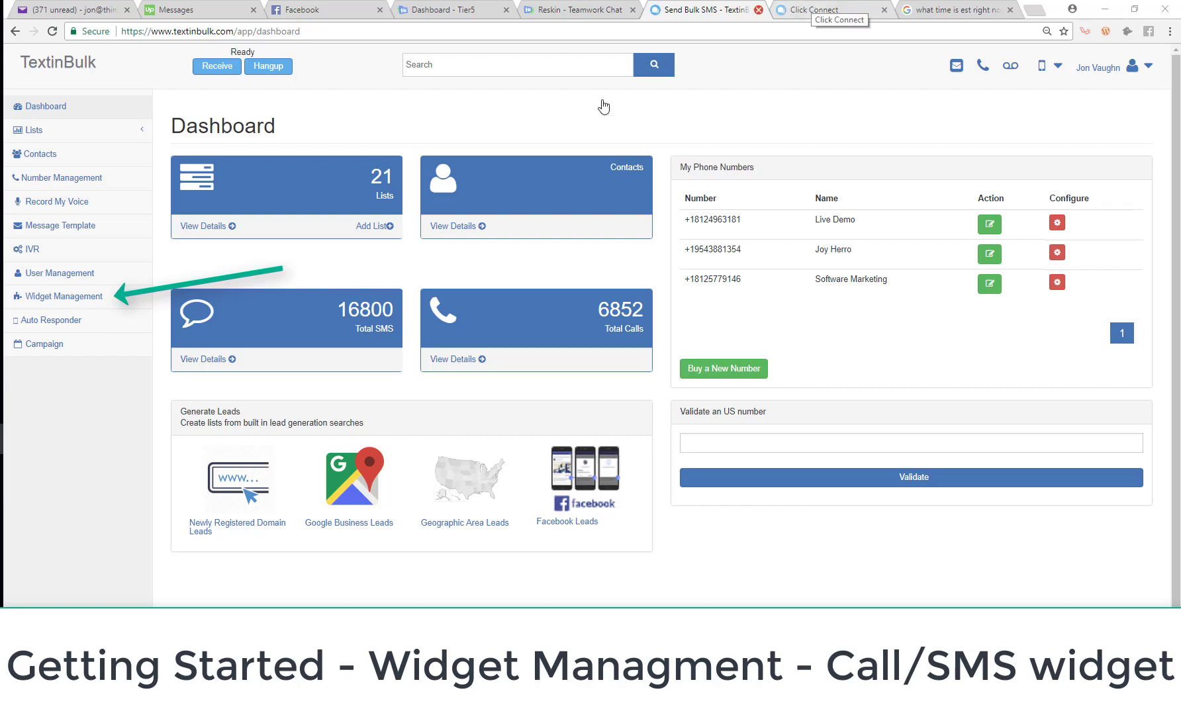
Open Widget Management and preview the existing Get In Touch panel on the Click Connect demo page
click(27, 302)
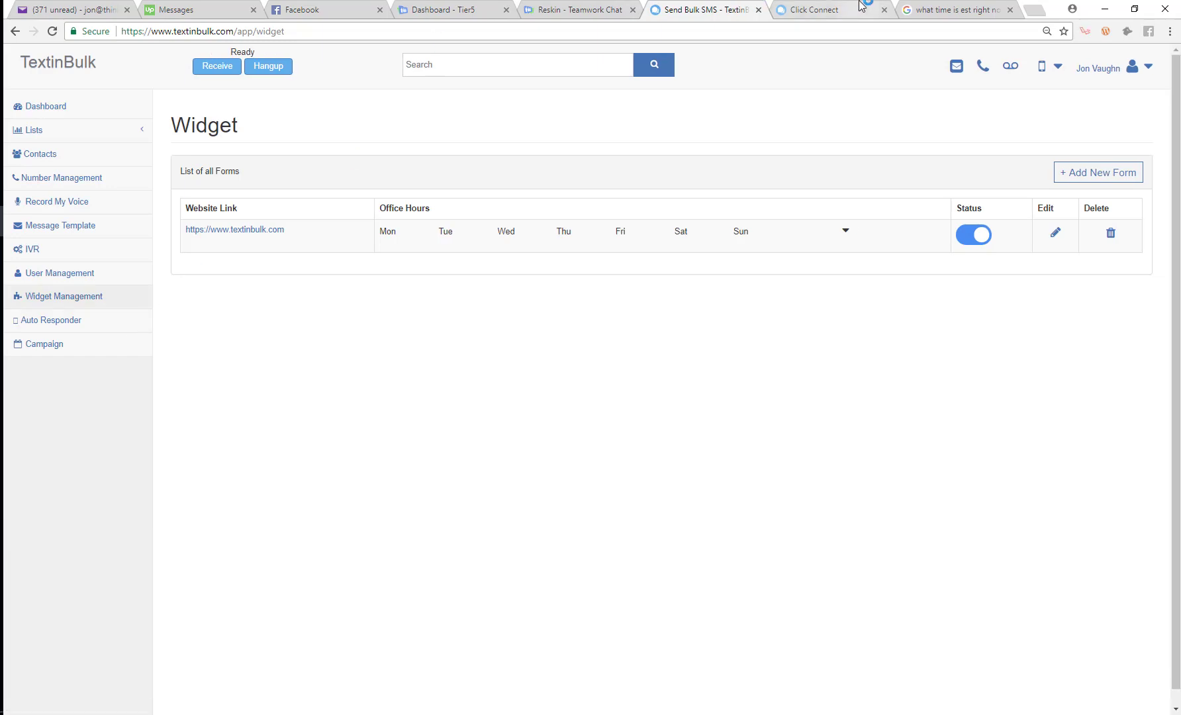
click(860, 8)
click(945, 392)
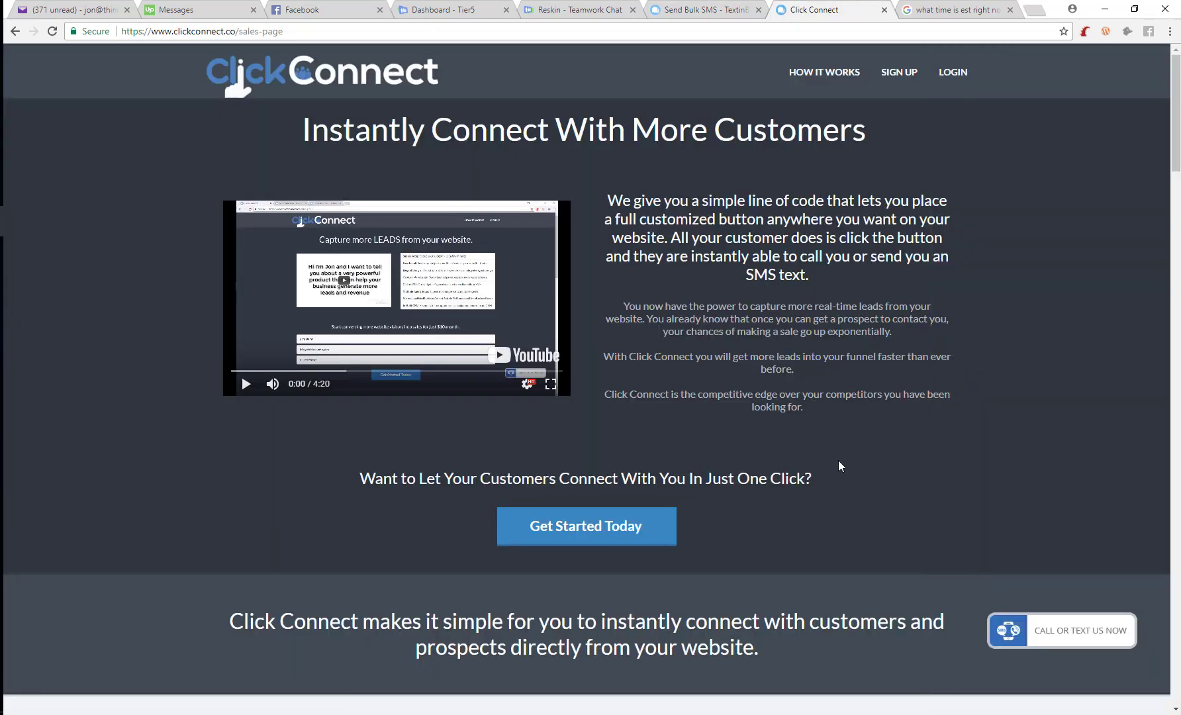
click(1052, 618)
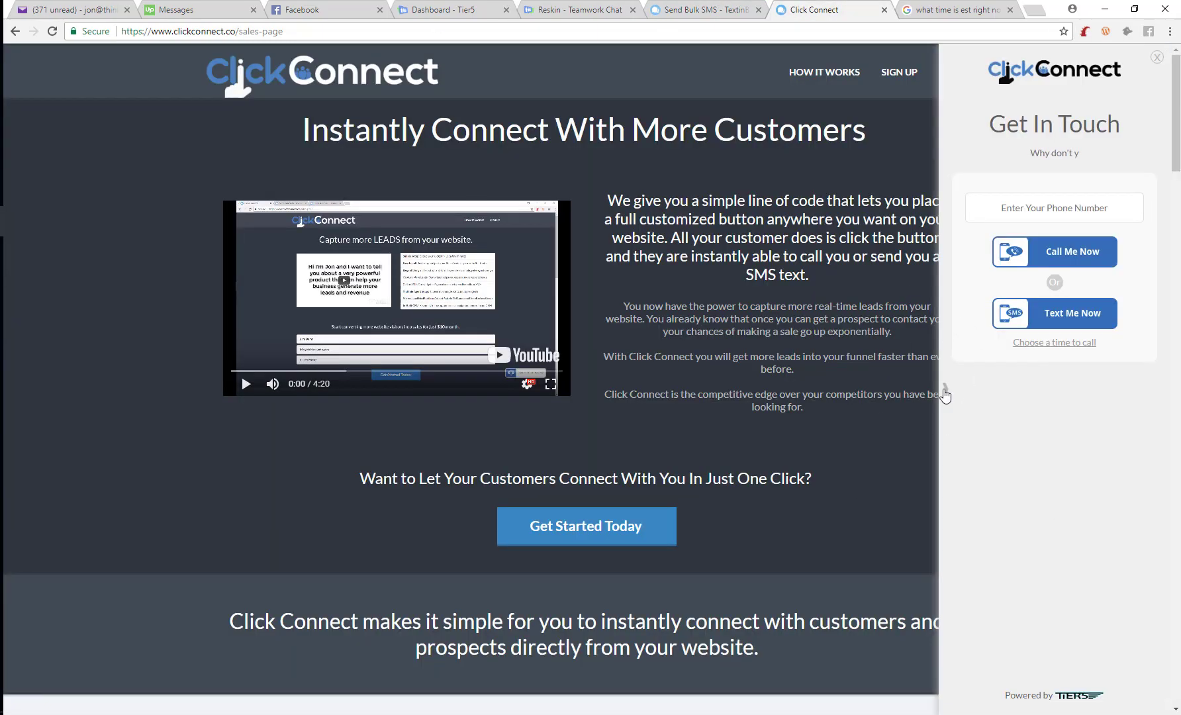
click(945, 395)
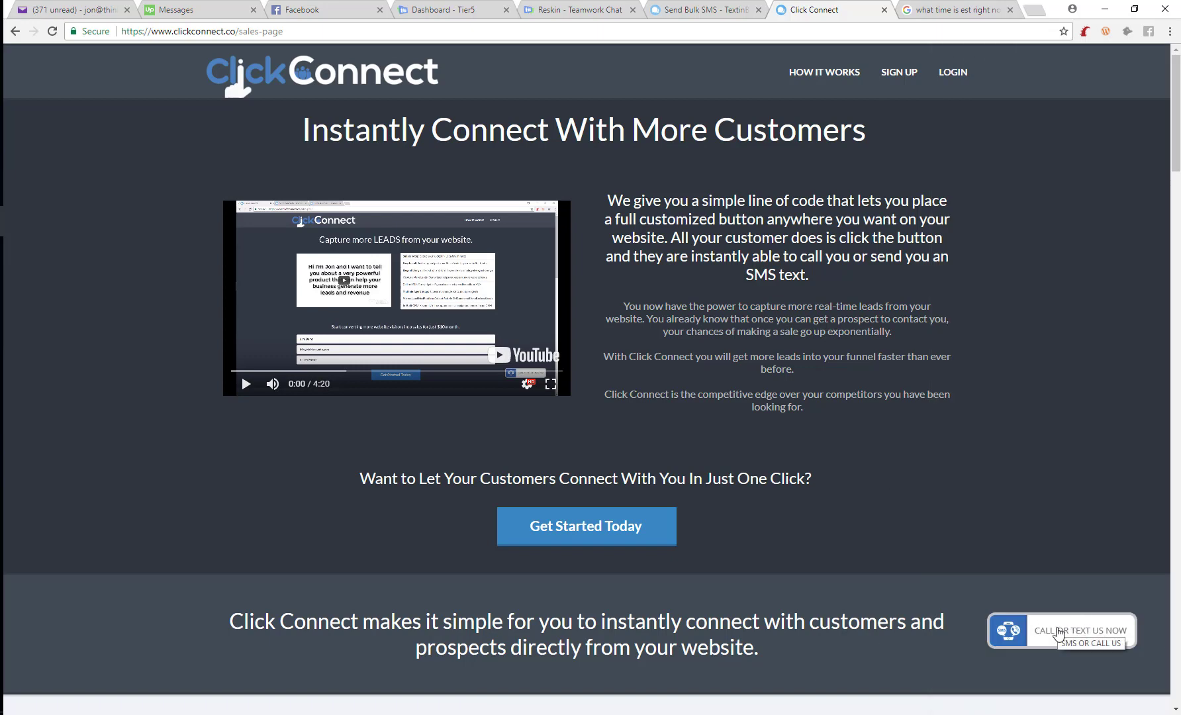
click(1037, 634)
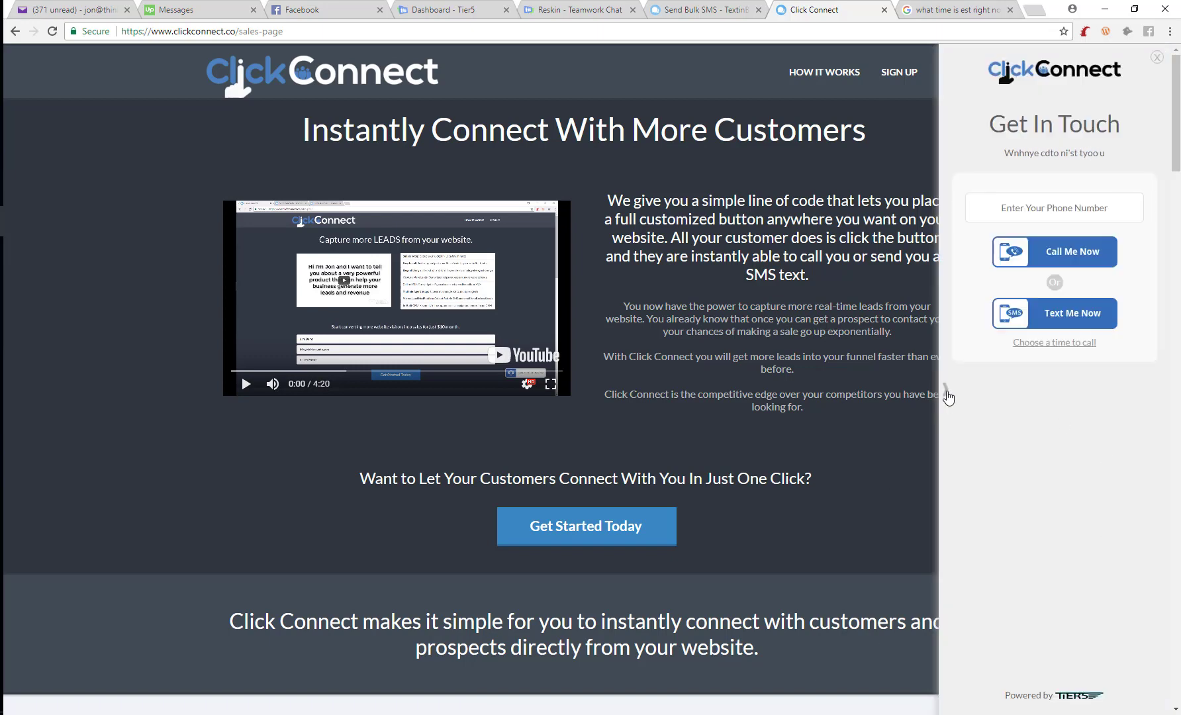
click(947, 395)
Delete the existing textinbulk.com widget and start a new widget form
click(702, 9)
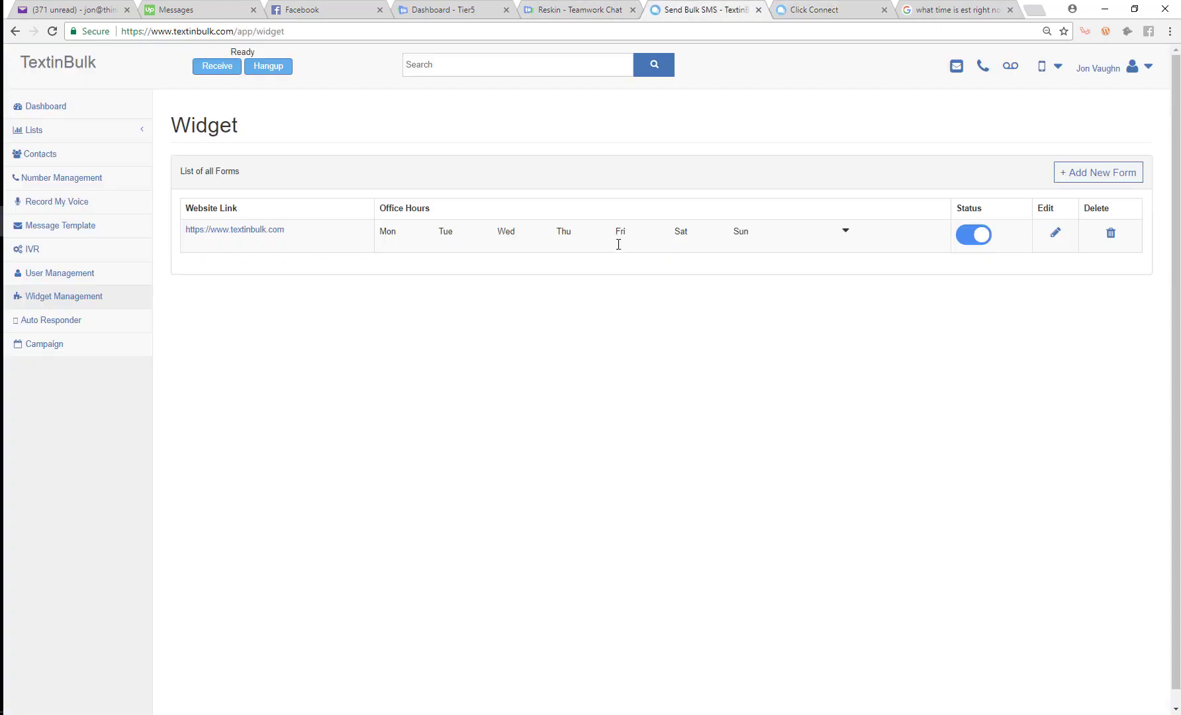
click(1110, 233)
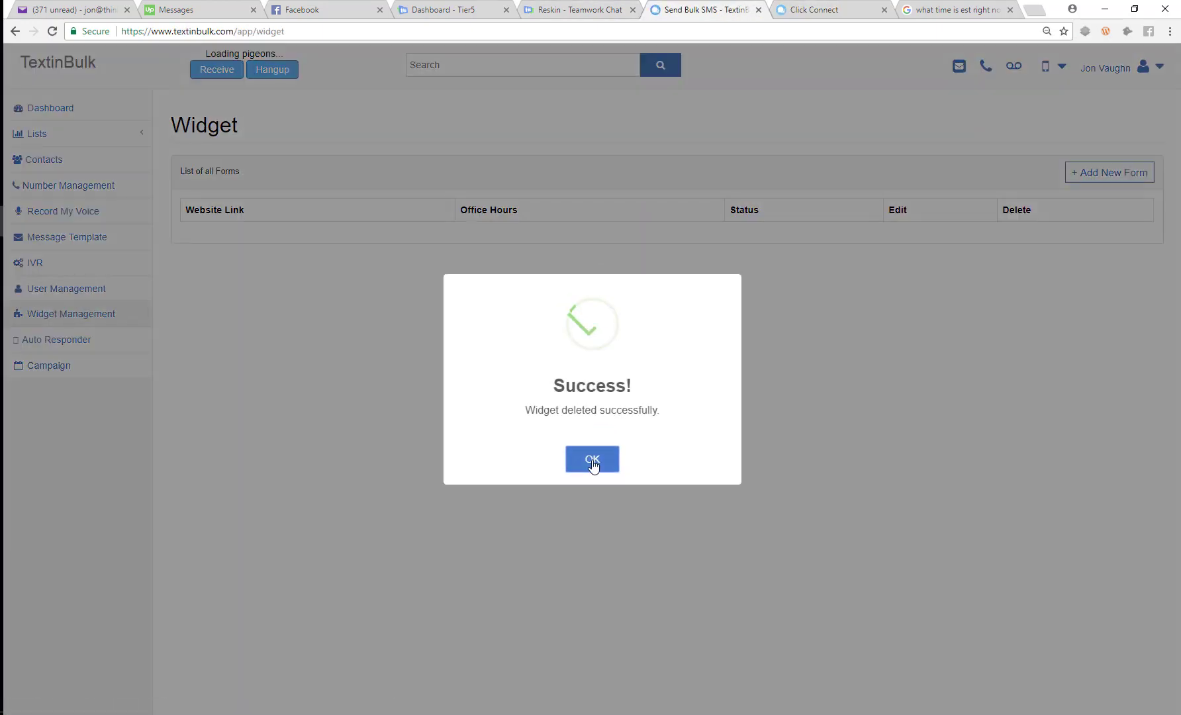
click(592, 460)
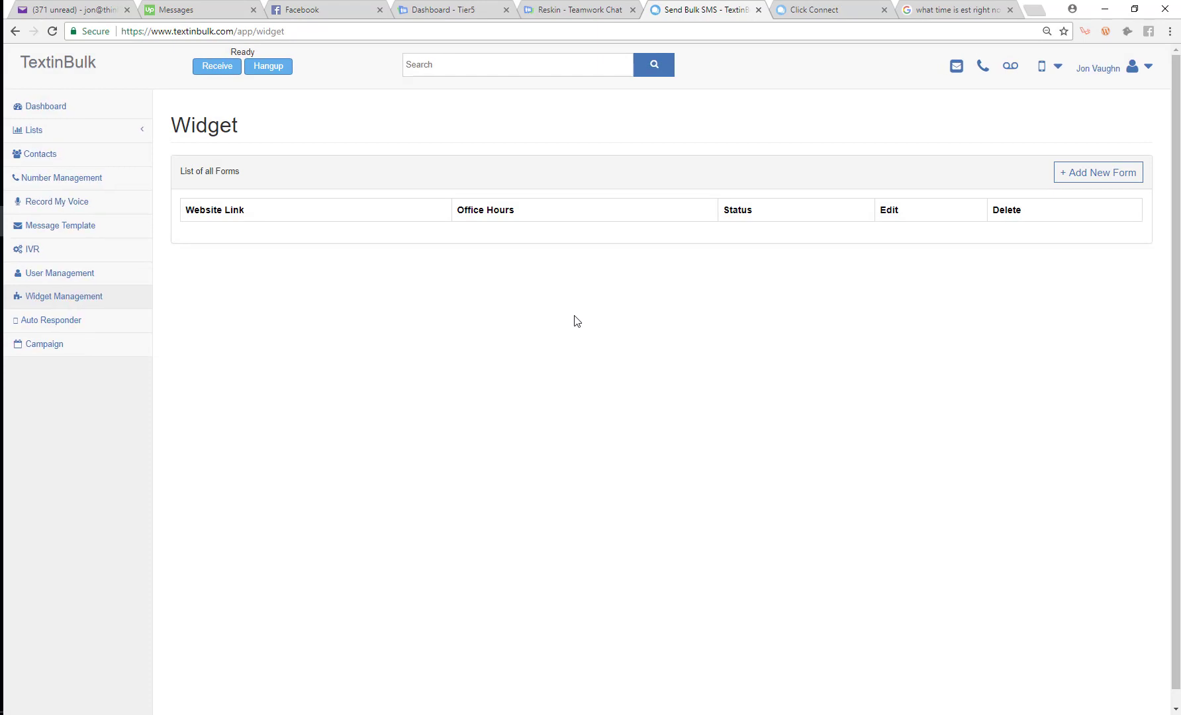
click(1081, 173)
Load textinbulk.com in a new browser tab and select its full address
click(1030, 9)
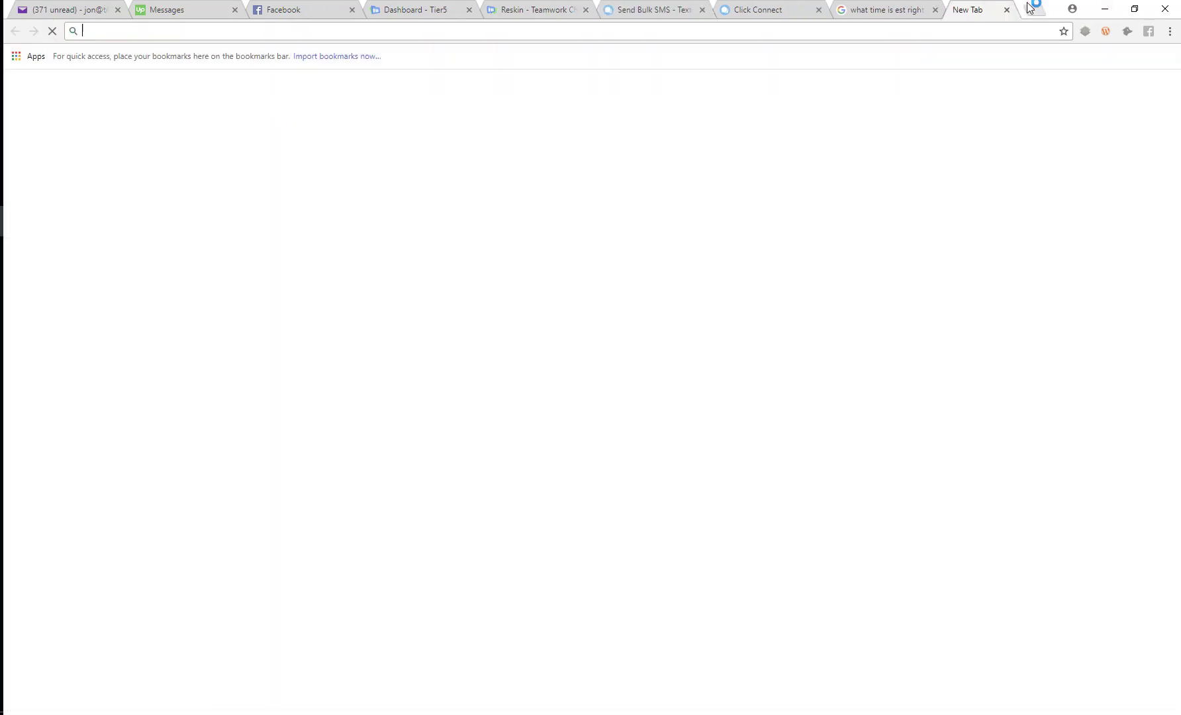
text(w)
key(BackSpace)
key(BackSpace)
text(text)
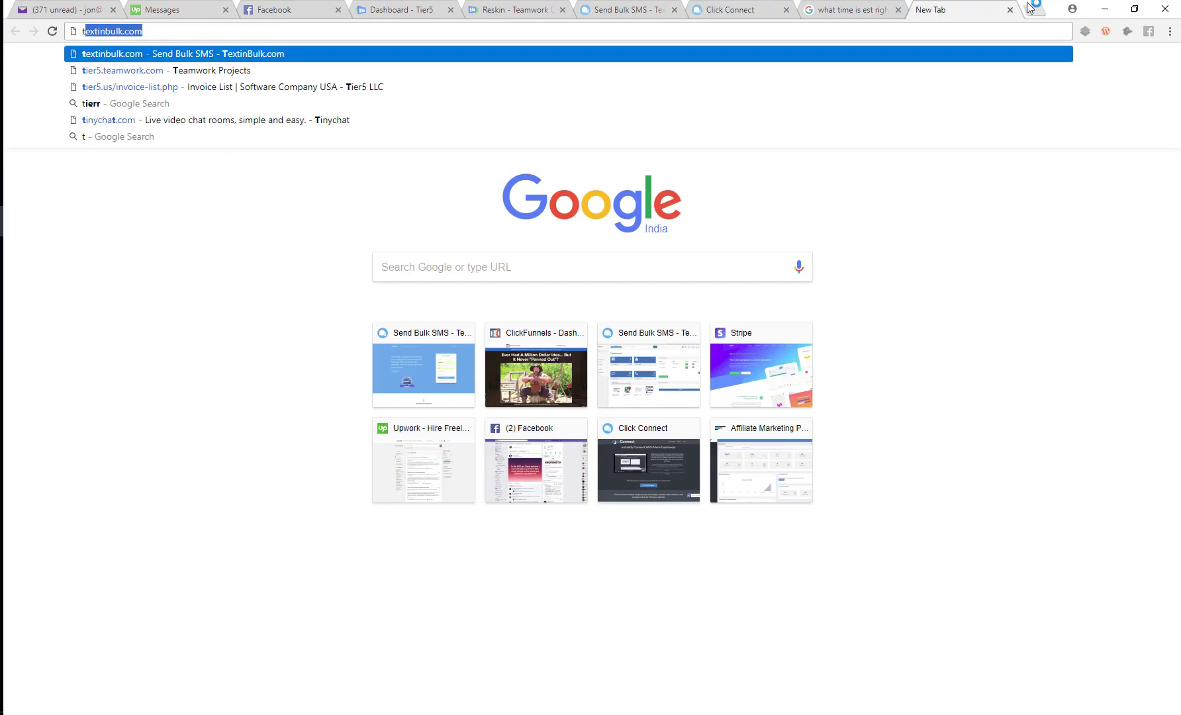
key(Return)
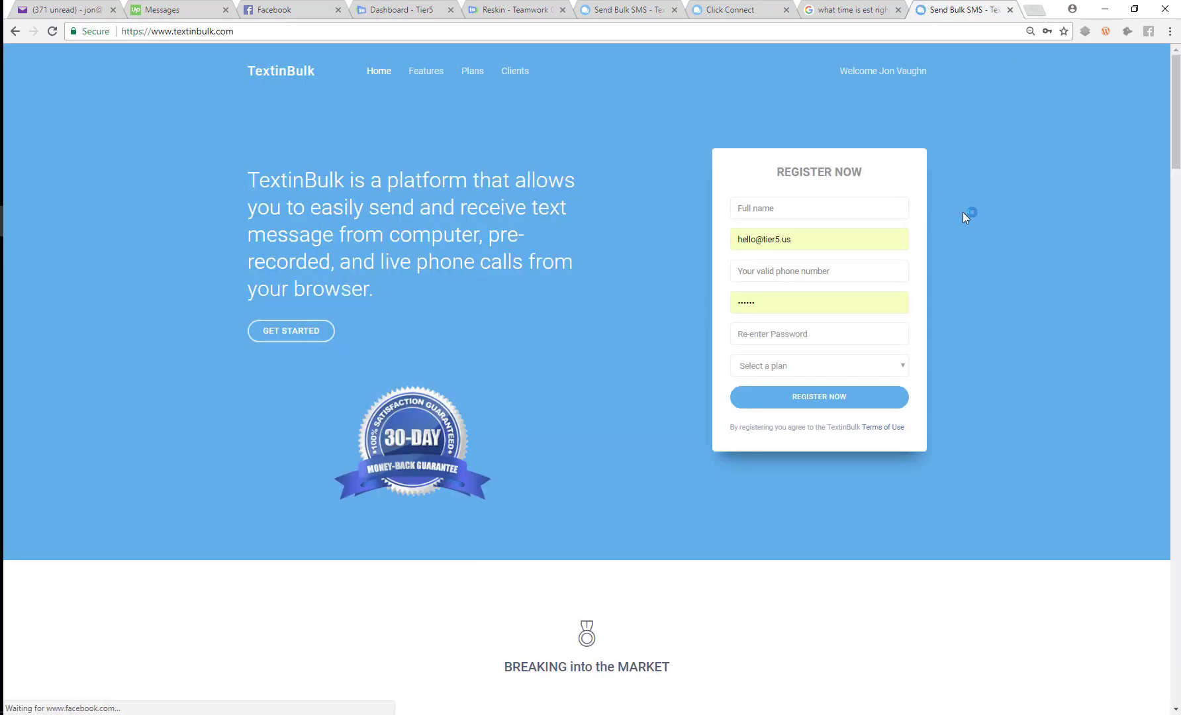
drag(234, 33, 57, 36)
key(ctrl+c)
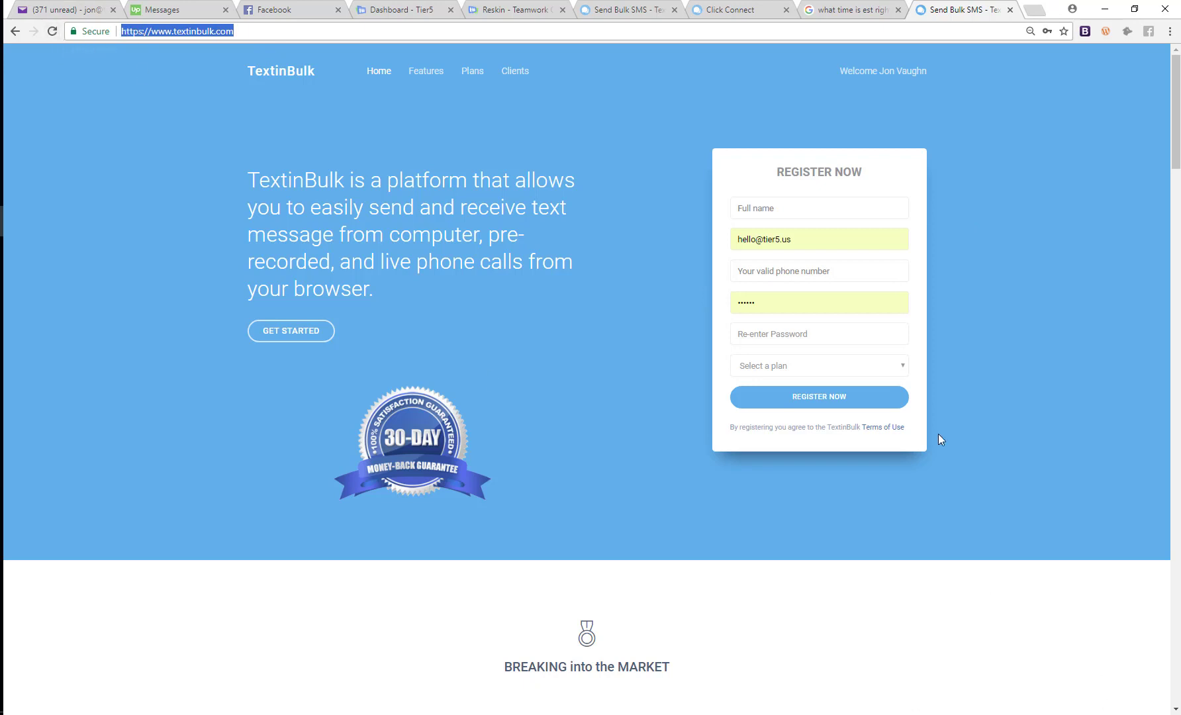
click(630, 8)
click(688, 293)
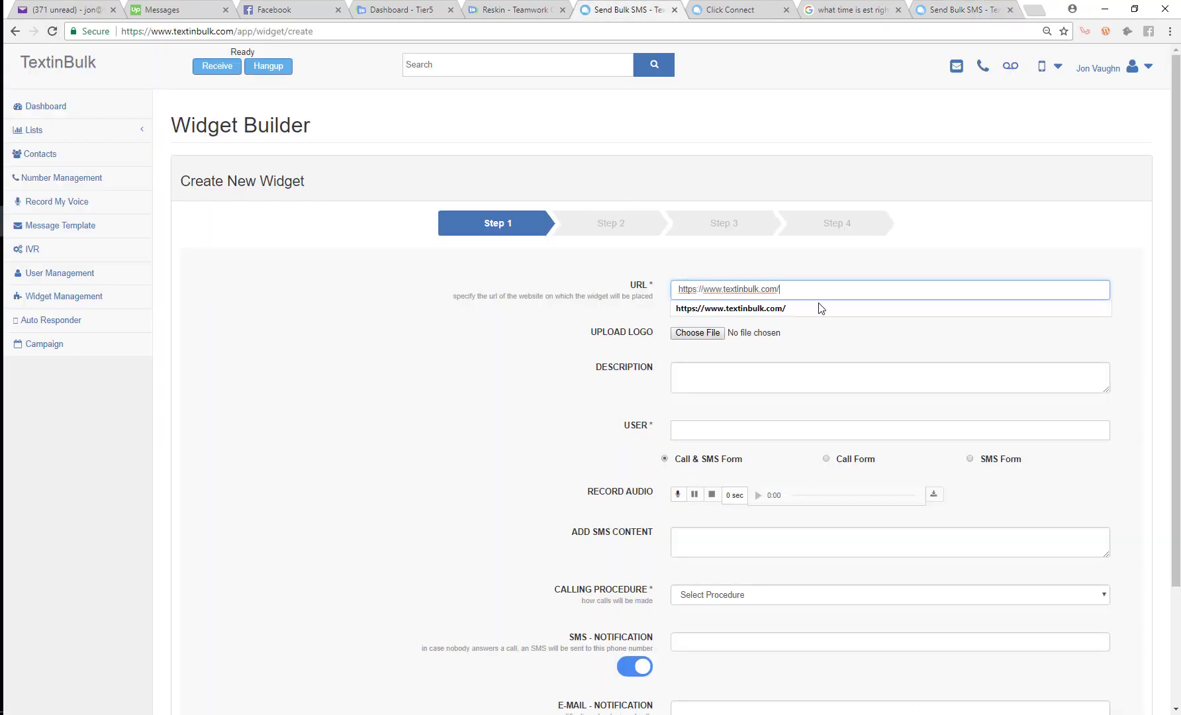
key(ctrl+v)
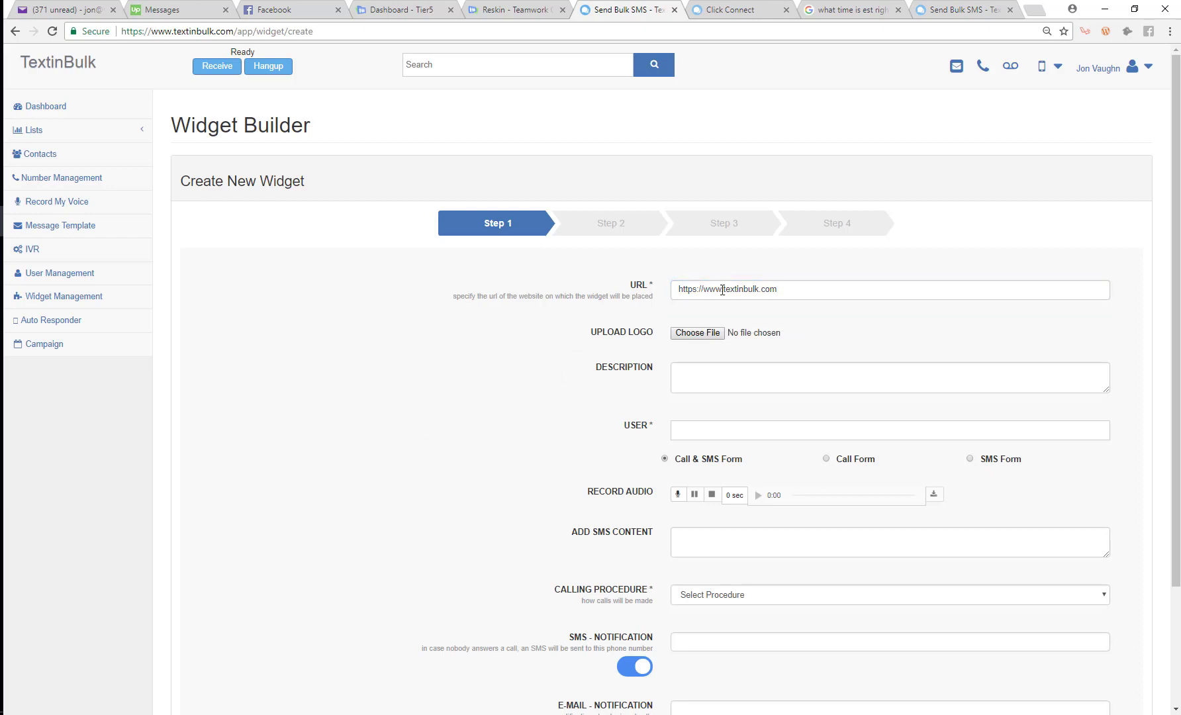
triple_click(785, 290)
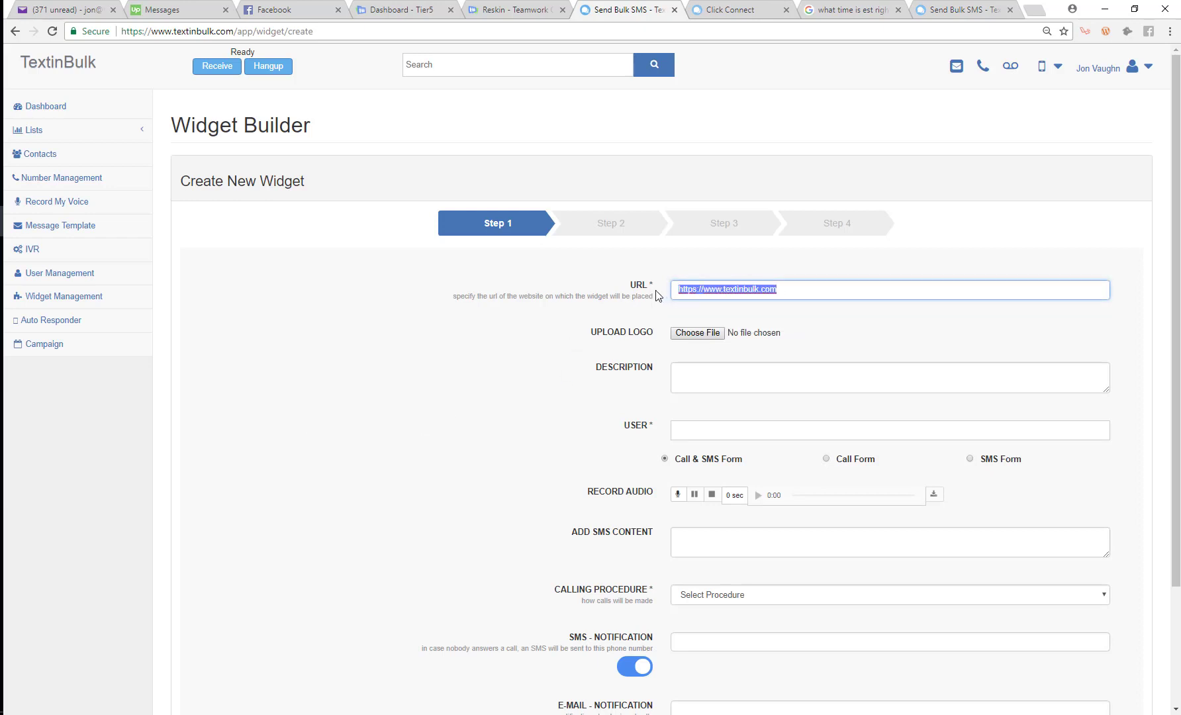
click(526, 371)
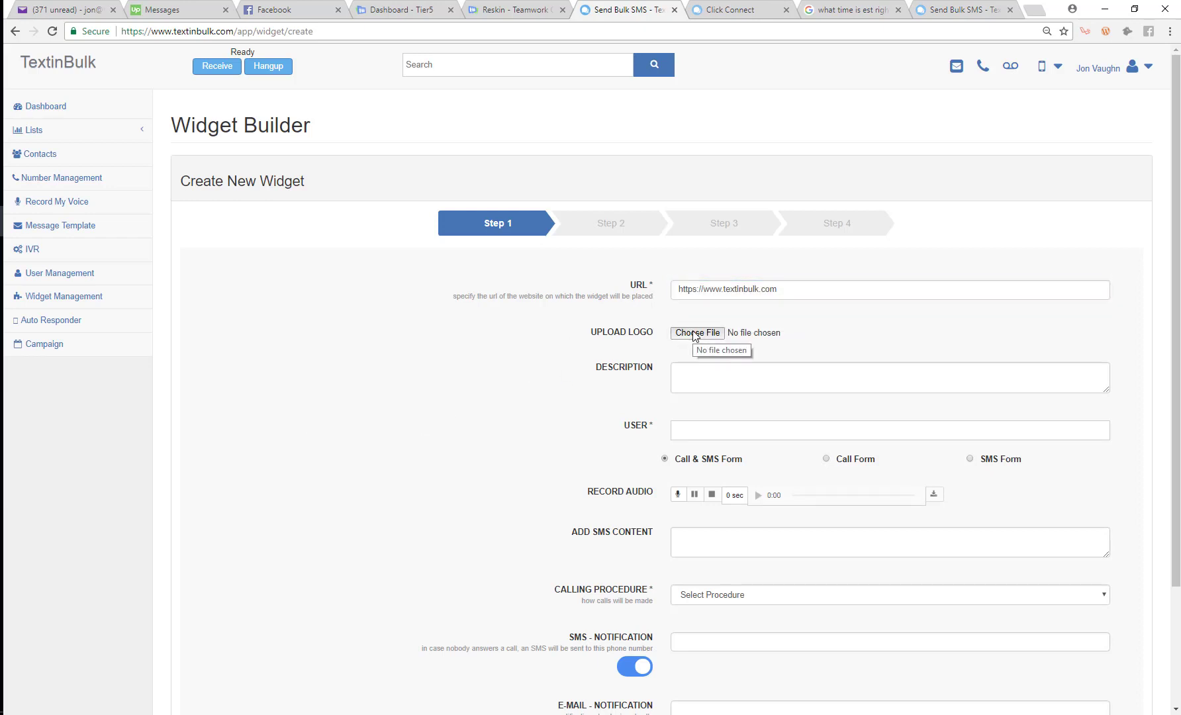
Attach Capture5.png as the widget logo
click(697, 333)
scroll(199, 205, down, 2)
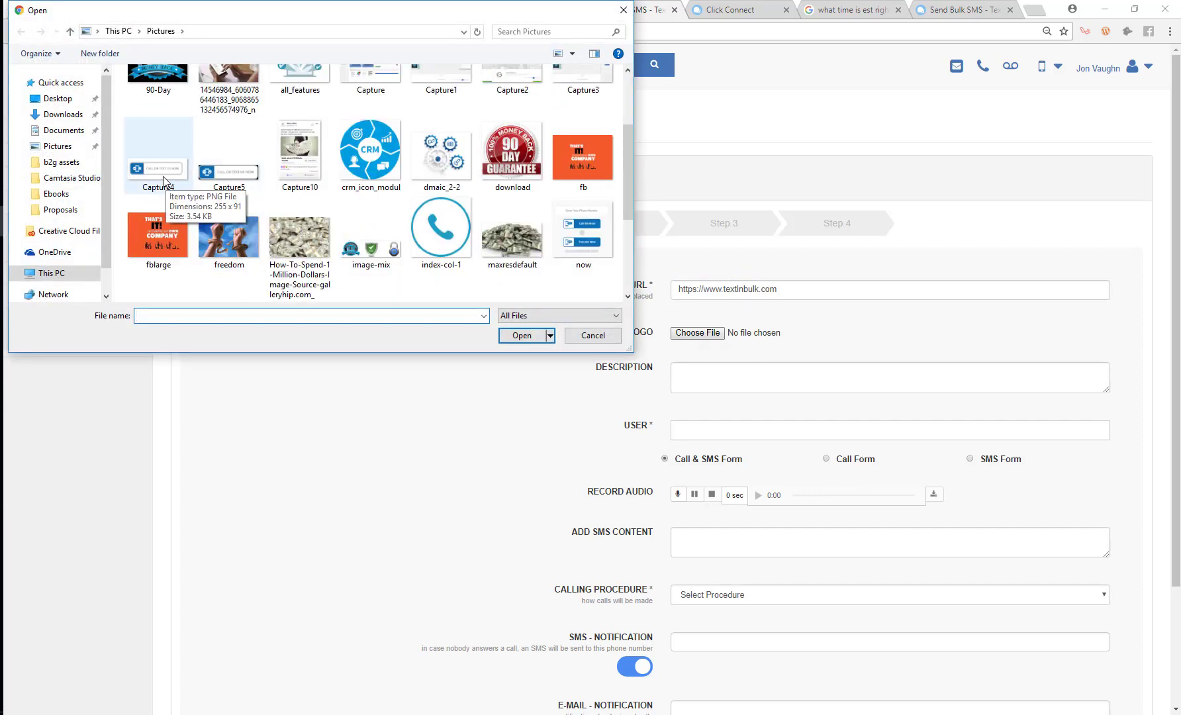
click(223, 172)
click(511, 334)
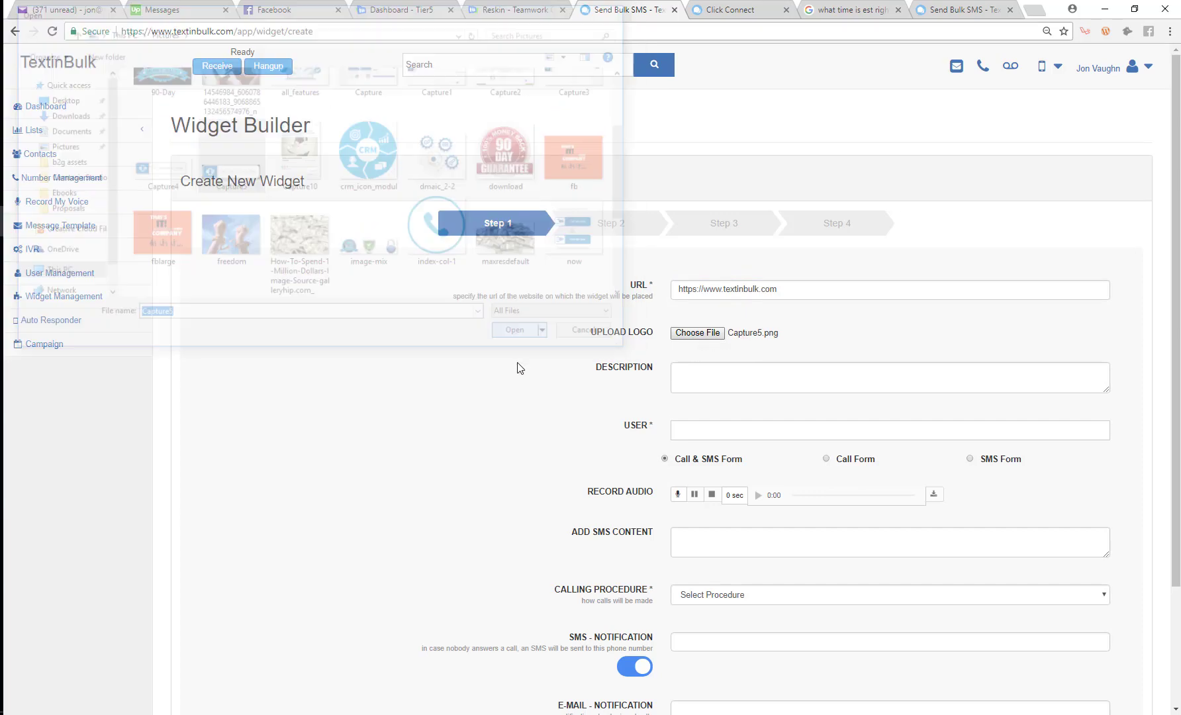
click(718, 8)
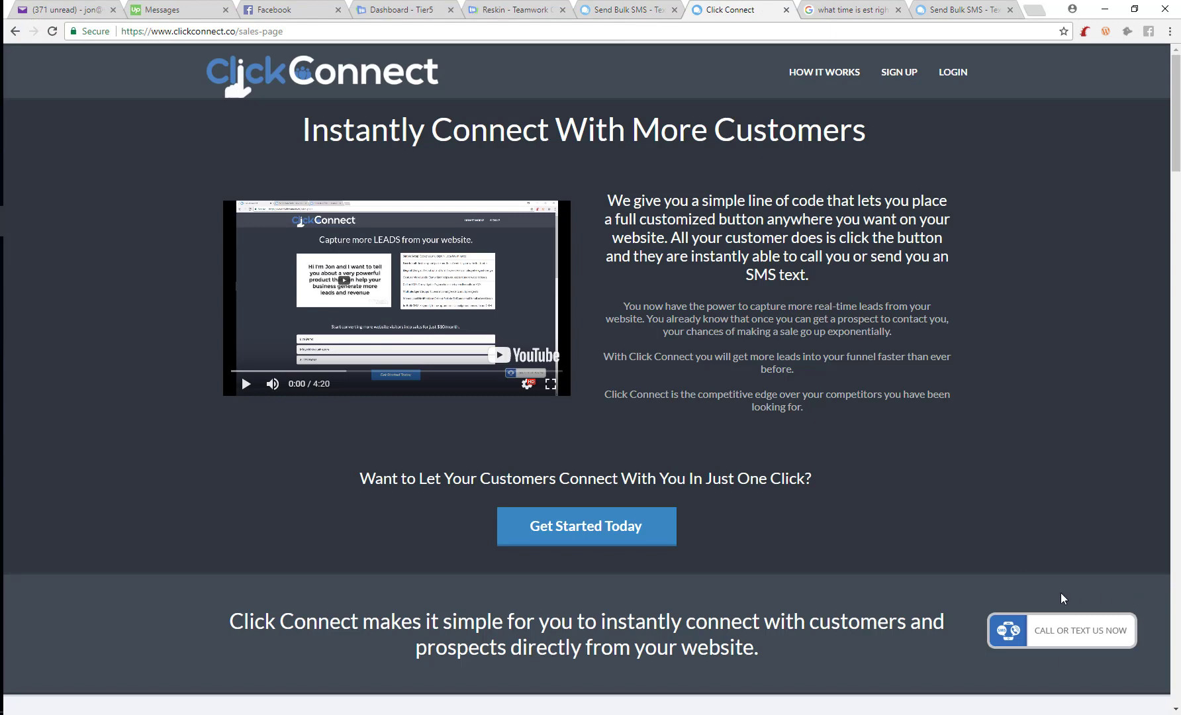
Review the Get In Touch panel on the demo page and select its subtitle text
click(1061, 641)
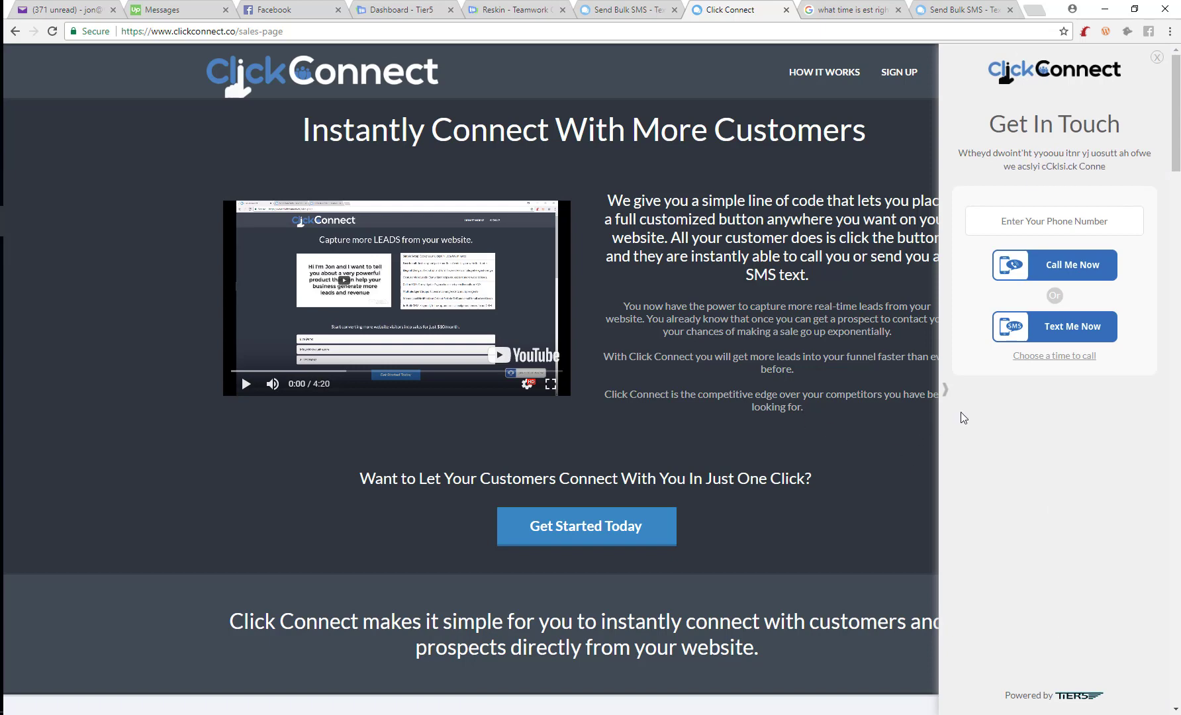
click(947, 397)
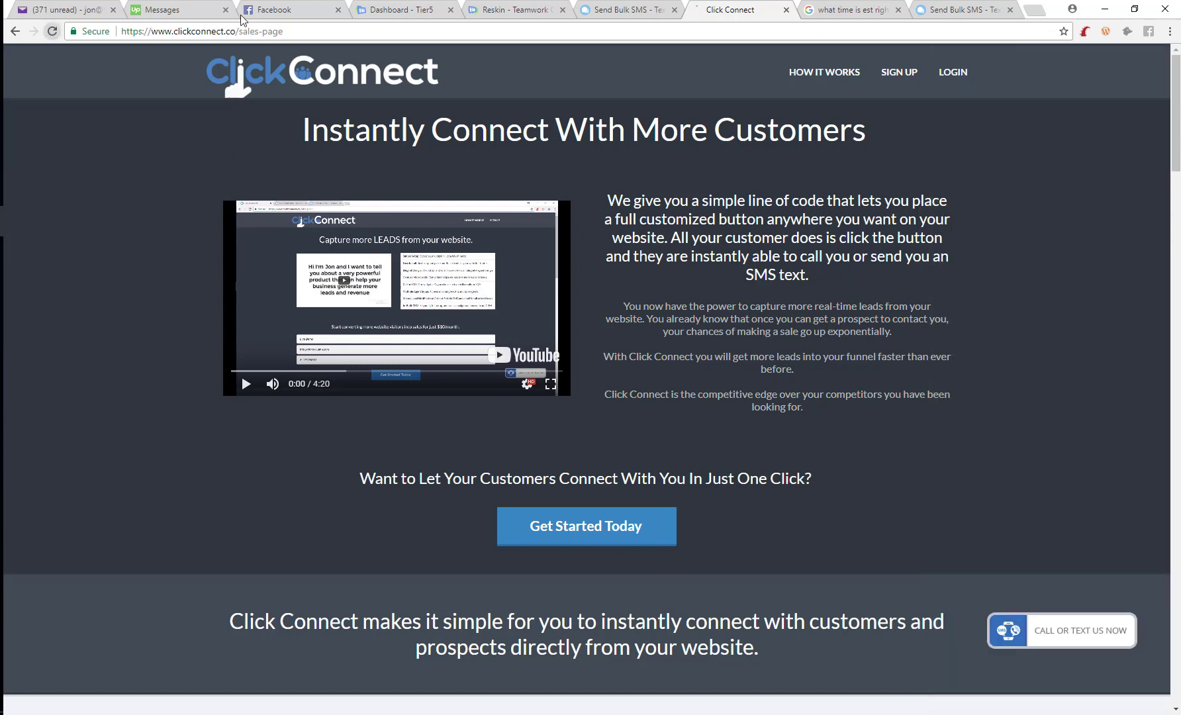
click(626, 10)
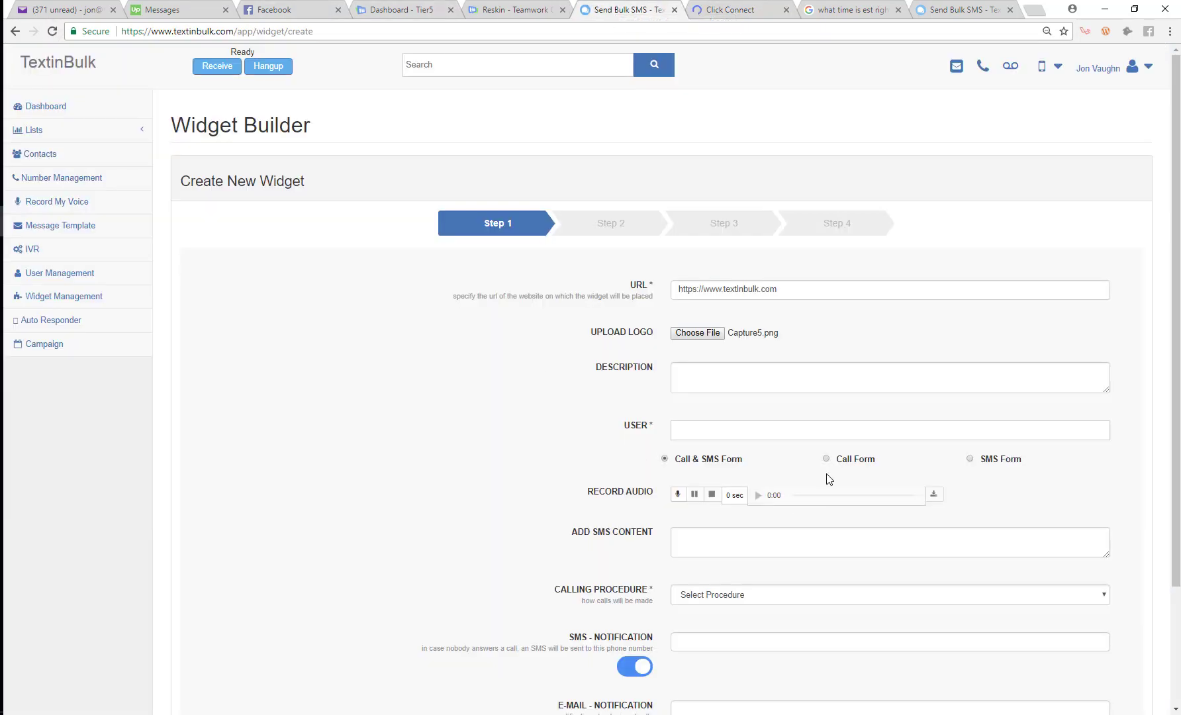
click(726, 368)
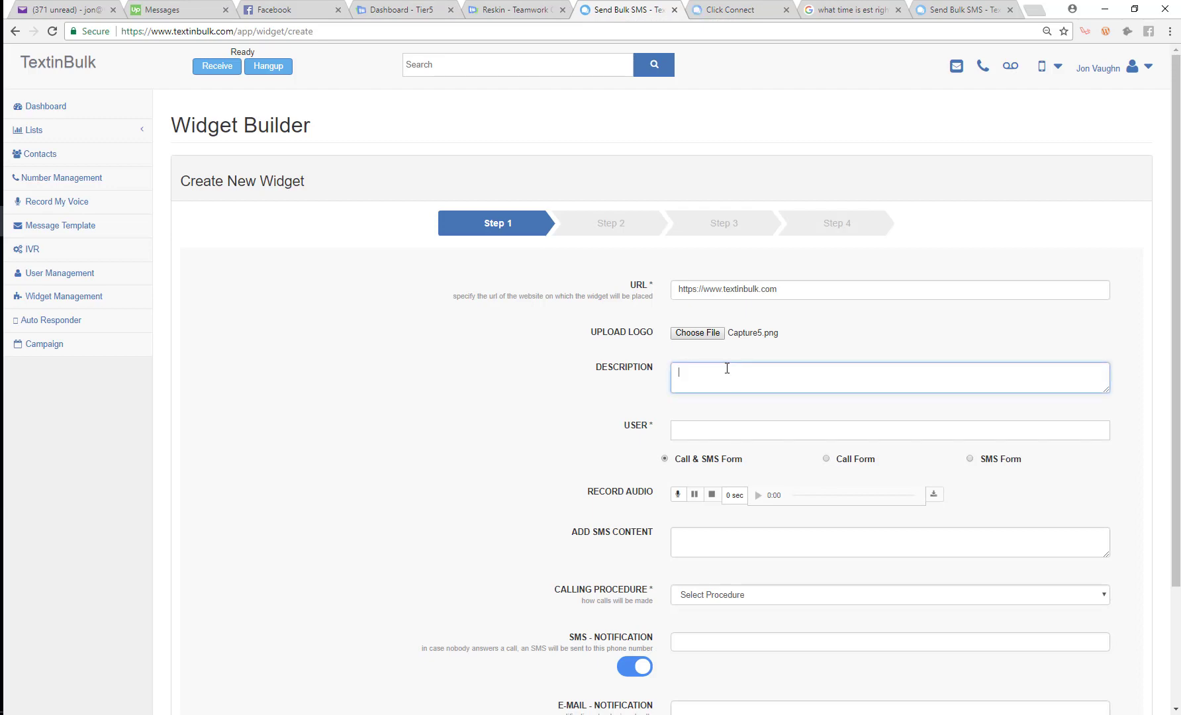
click(730, 9)
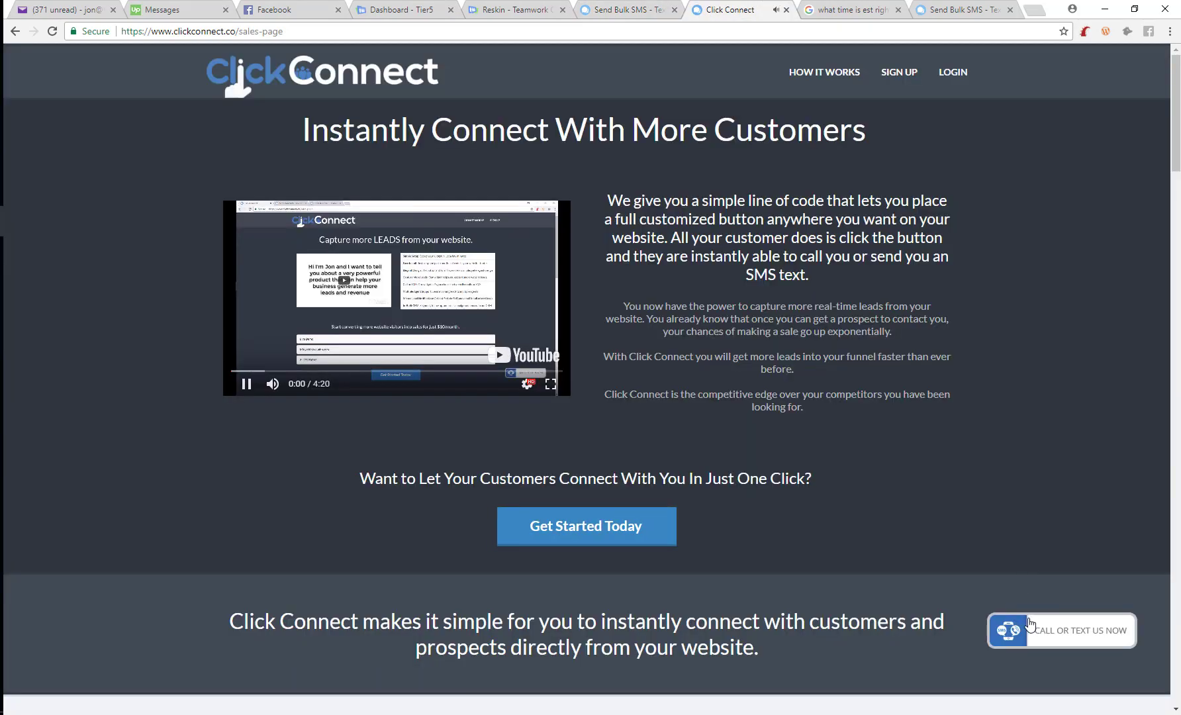
click(1003, 624)
click(247, 384)
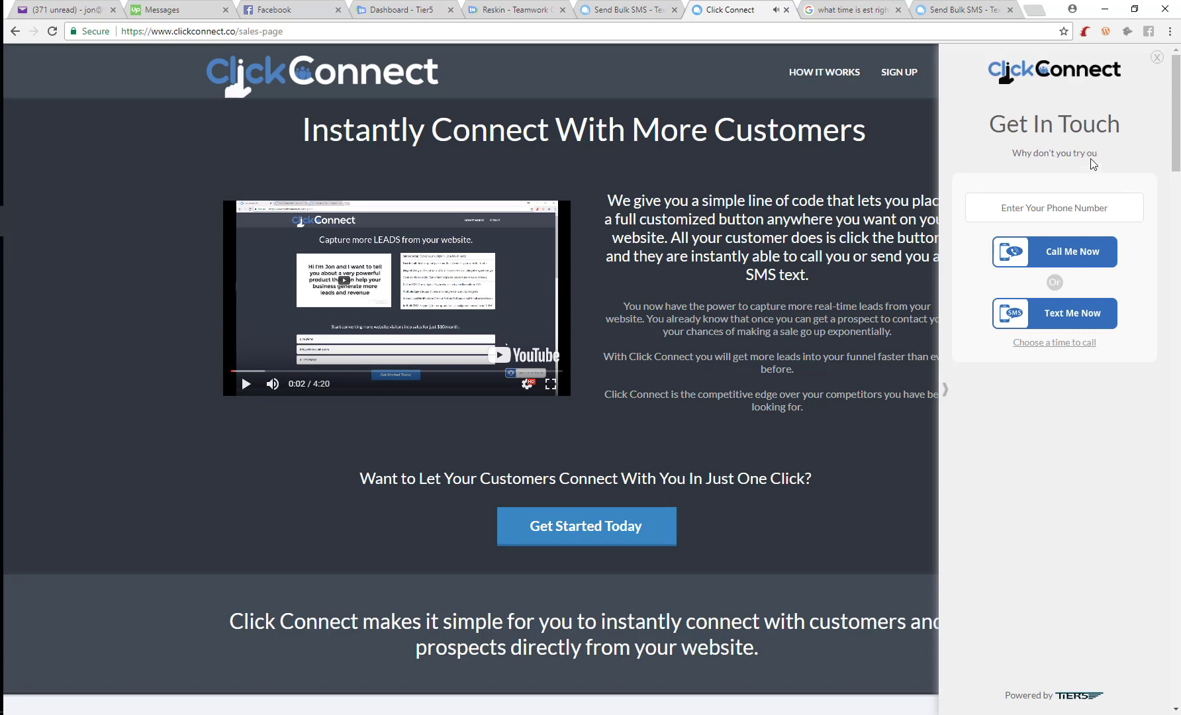
drag(1086, 153, 964, 156)
triple_click(1054, 159)
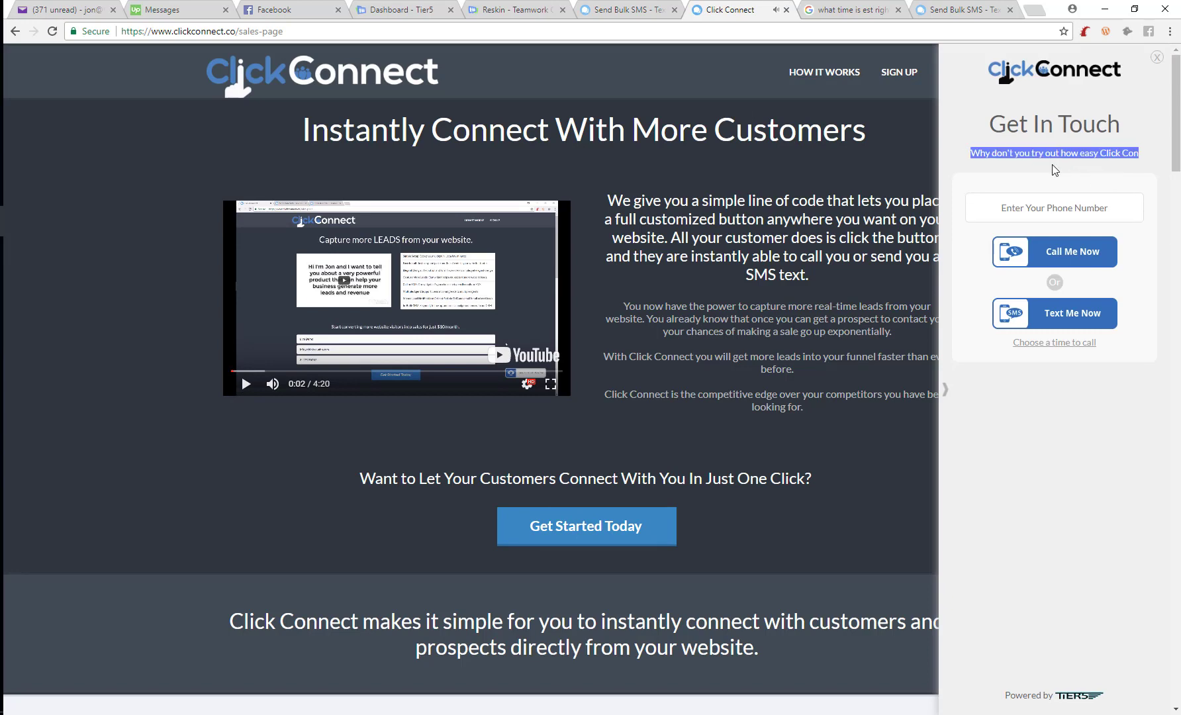
Write the description 'This is just one of the cool features of our platform...', fixing 'visiotrs' to 'visitors'
click(658, 7)
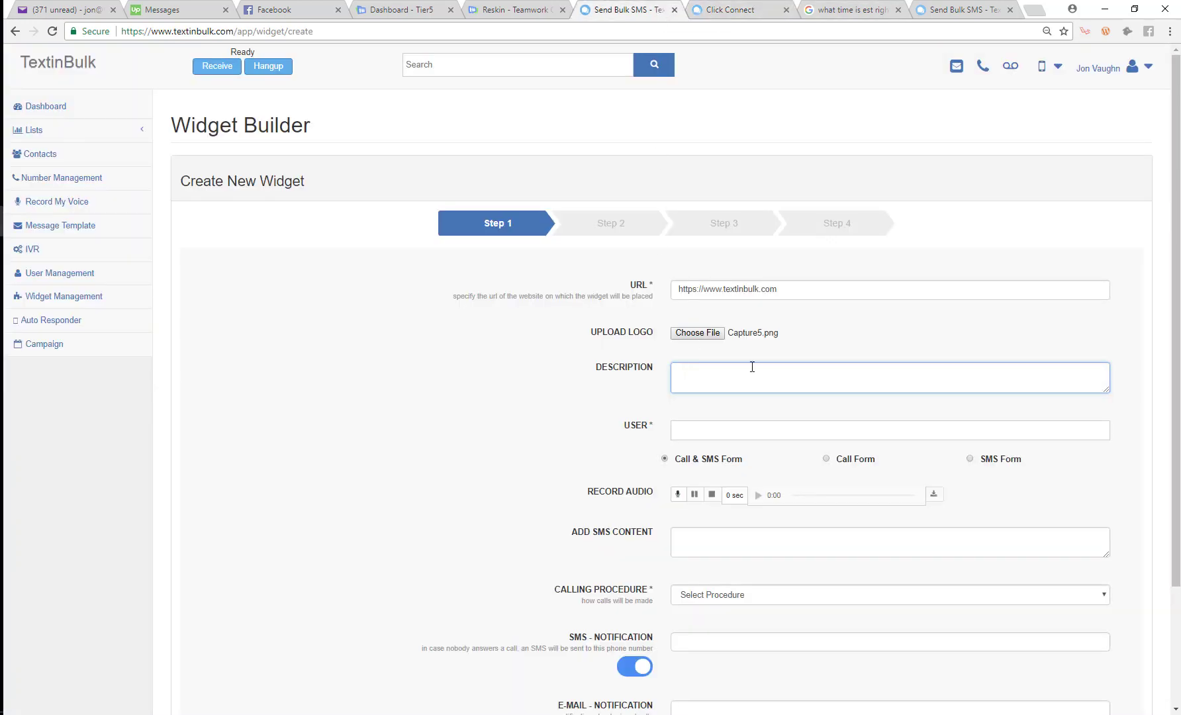
text(This is)
text(just one of the cool features of our platform. This widget allows you to quick get in touch with your website visiotrs and add them to your c)
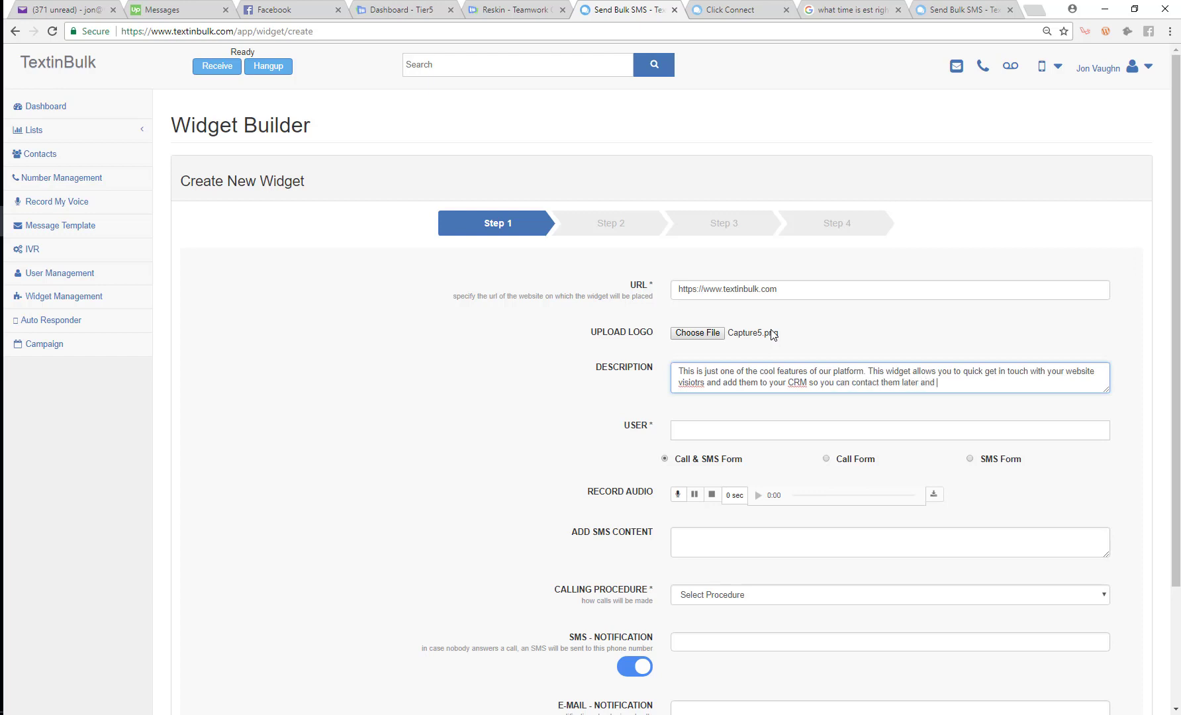
text(with them. This button really works. Don't take our word for it, try it out.)
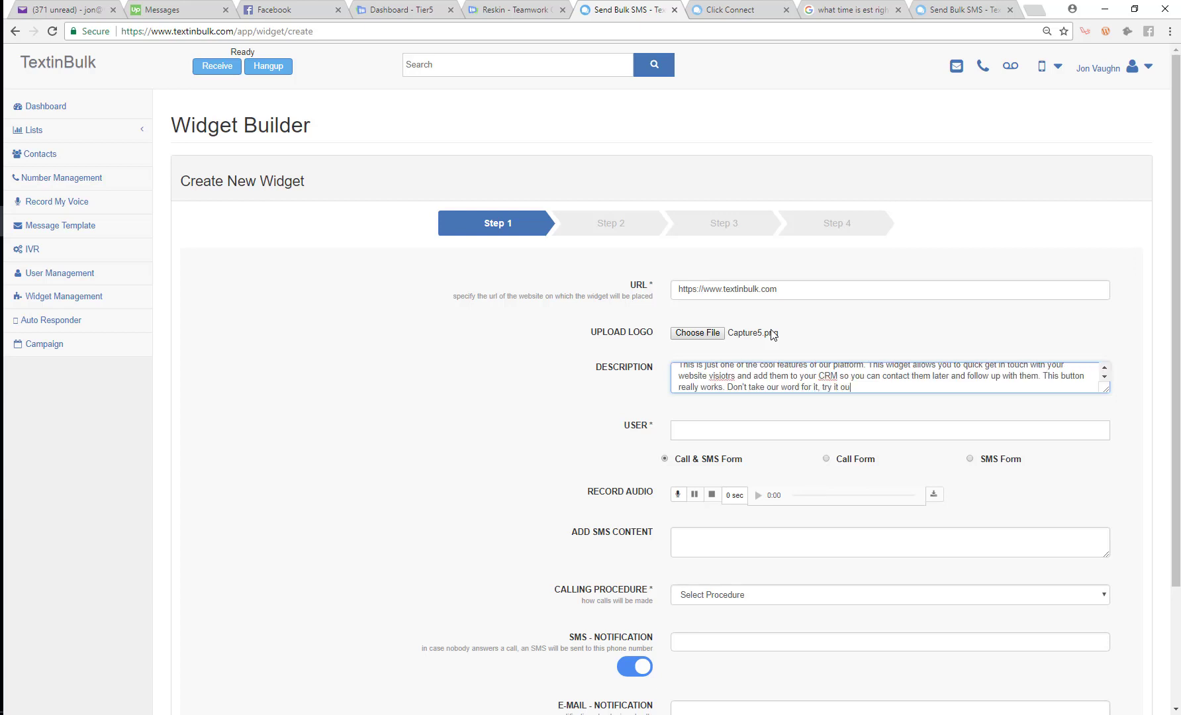
right_click(720, 376)
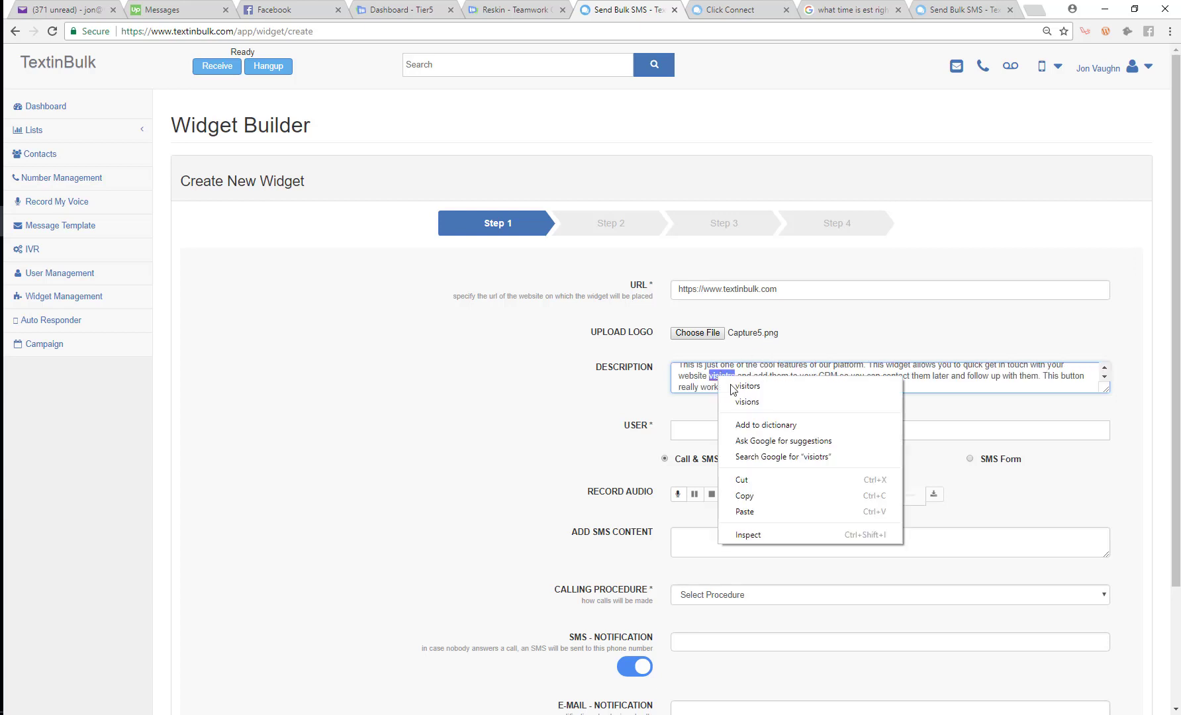
click(735, 387)
click(693, 9)
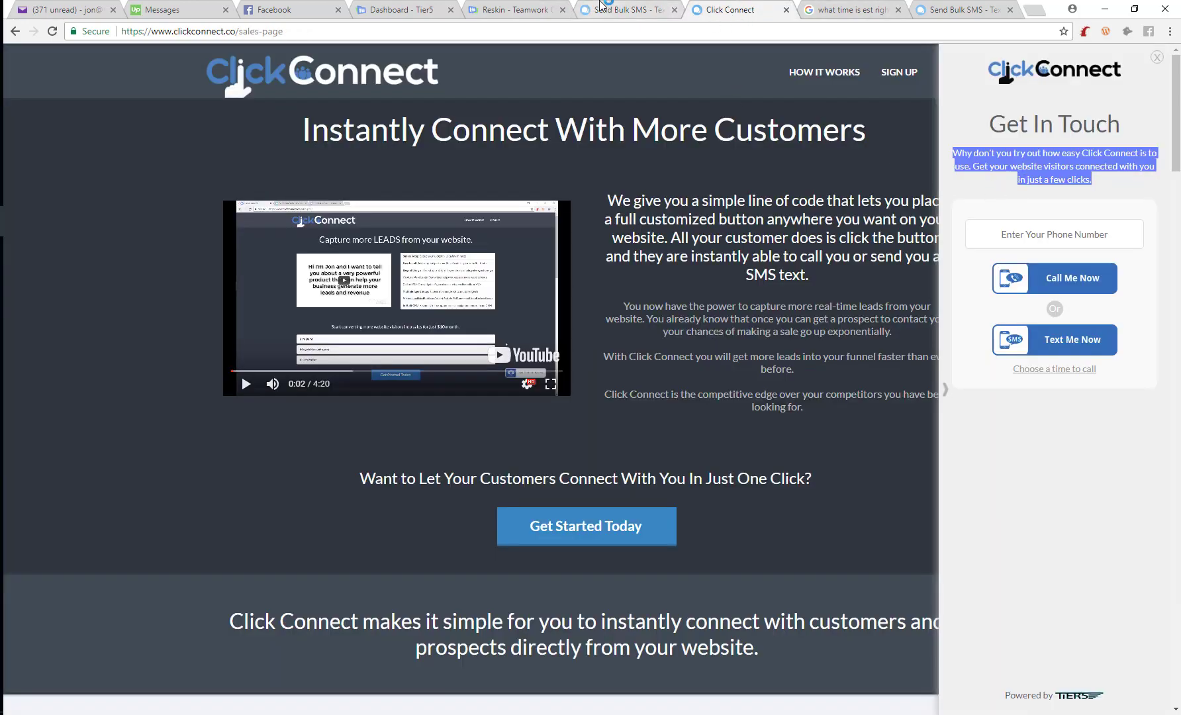
click(597, 10)
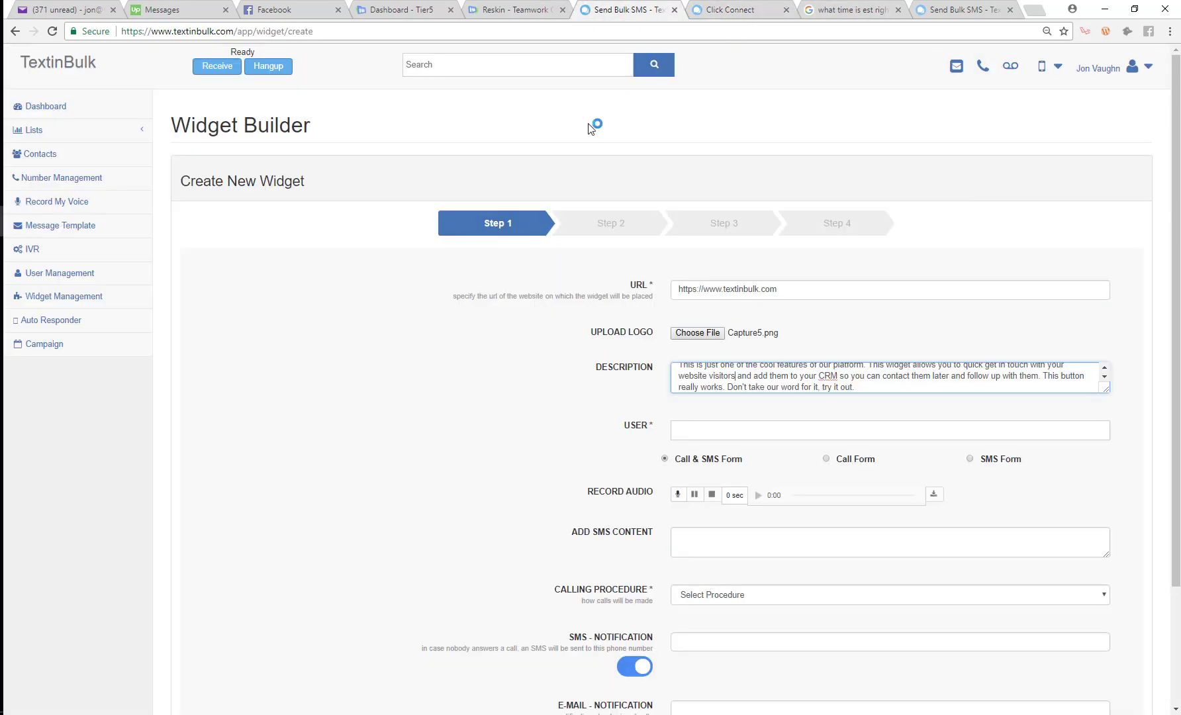
click(696, 435)
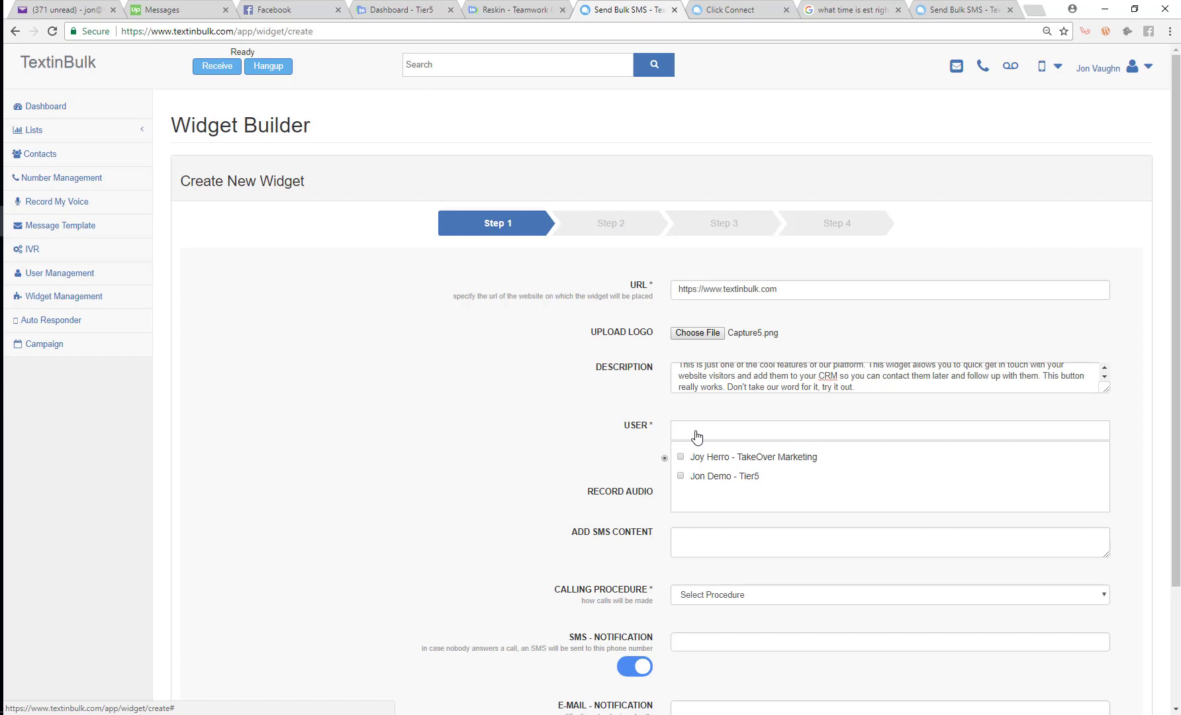
Tick only the demo user in the USER list, leaving the second user unassigned
click(681, 476)
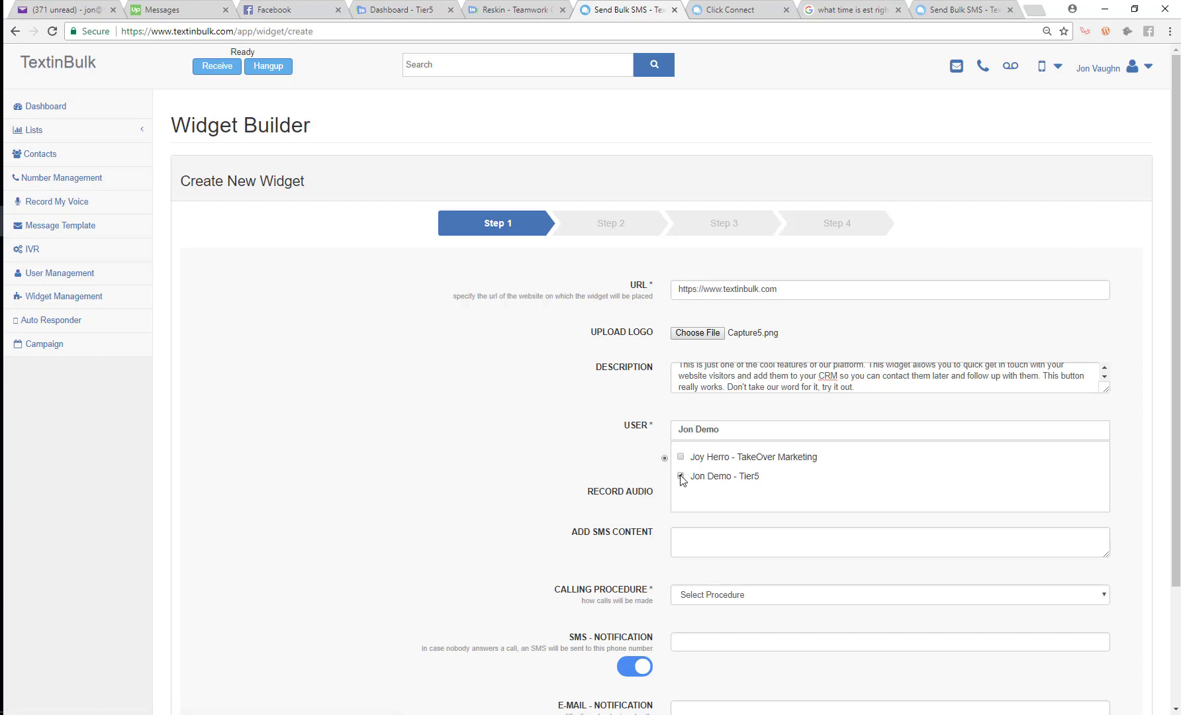
click(680, 456)
click(681, 457)
click(681, 457)
click(681, 457)
click(554, 461)
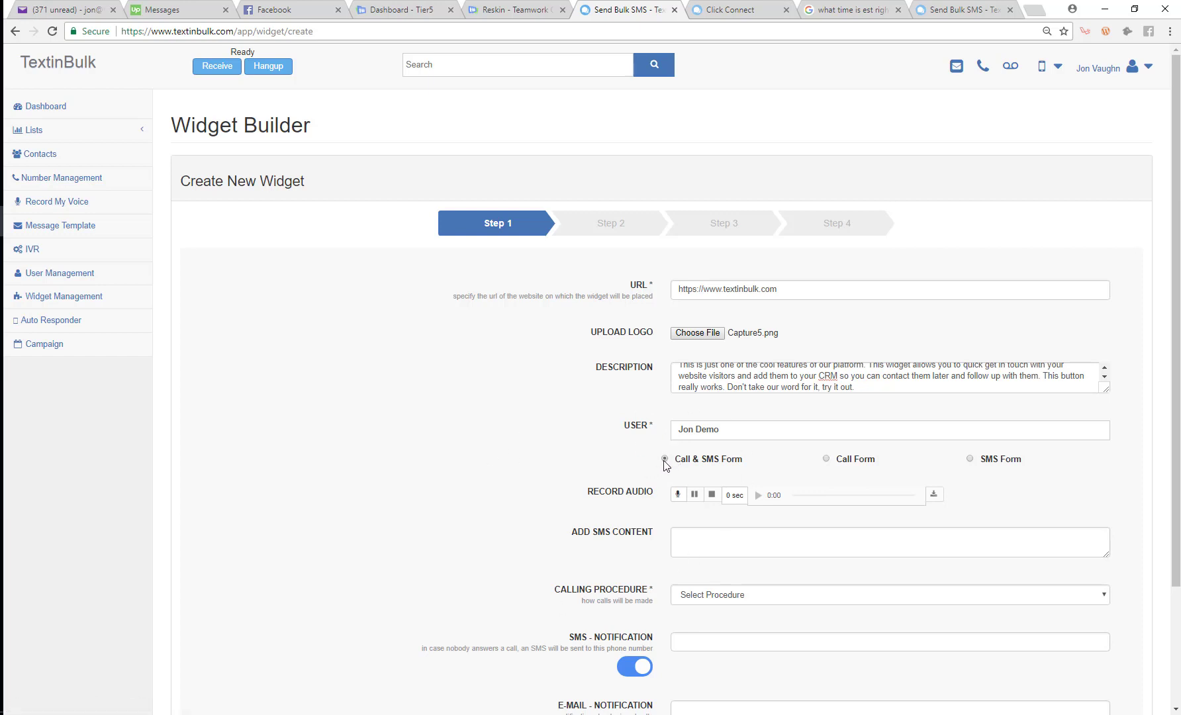
Check the Get In Touch panel on the live sales page
click(718, 8)
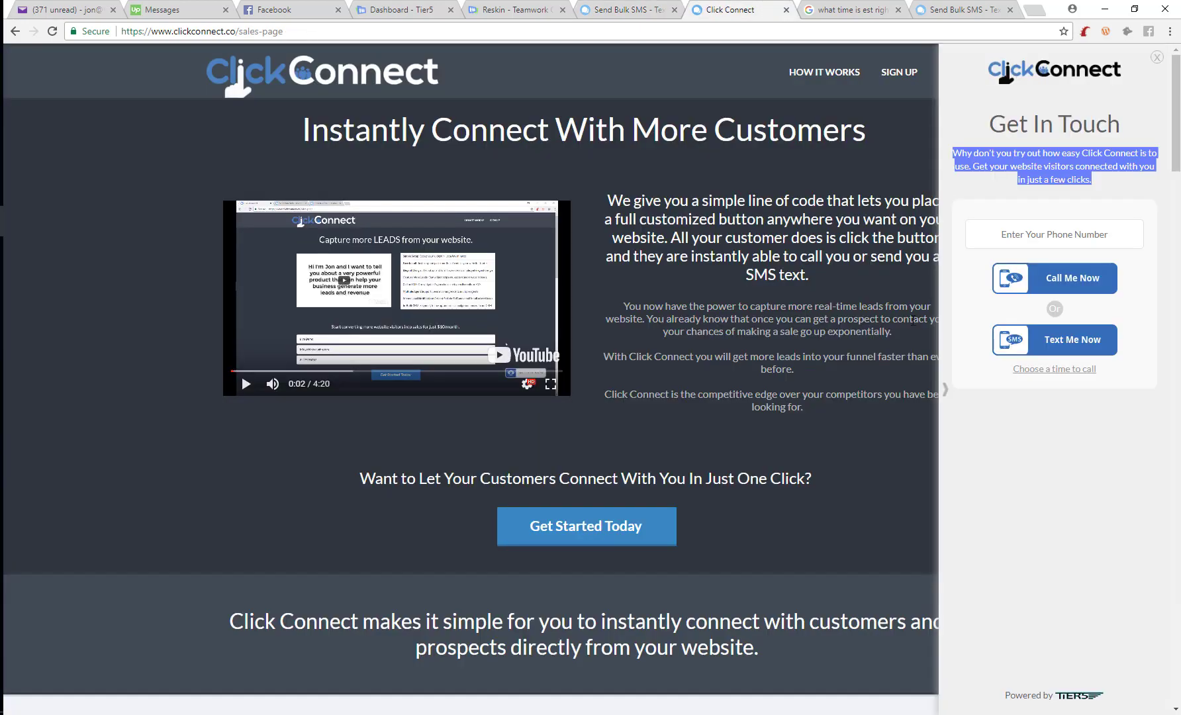
click(944, 392)
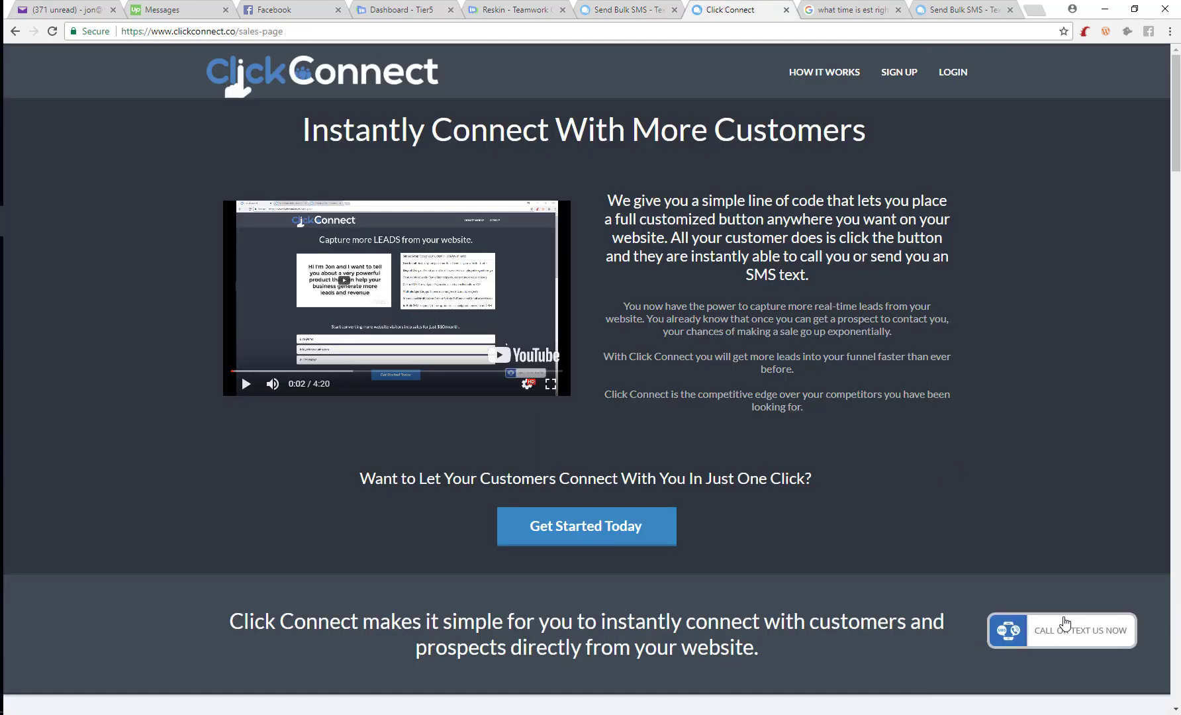
click(1061, 619)
click(646, 9)
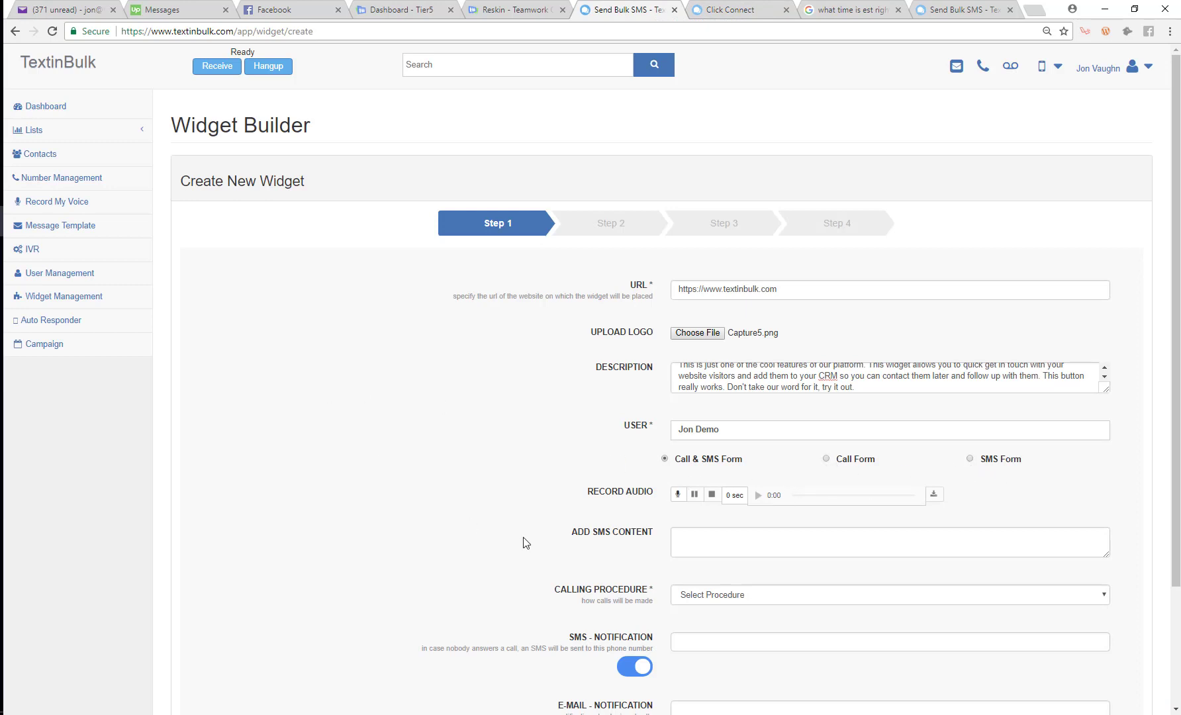
Record a 5-second audio message in the Record Audio field
click(676, 494)
click(711, 494)
click(748, 8)
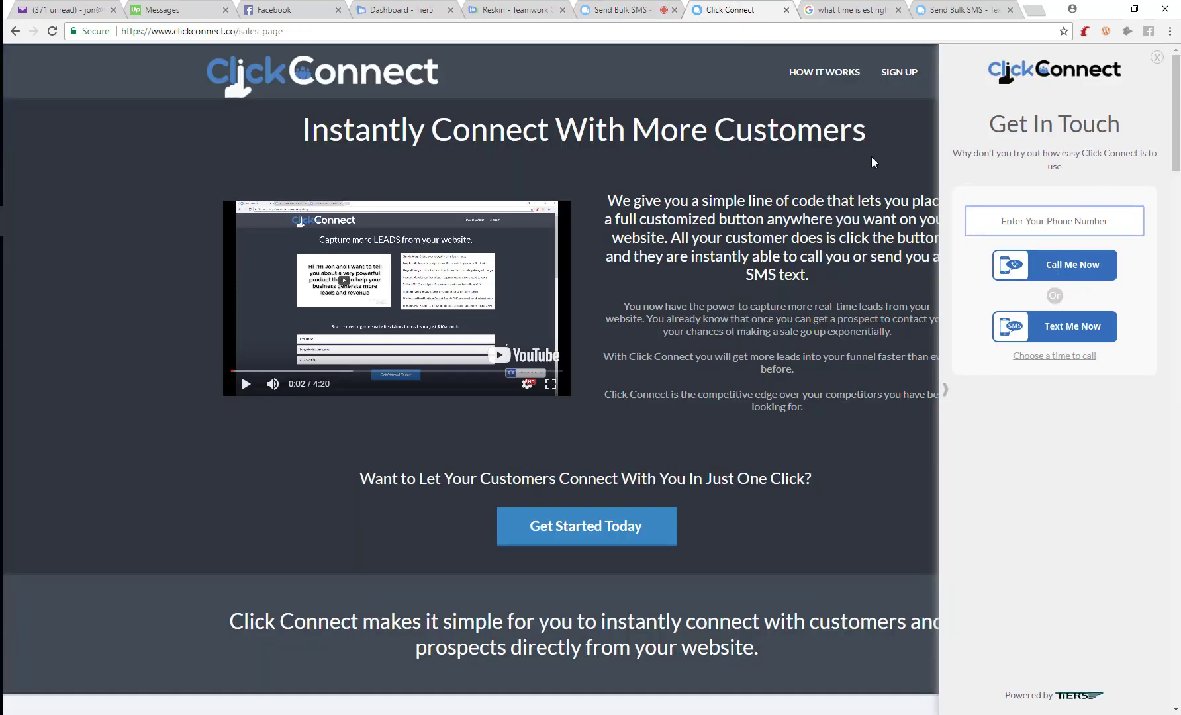
click(622, 9)
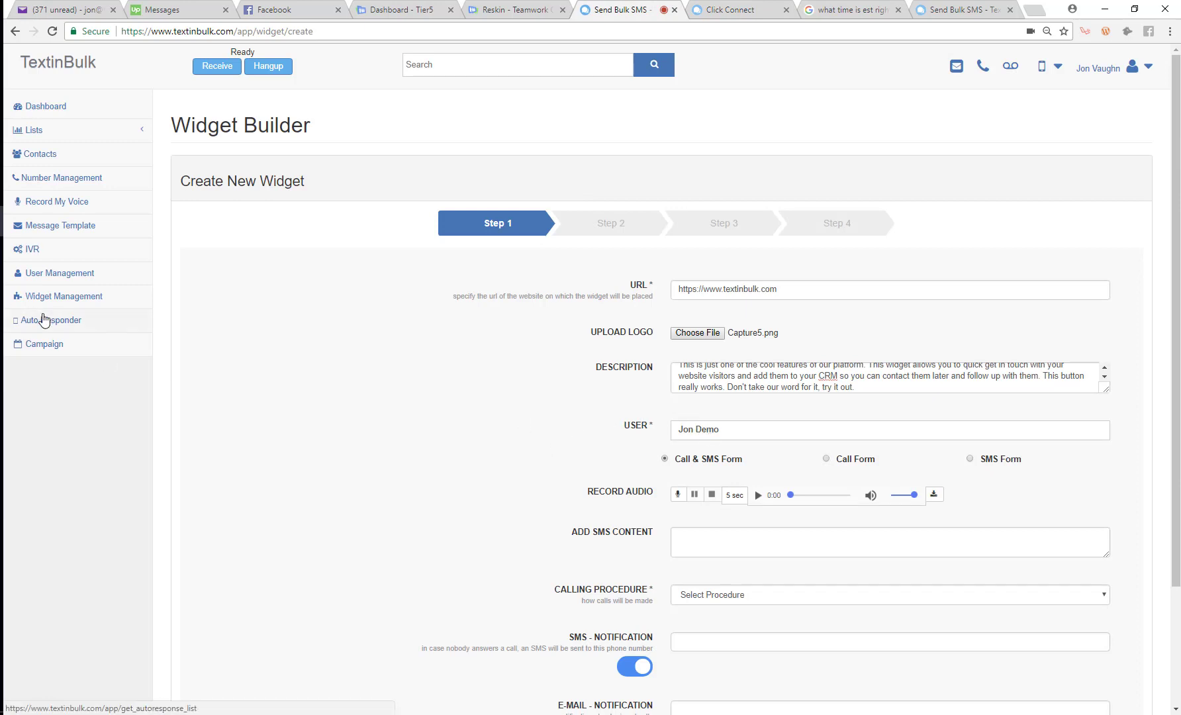
Open User Management in a new tab and look up the demo user's phone and Twilio numbers
right_click(61, 274)
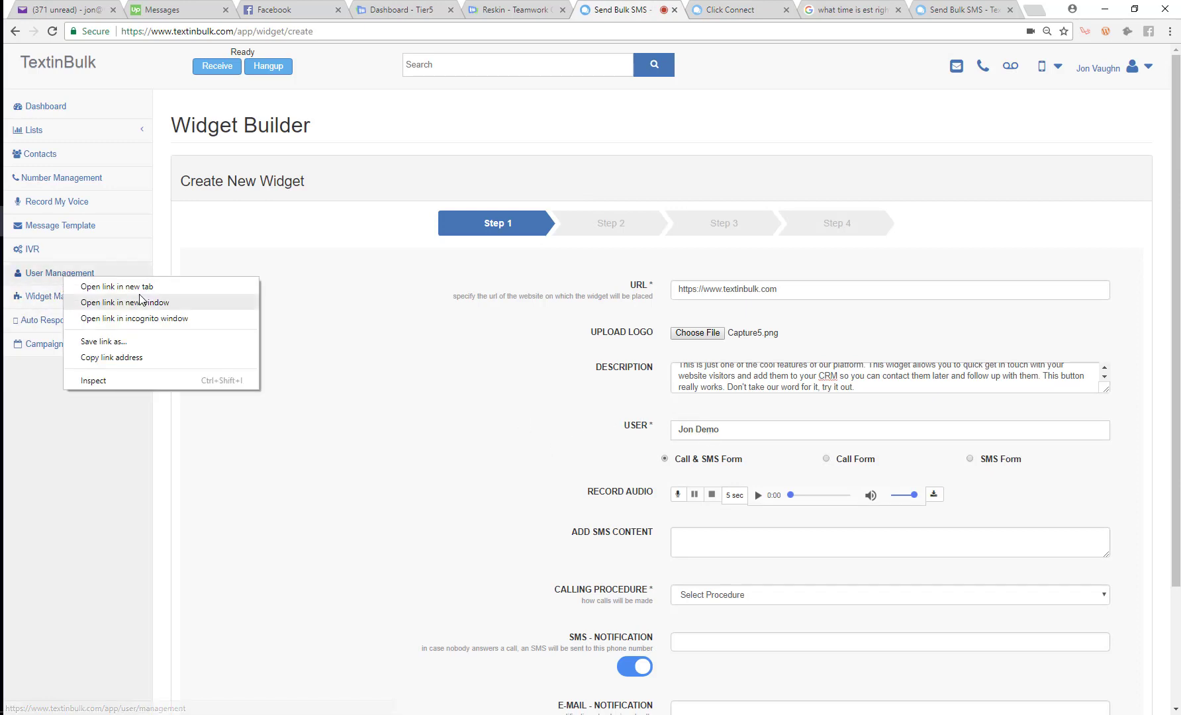
click(100, 287)
click(651, 8)
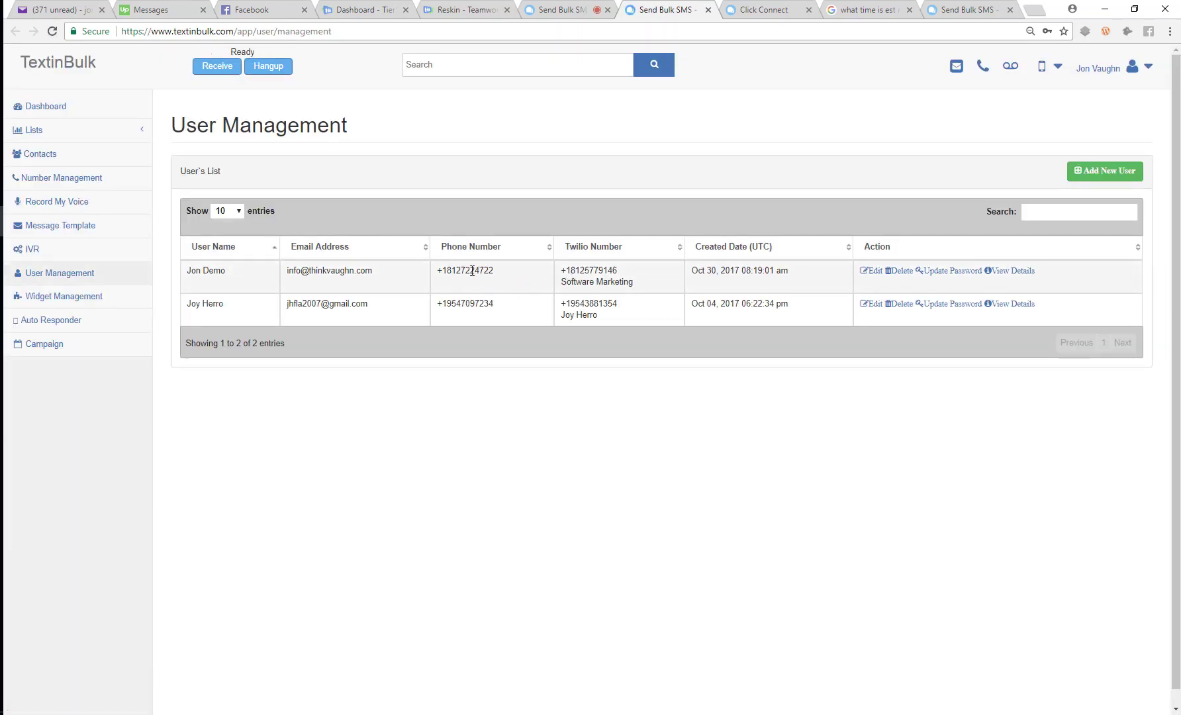
double_click(472, 270)
double_click(480, 272)
double_click(605, 270)
click(559, 8)
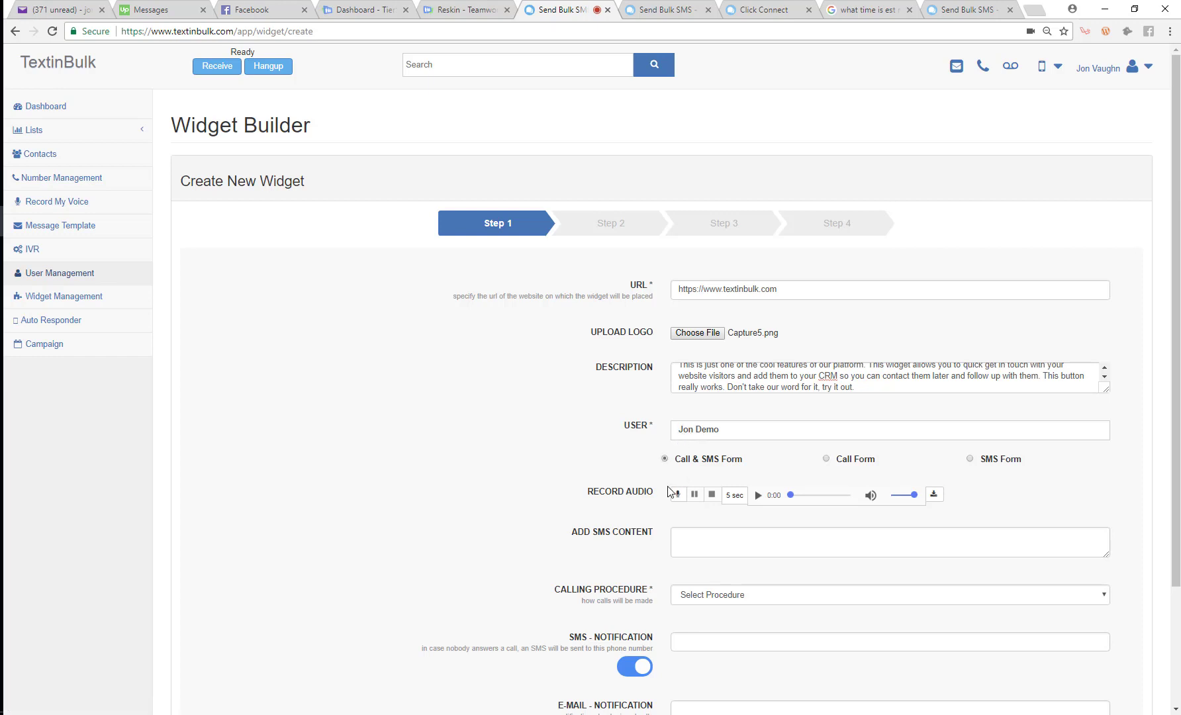
click(724, 546)
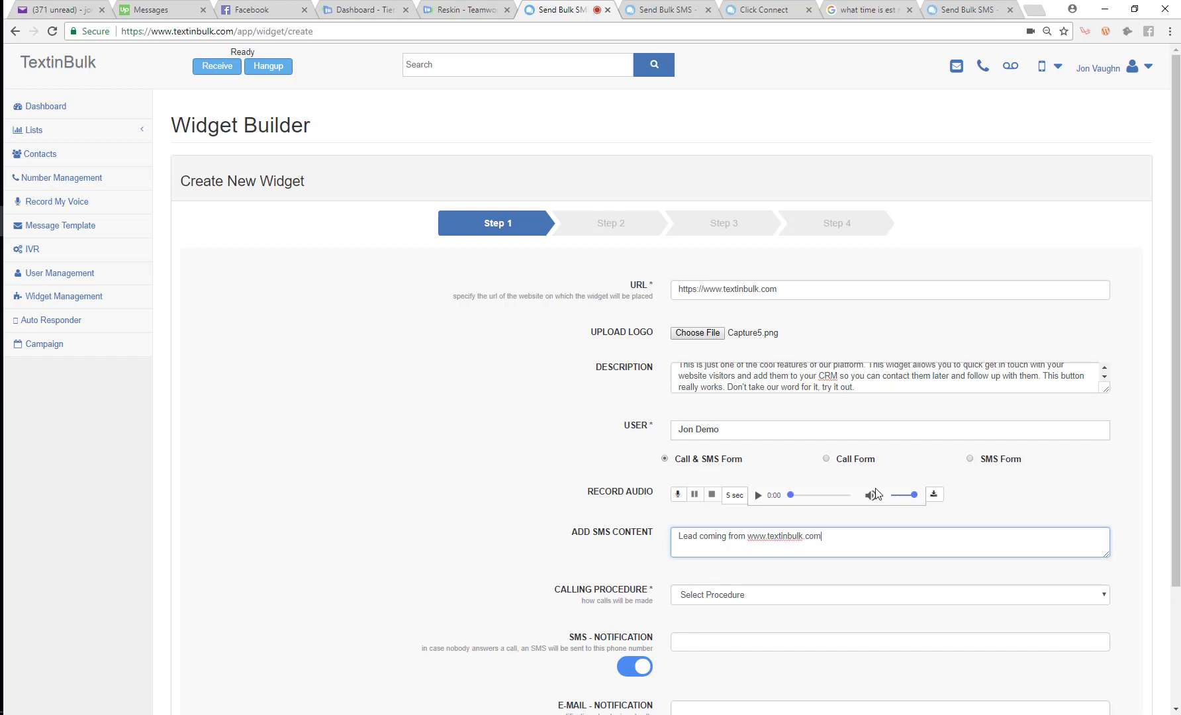
drag(822, 536, 681, 535)
Compare with the live panel and recheck the demo user's phone and Twilio numbers
click(768, 10)
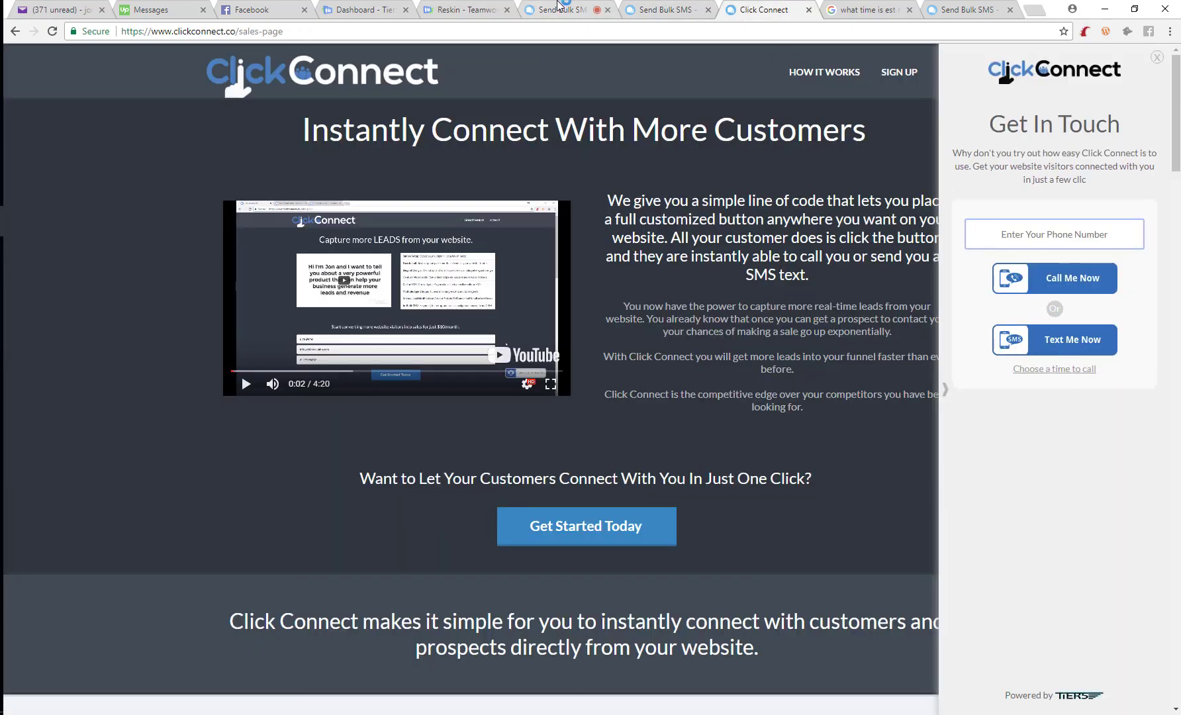
click(561, 9)
key(ctrl+Tab)
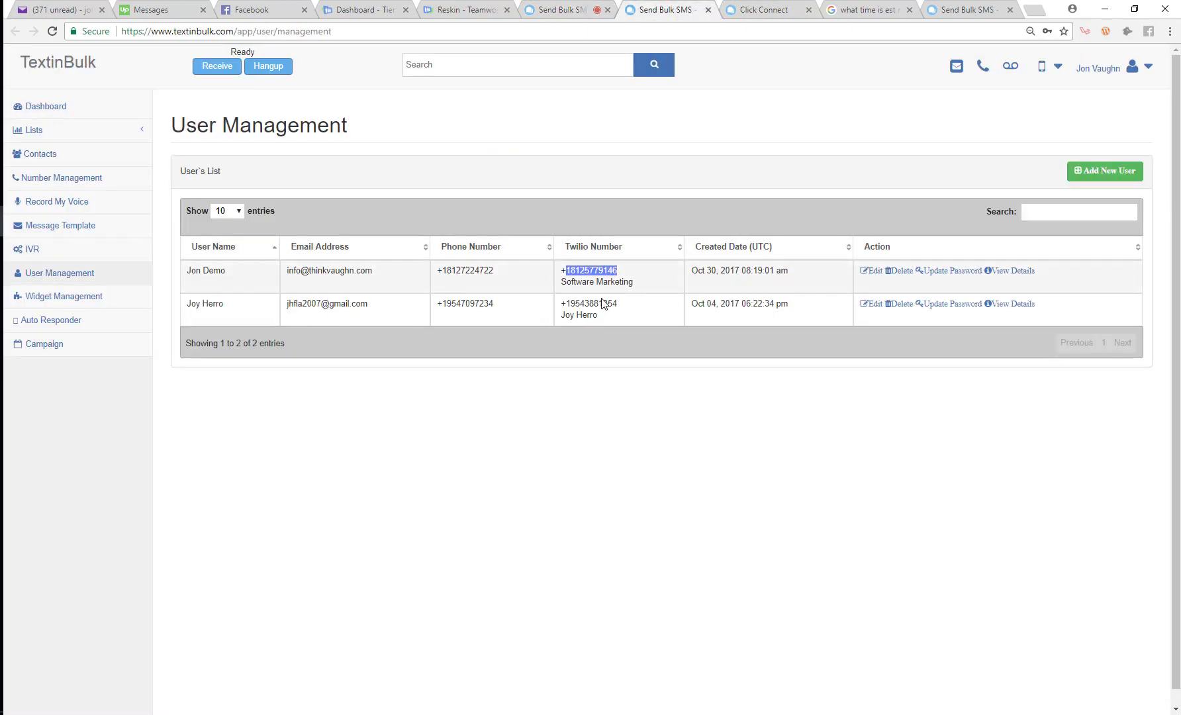
drag(507, 275, 450, 273)
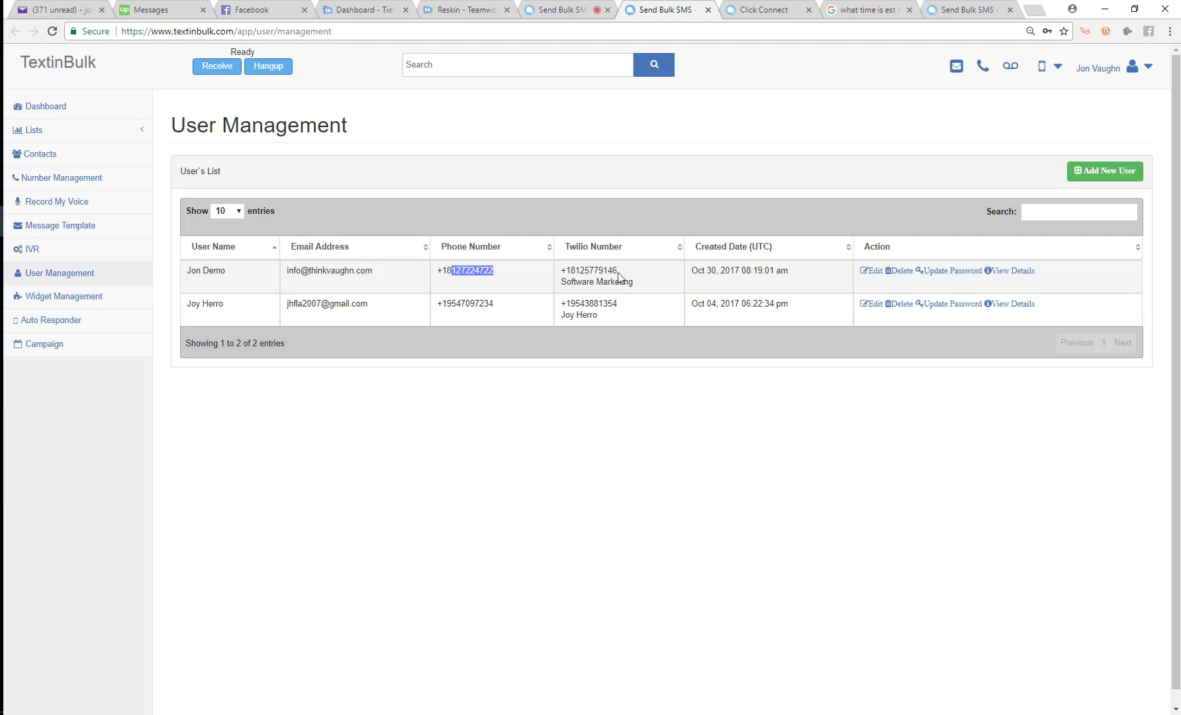
drag(629, 273, 613, 271)
click(573, 6)
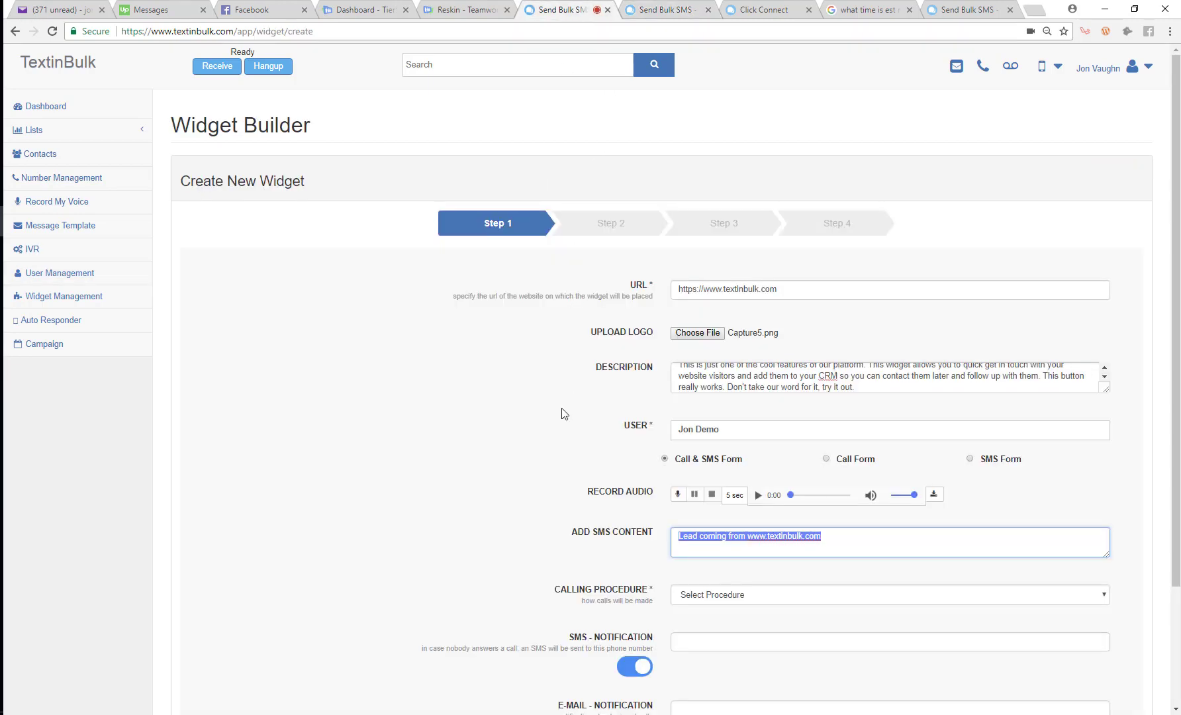
click(834, 538)
drag(833, 538, 672, 542)
click(848, 536)
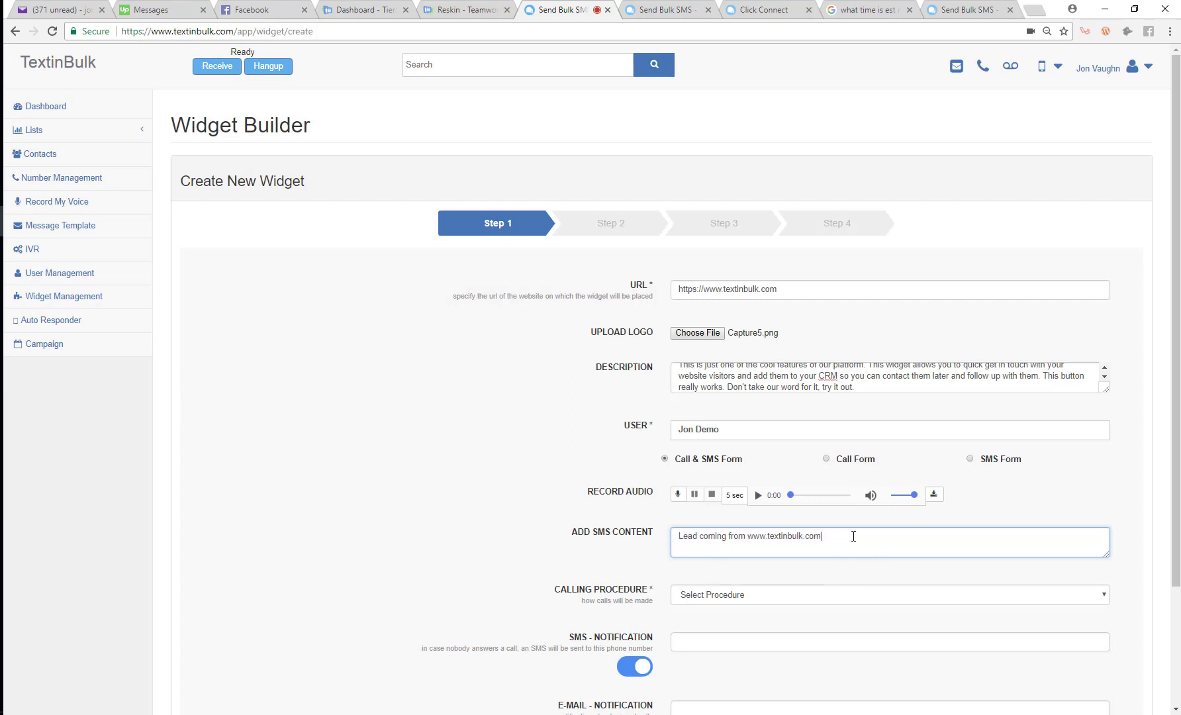
key(BackSpace)
Set Calling Procedure to Call all at once and turn off SMS notification
scroll(840, 536, down, 2)
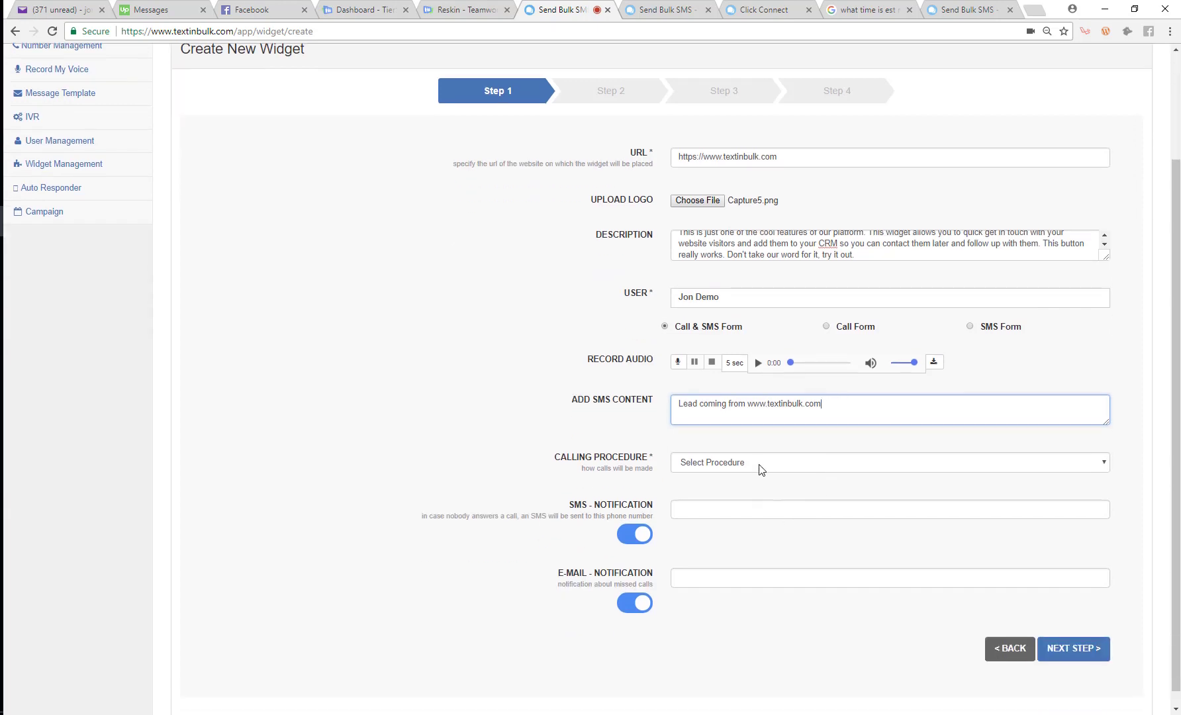
click(741, 462)
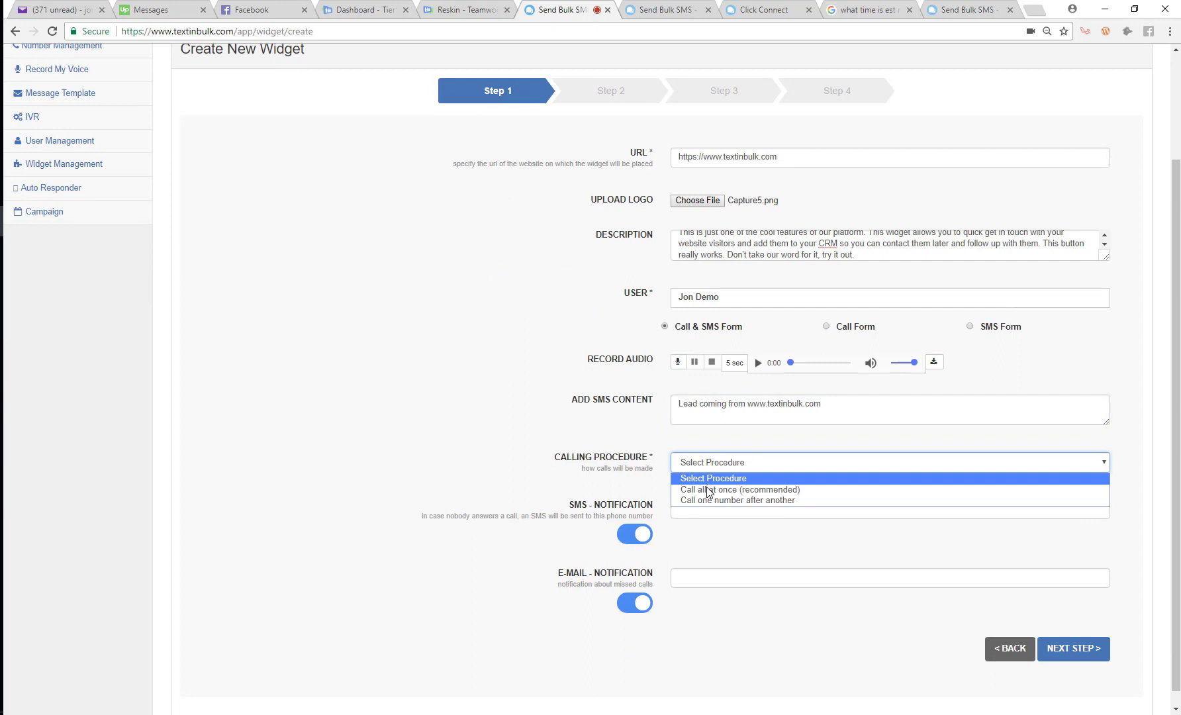
click(732, 490)
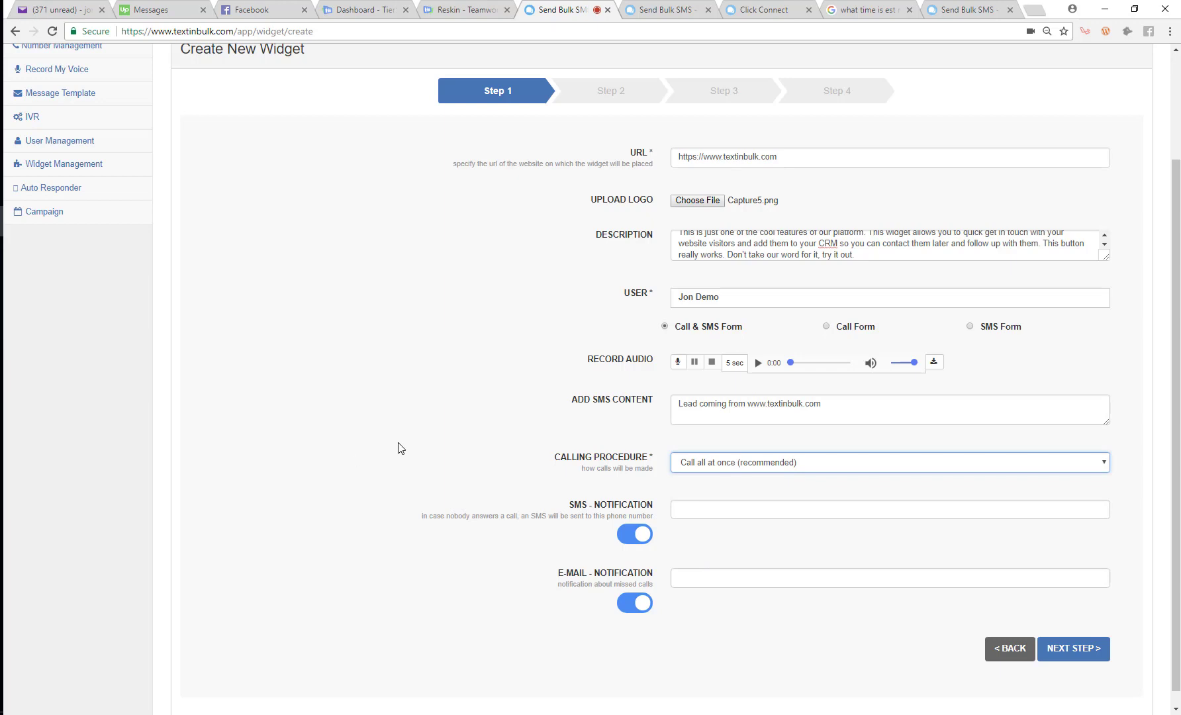
click(629, 536)
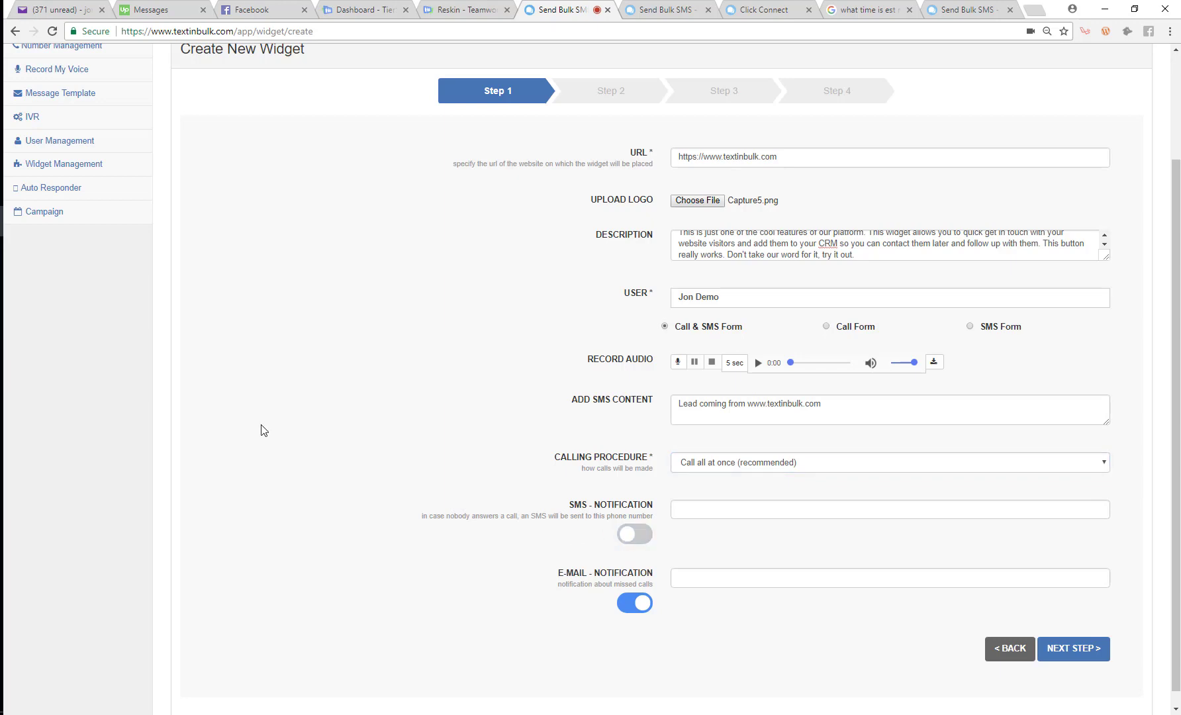
Enter the missed-call notification e-mail address and proceed to Step 2
click(697, 509)
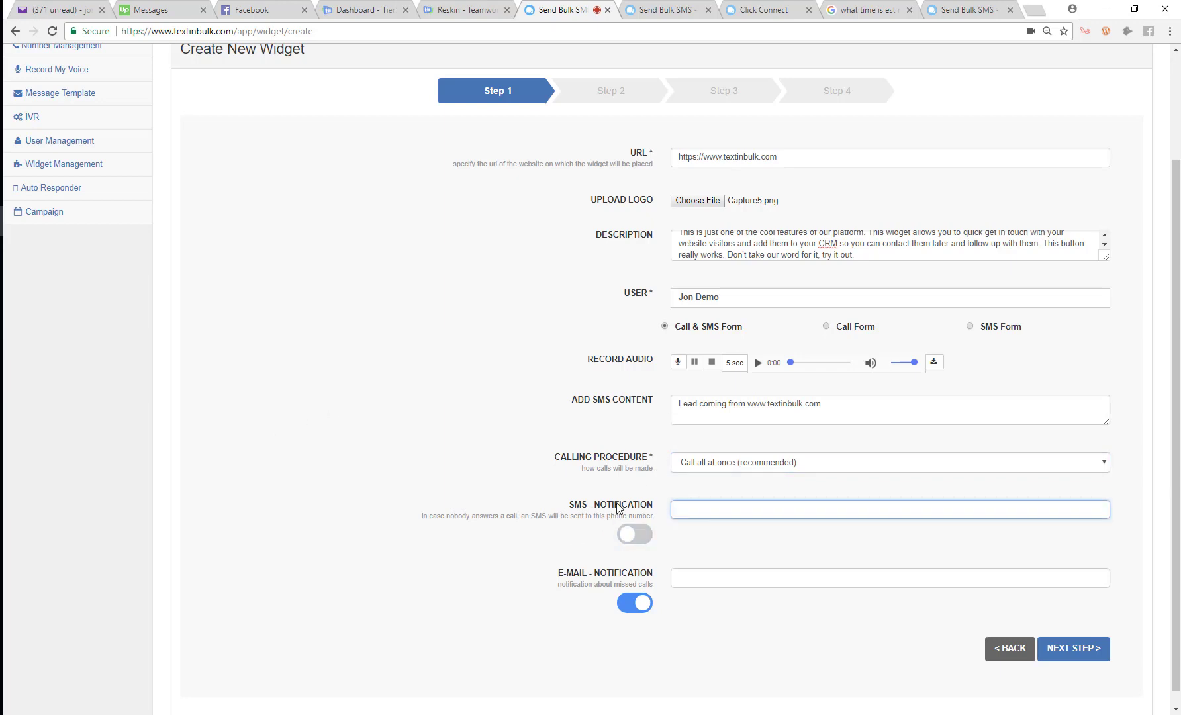
click(690, 583)
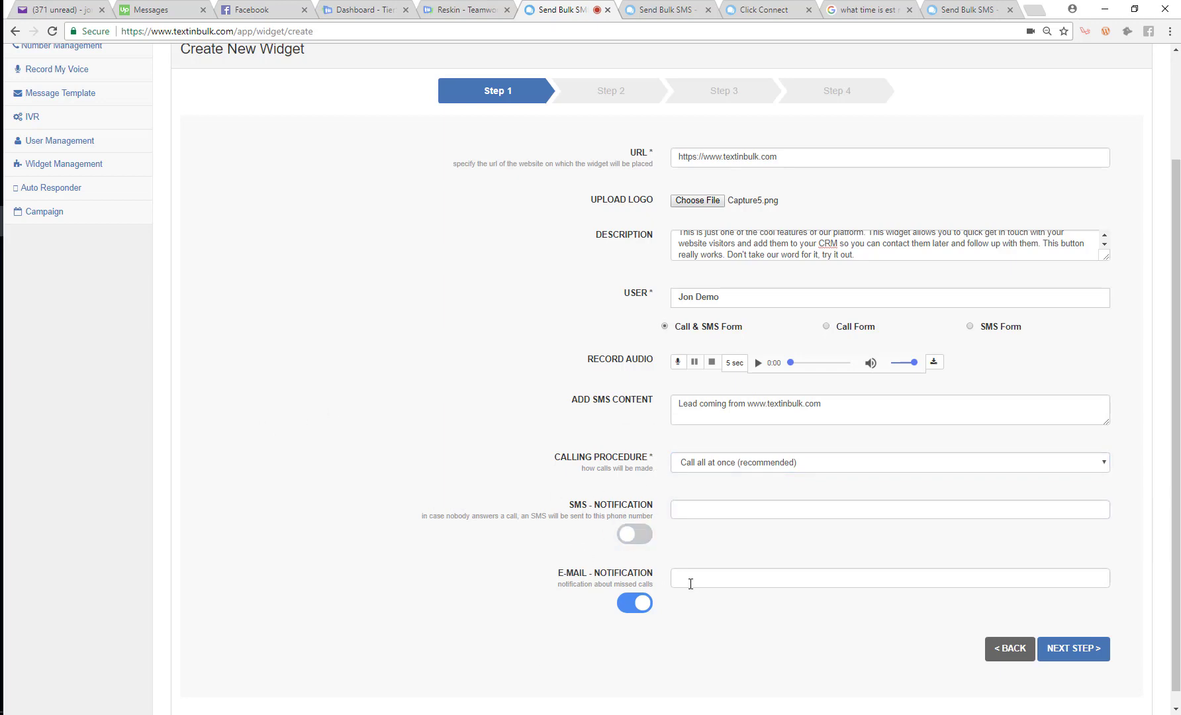
text(he)
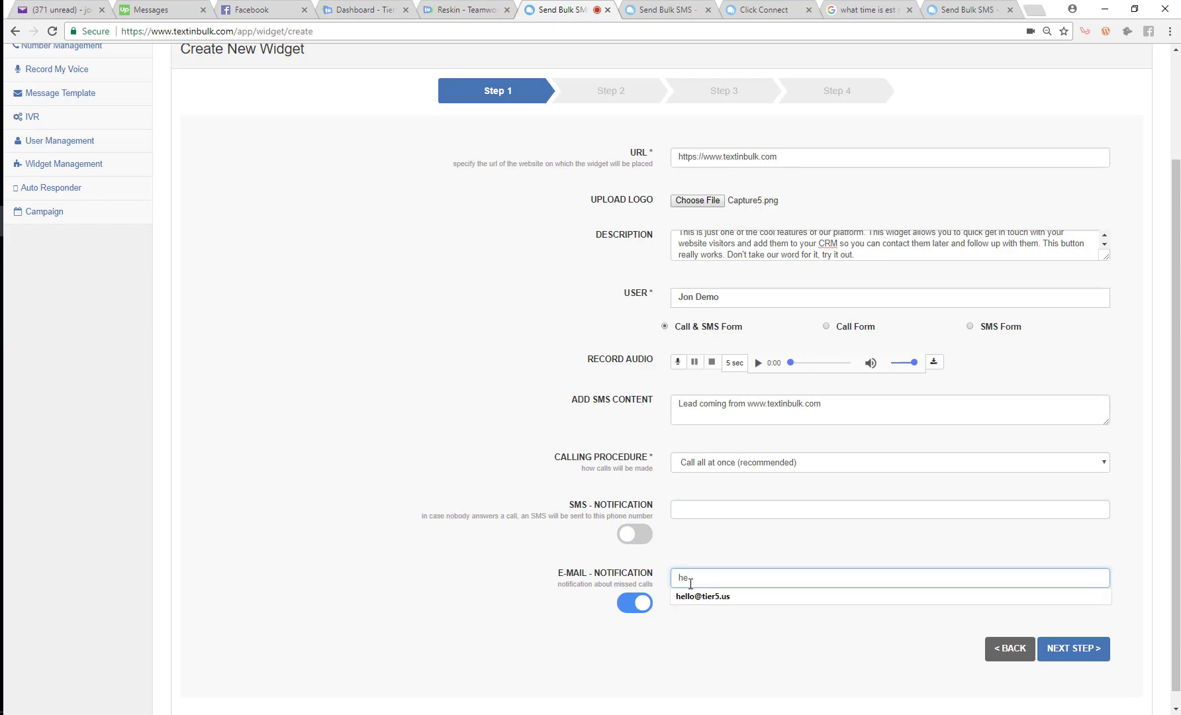
click(691, 595)
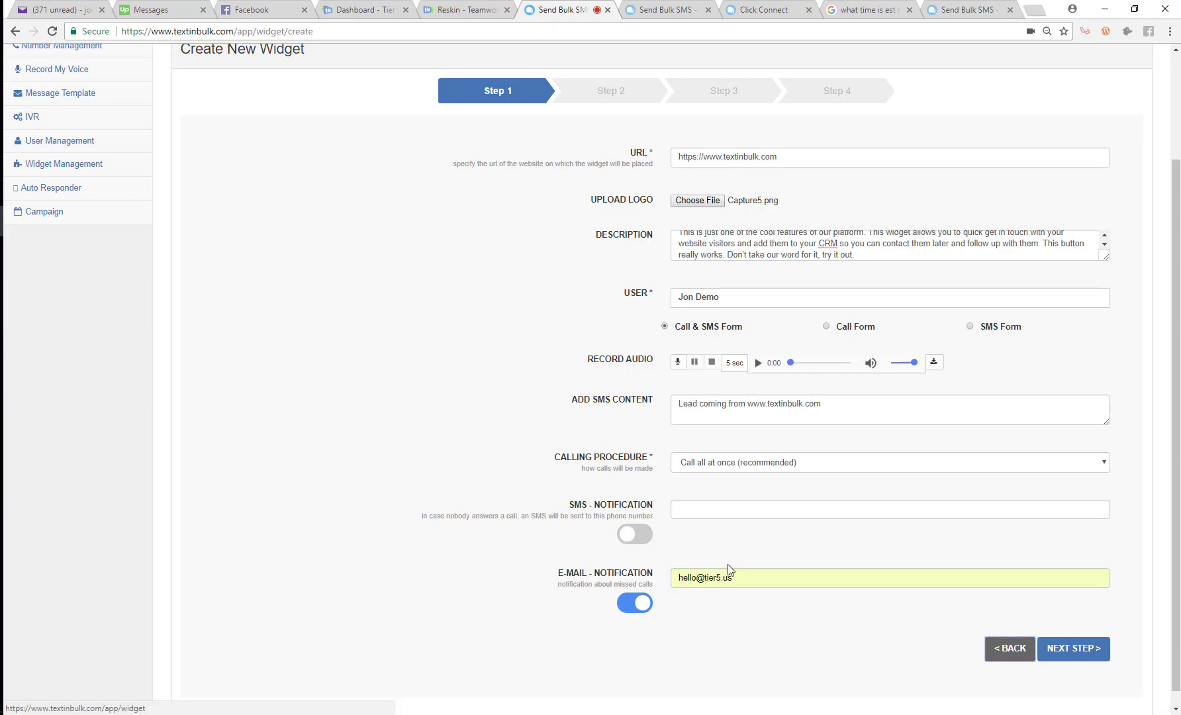
click(1098, 657)
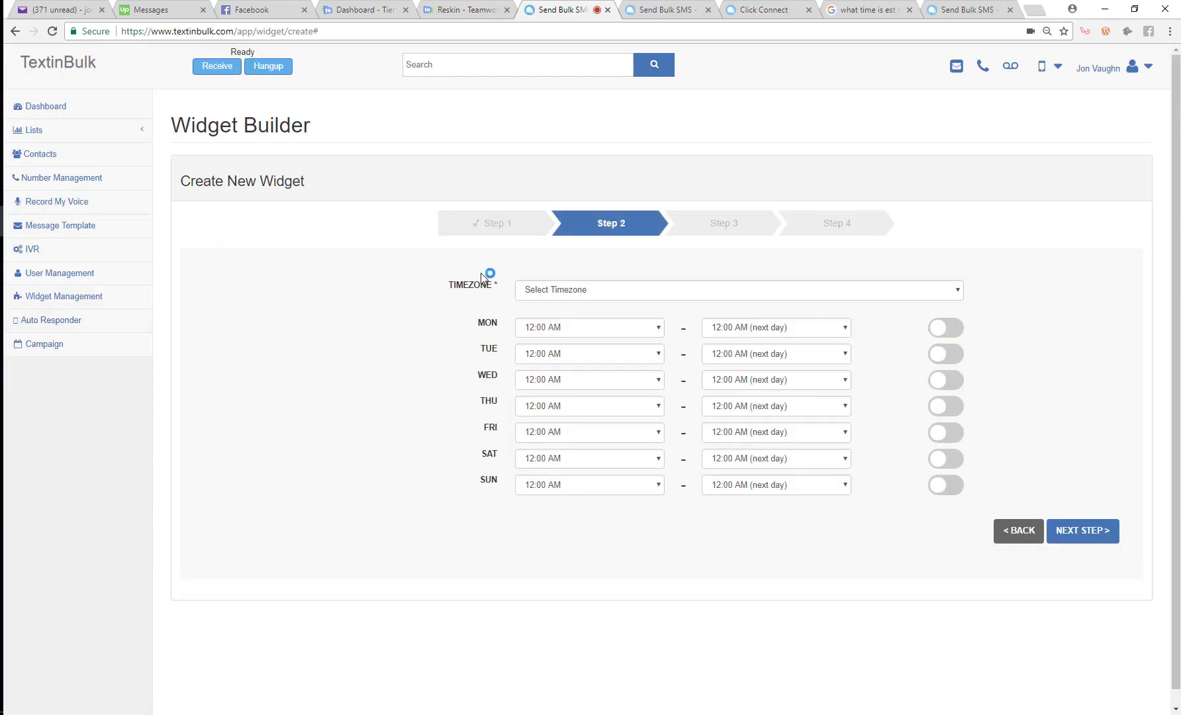
Set the timezone to Eastern Standard Time, enable Monday through Sunday, and advance to Step 3
click(560, 292)
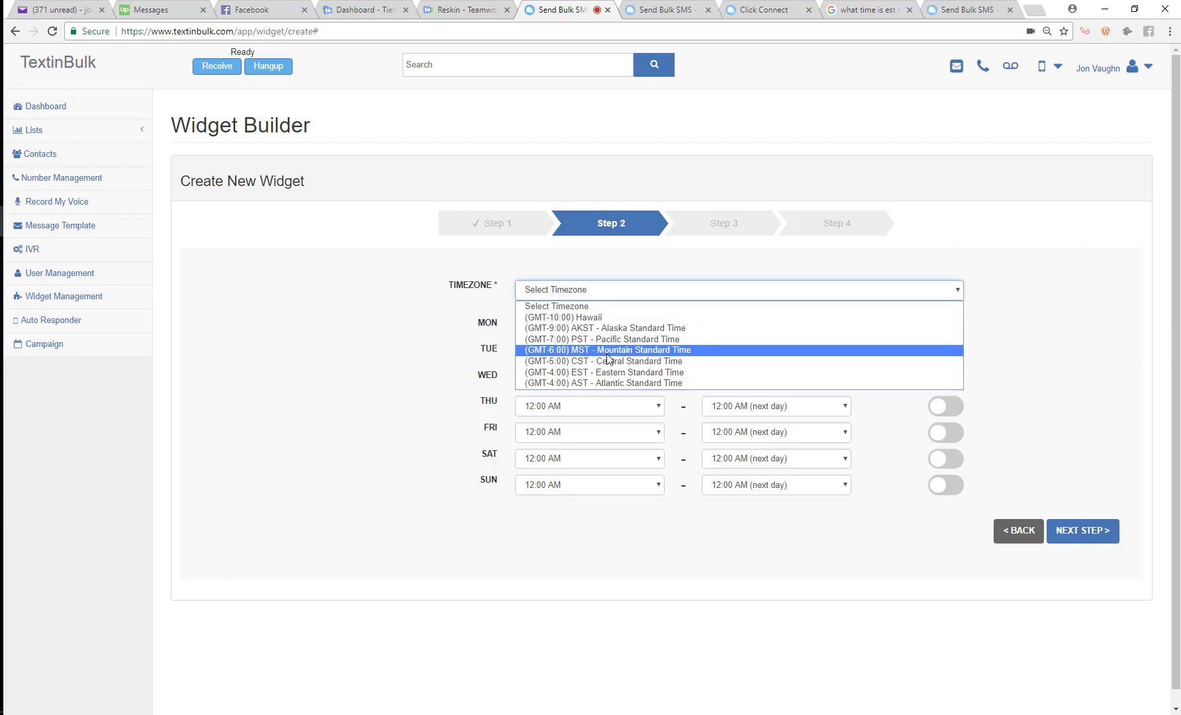
click(599, 372)
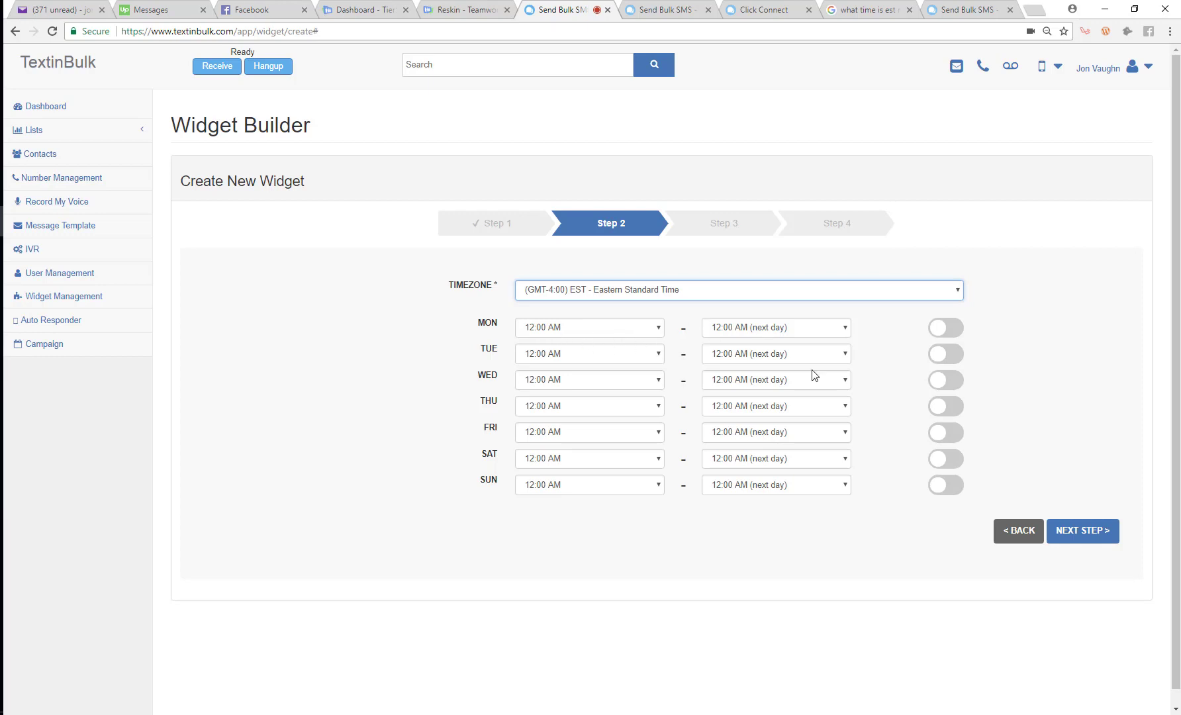
click(951, 329)
click(955, 356)
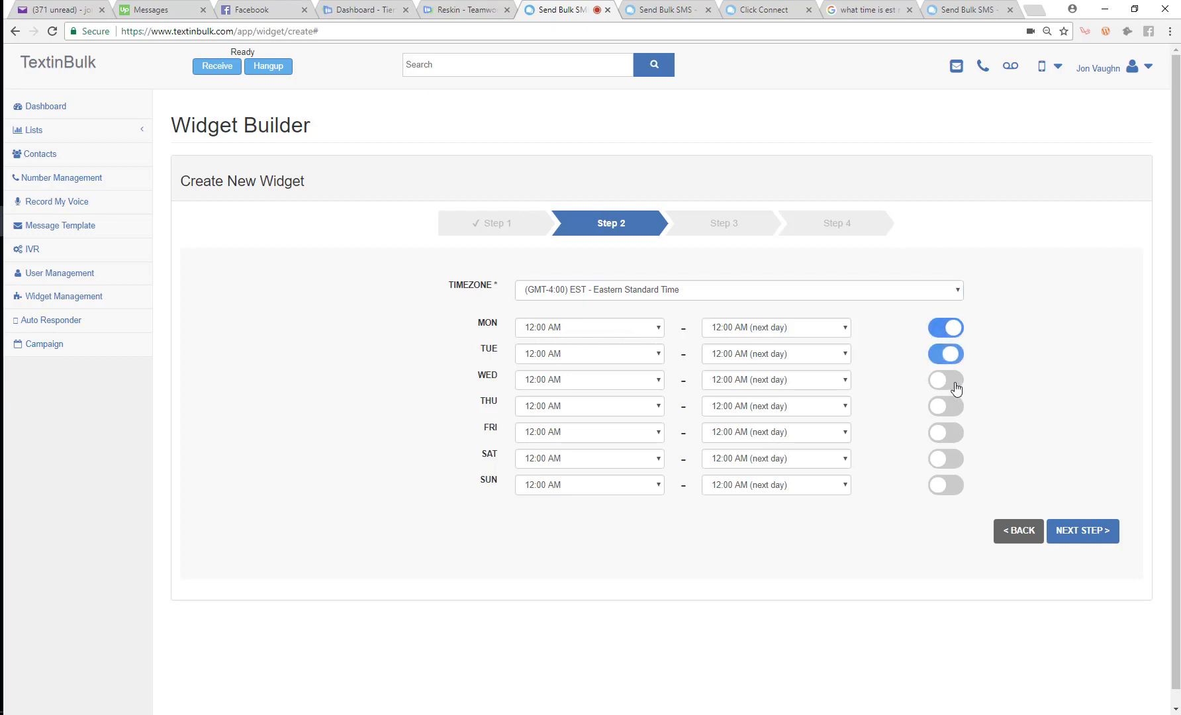
click(955, 381)
click(957, 405)
click(958, 432)
click(953, 458)
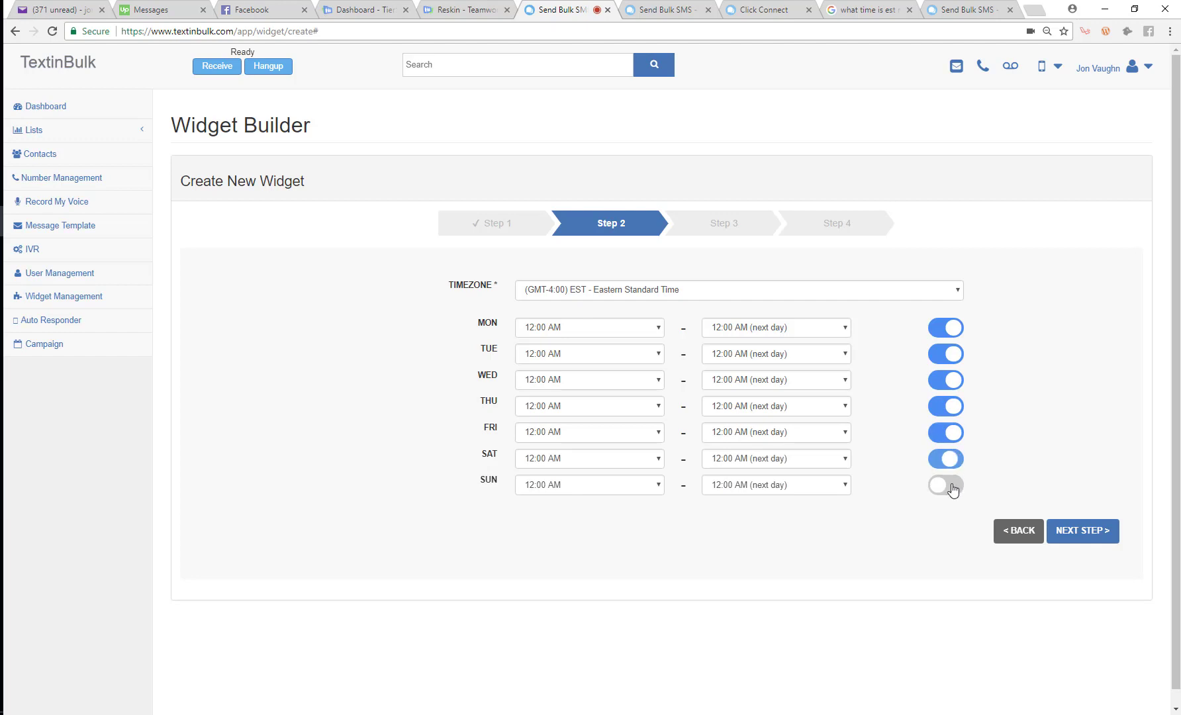
click(948, 486)
click(1088, 538)
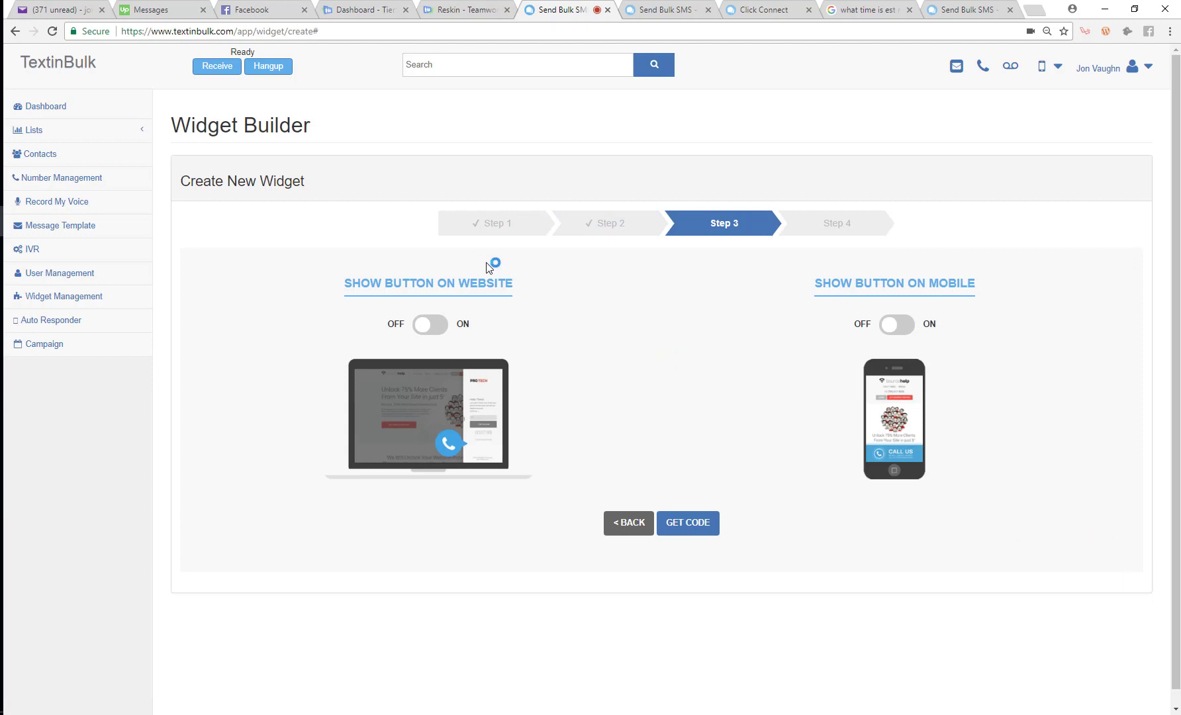
Show the widget button on website and mobile, generate the embed code, and copy the widget script
click(430, 332)
click(897, 325)
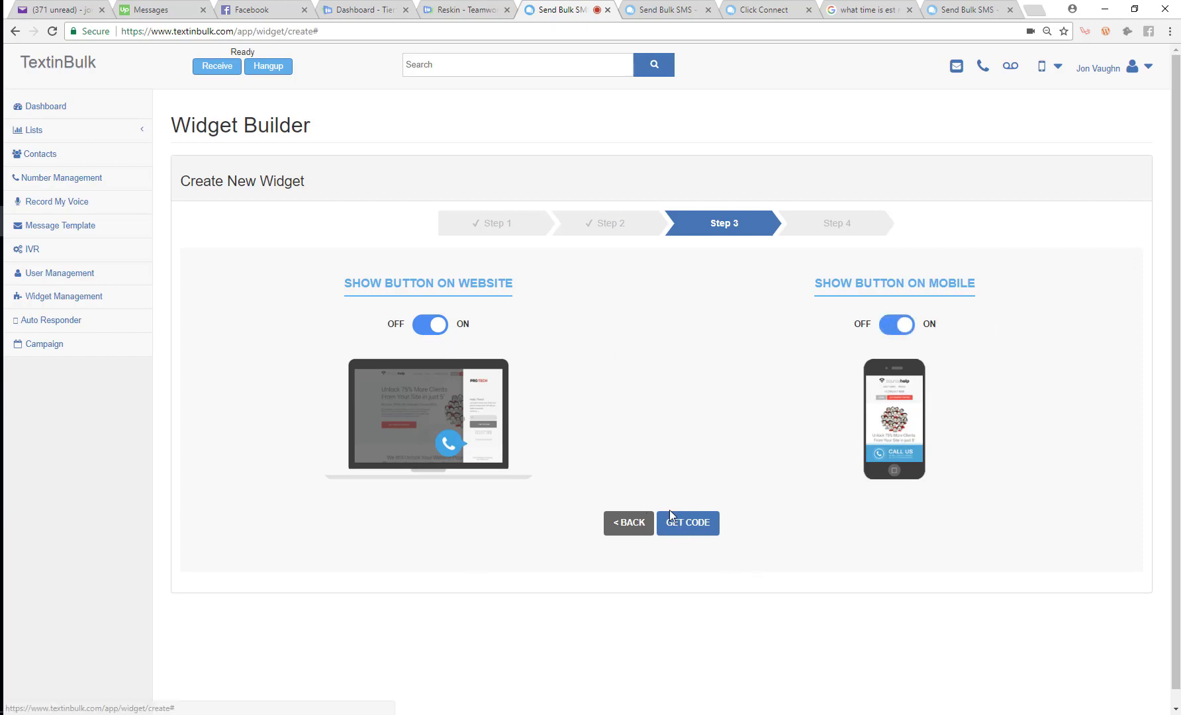
click(689, 530)
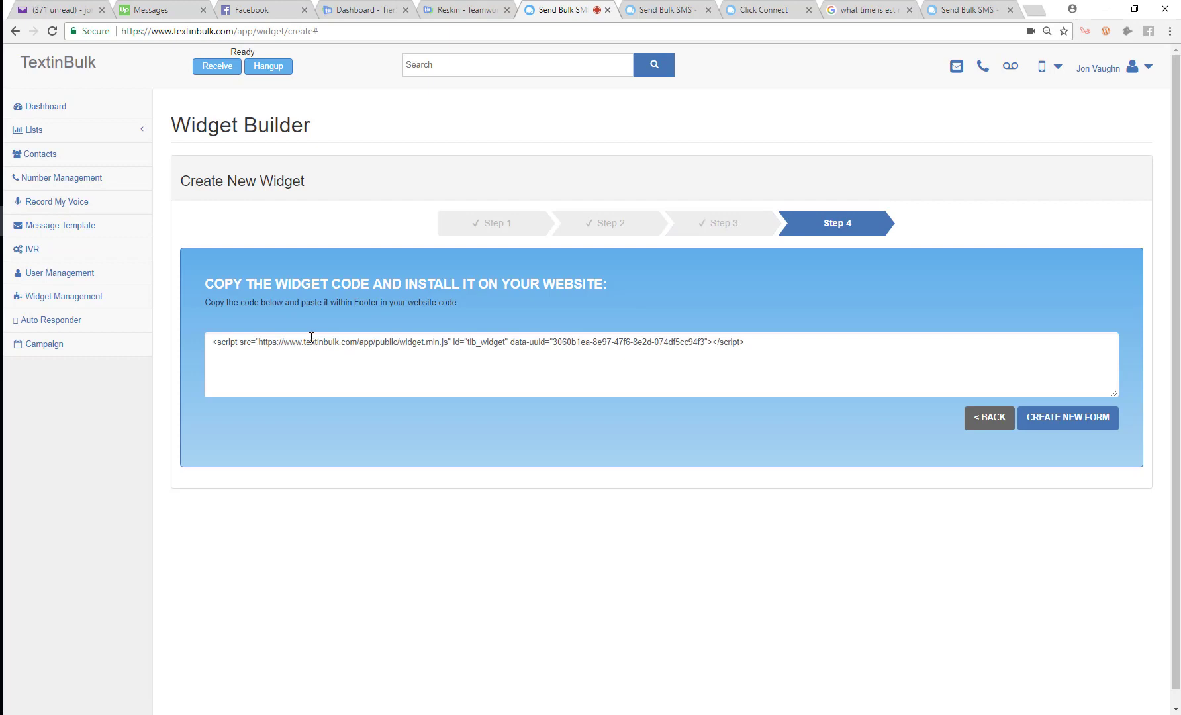
drag(744, 346, 197, 334)
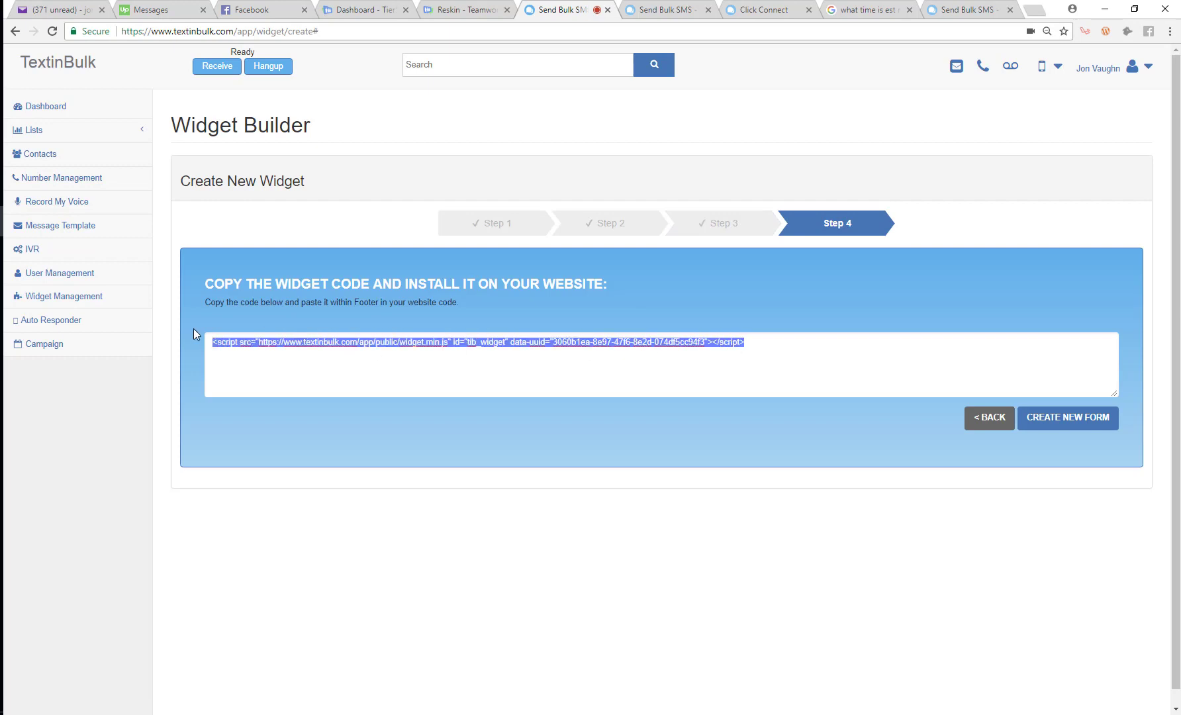
right_click(273, 345)
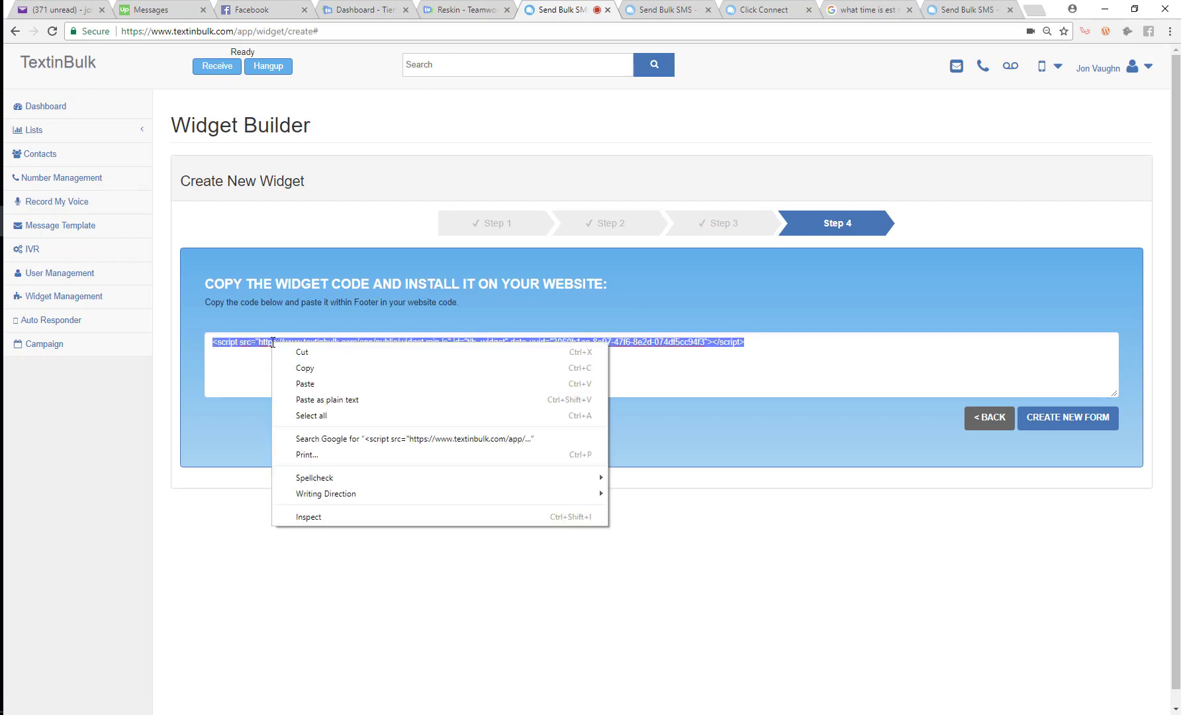
click(363, 368)
click(1, 251)
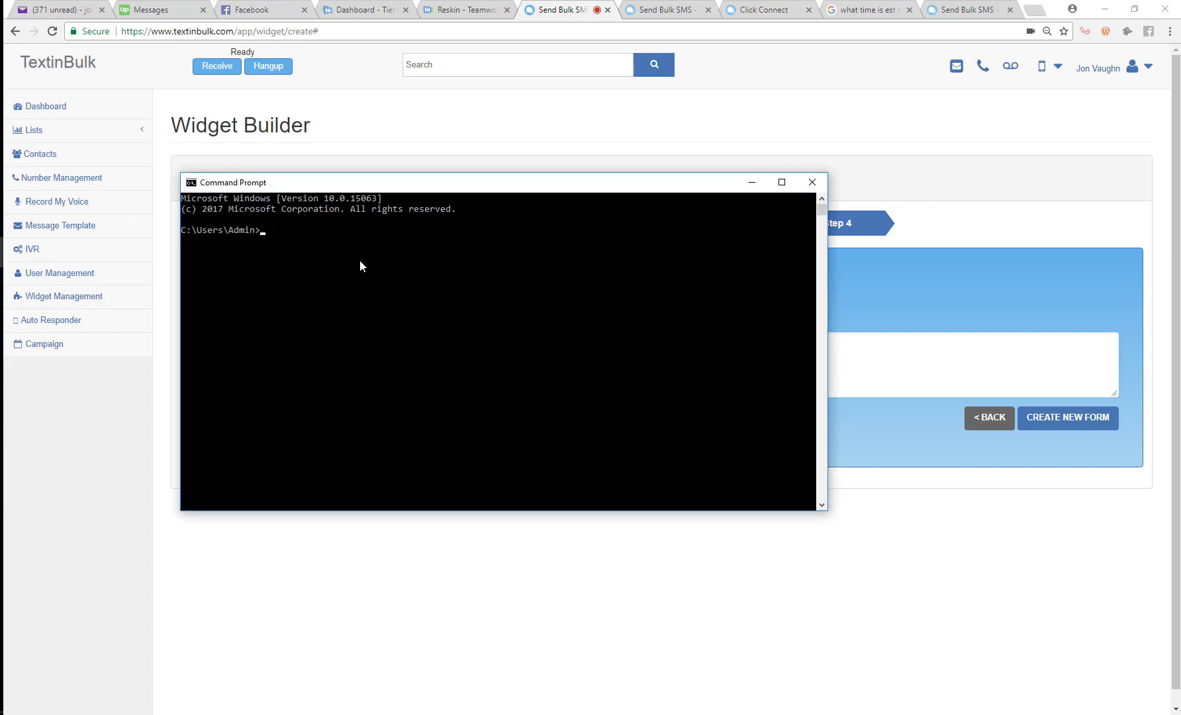
text(ssh root@textinbulk.com)
key(Return)
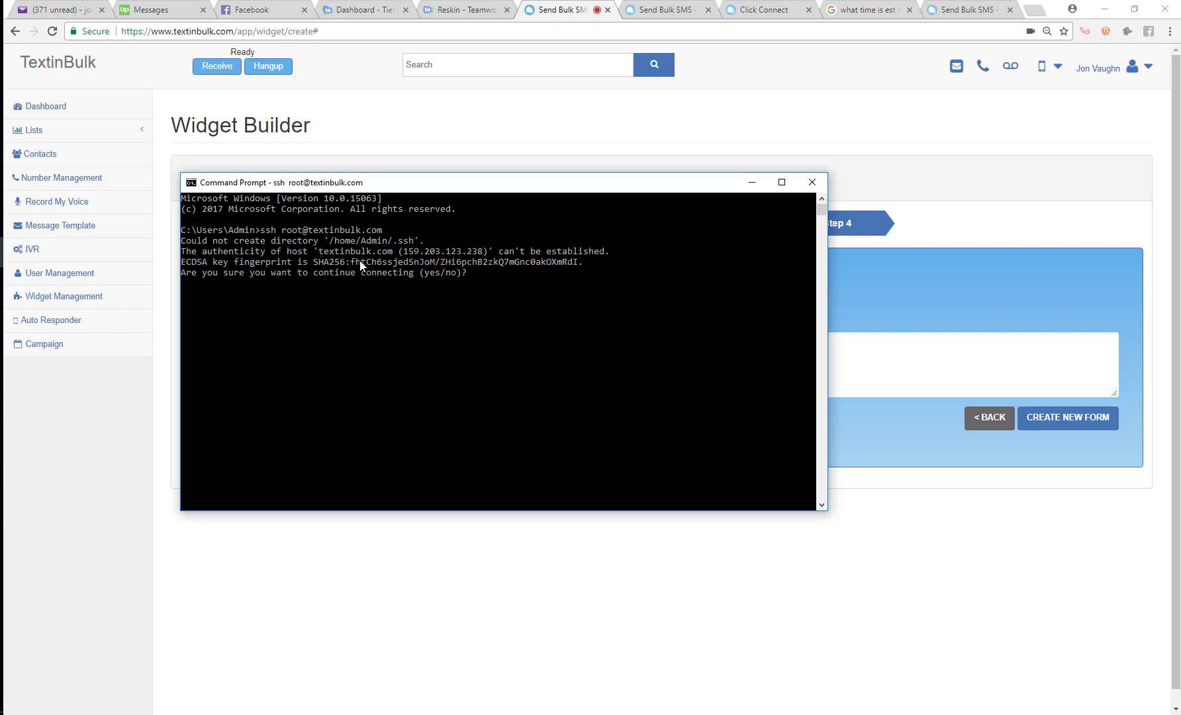
text(yes)
key(Return)
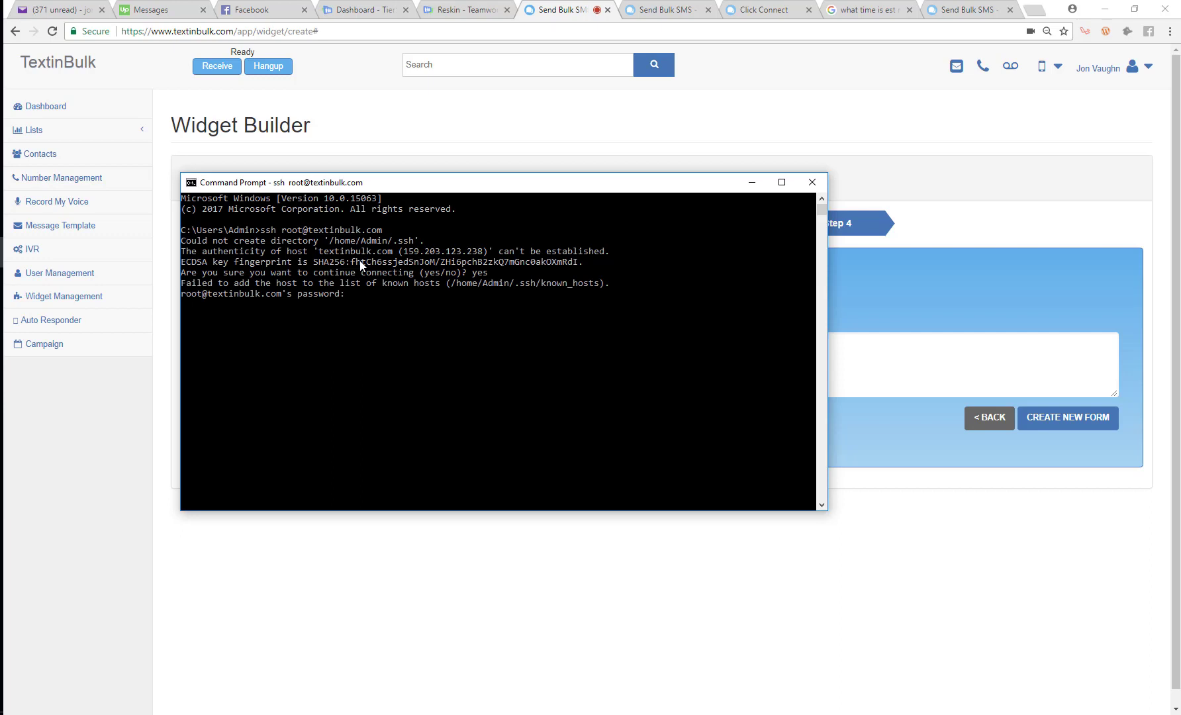
key(Return)
Open /var/www/textinbulk.com/index.php in nano and move to the closing </body> tag
text(c)
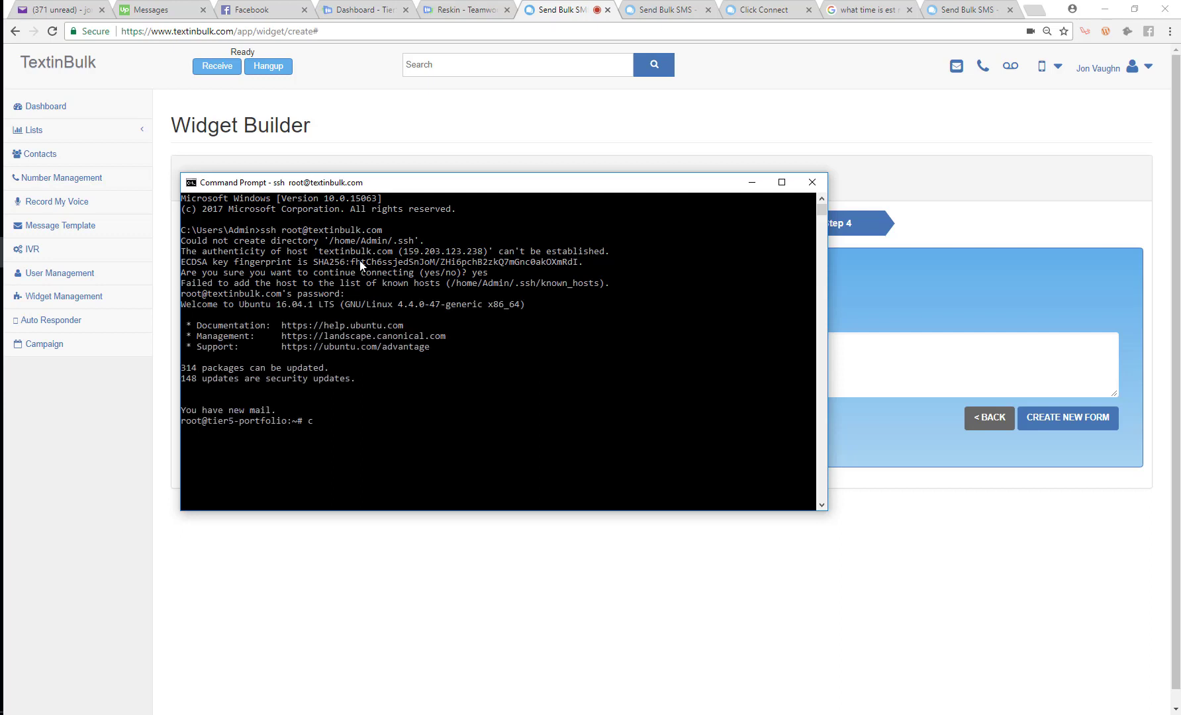
text(d /var/www/textinbulk.com/)
key(Return)
text(nano index.php)
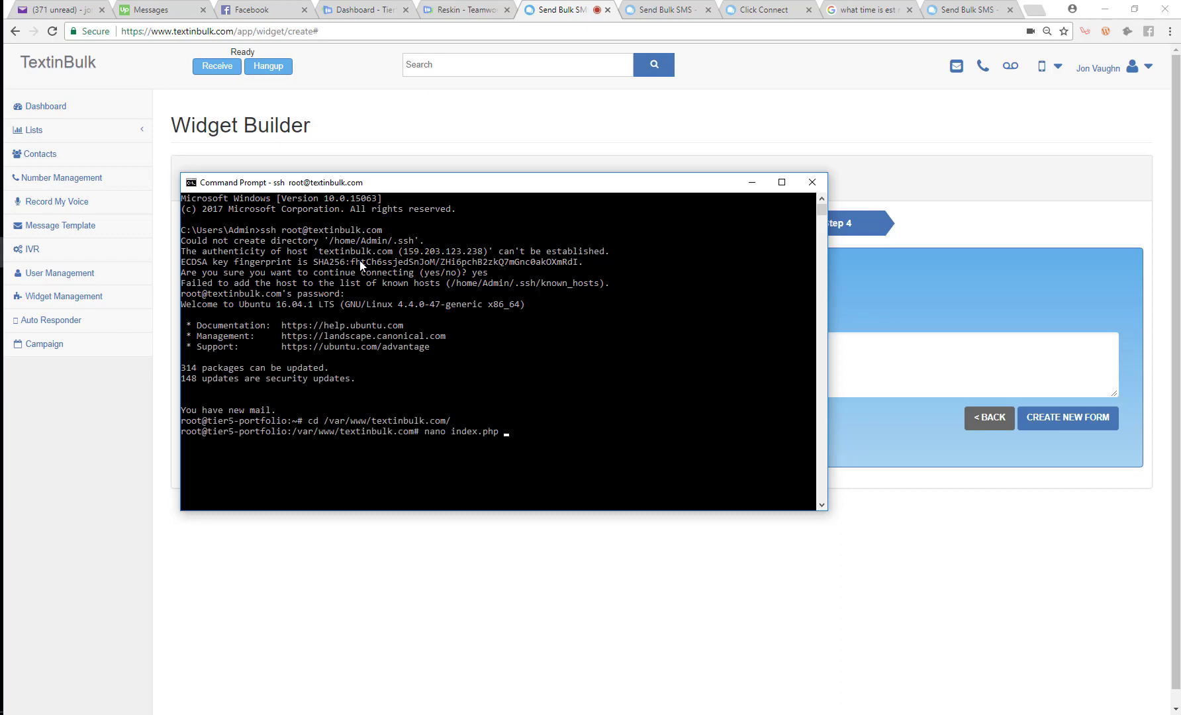
key(Return)
key(Page_Down)
key(Page_Down)
key(Page_Down)
key(Page_Down)
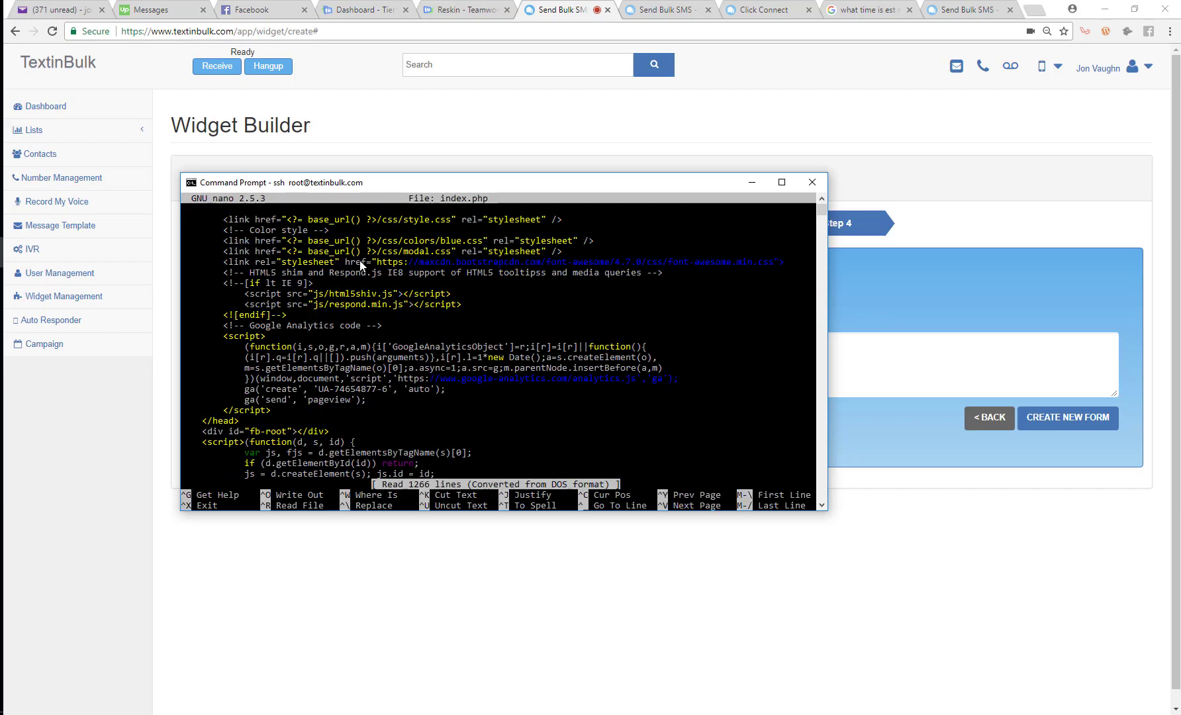
key(Page_Down)
key(Page_Down)
key(Page_Down)
key(Page_Down)
key(Page_Down)
key(Page_Down)
key(Page_Down)
key(Page_Down)
key(Page_Down)
key(Page_Down)
key(Page_Down)
key(Page_Down)
key(Page_Down)
key(Page_Down)
key(Page_Down)
key(Page_Down)
key(Page_Down)
key(Page_Down)
key(Page_Down)
key(Page_Down)
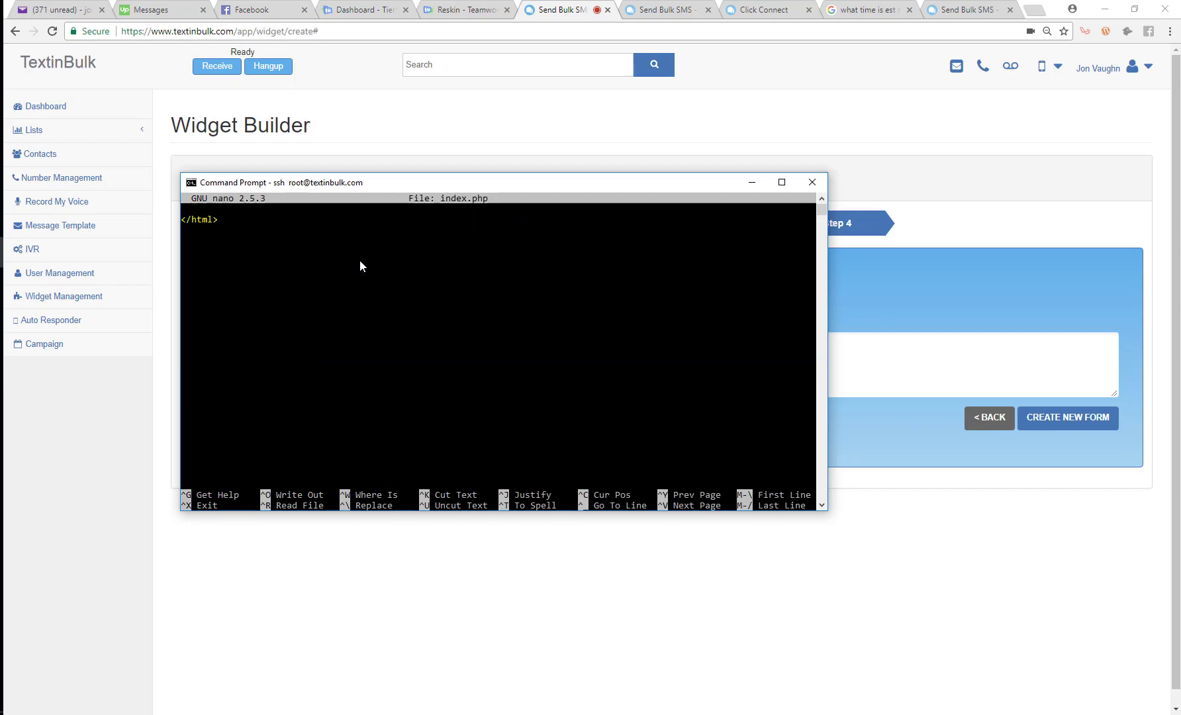
key(Up)
key(Up)
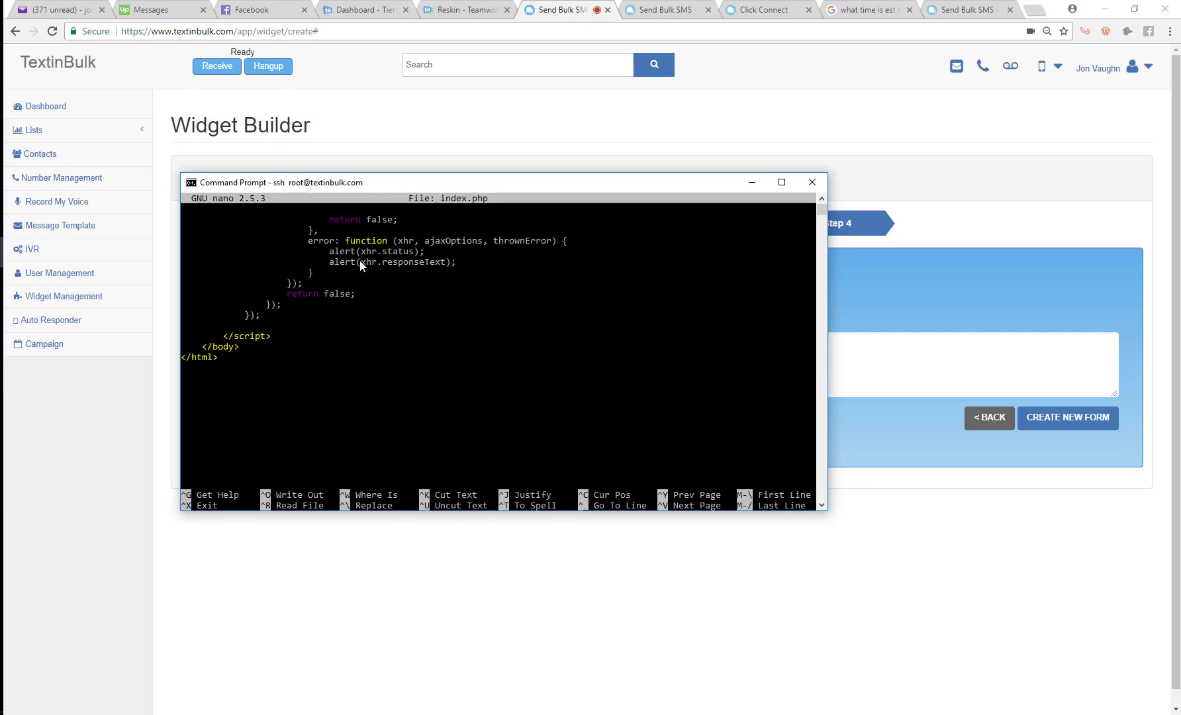
Paste the widget script on a new line above </body> and save index.php
key(Return)
key(Up)
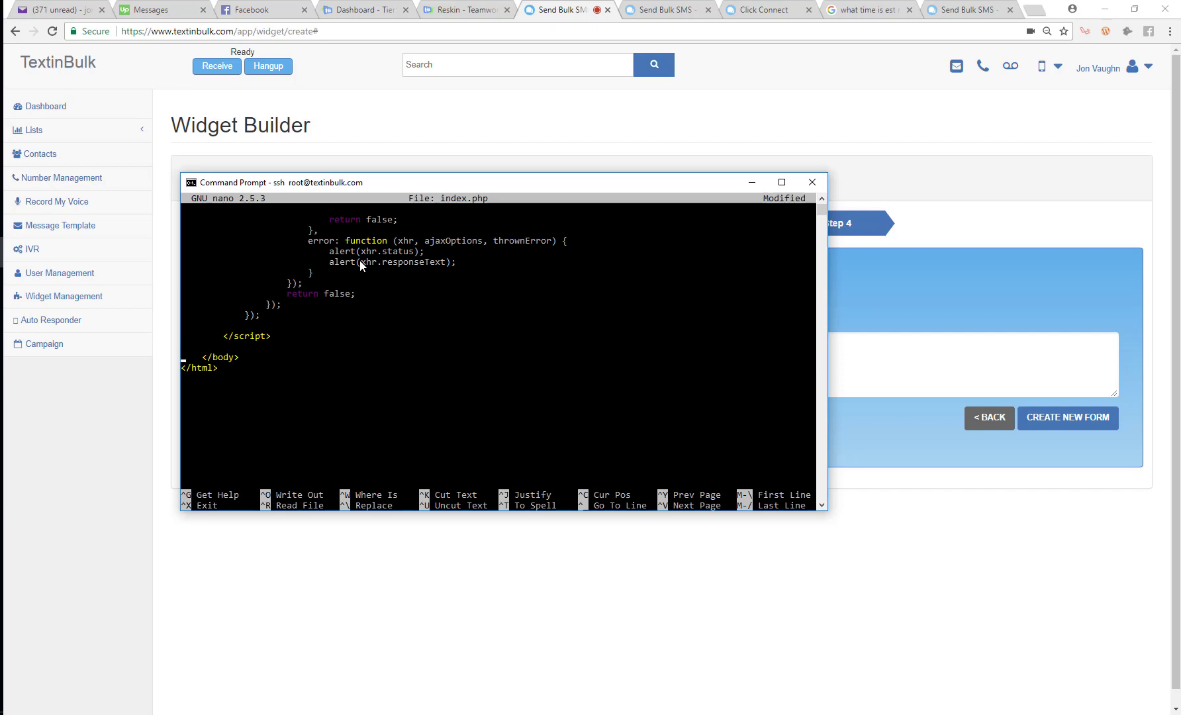
right_click(437, 404)
key(ctrl+x)
key(y)
key(Return)
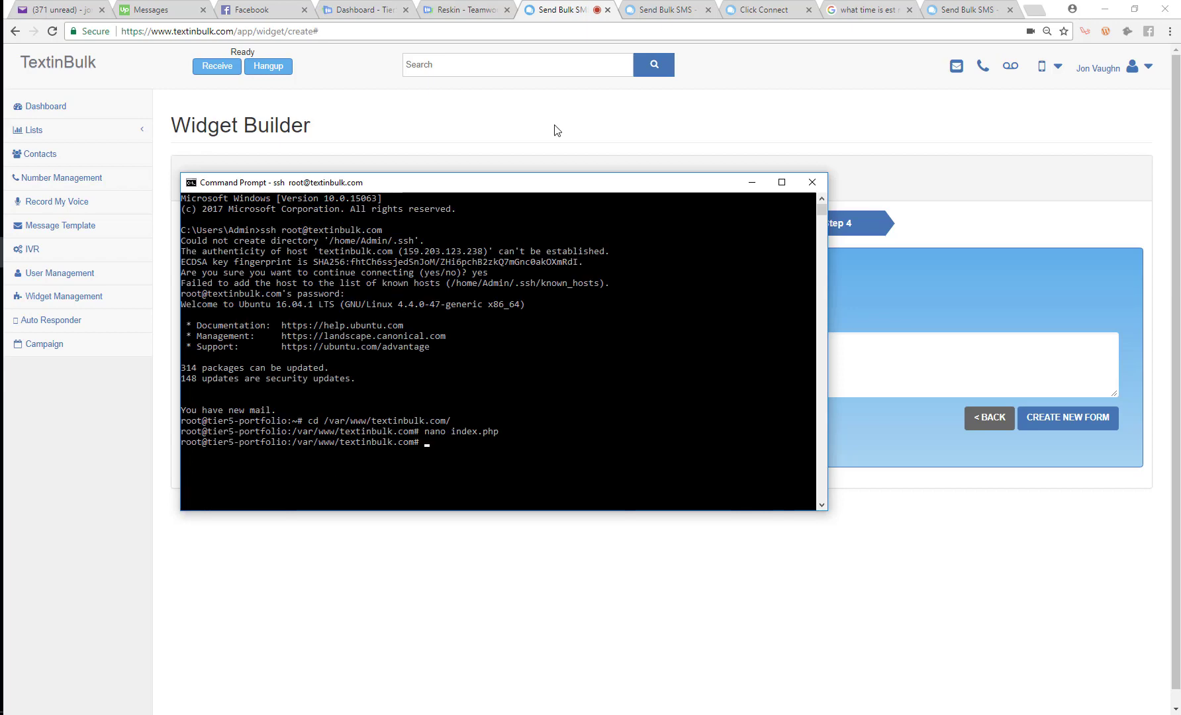
Load textinbulk.com in a new Chrome incognito window
click(657, 8)
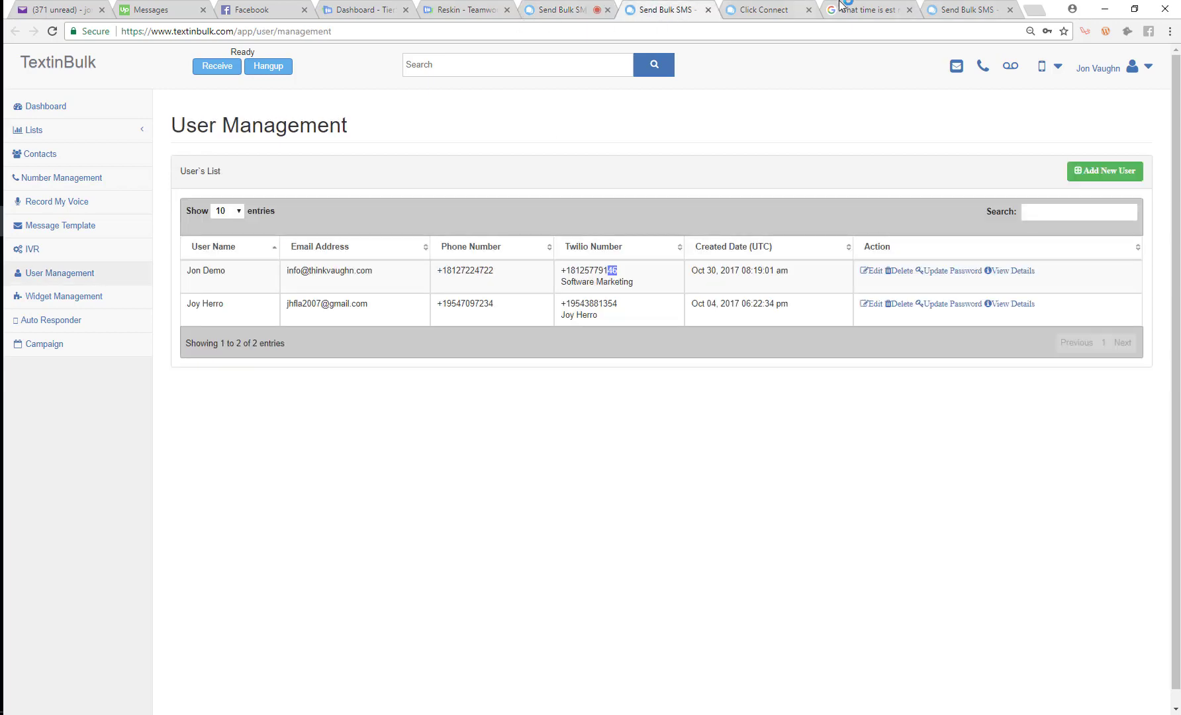
click(1104, 8)
click(1169, 31)
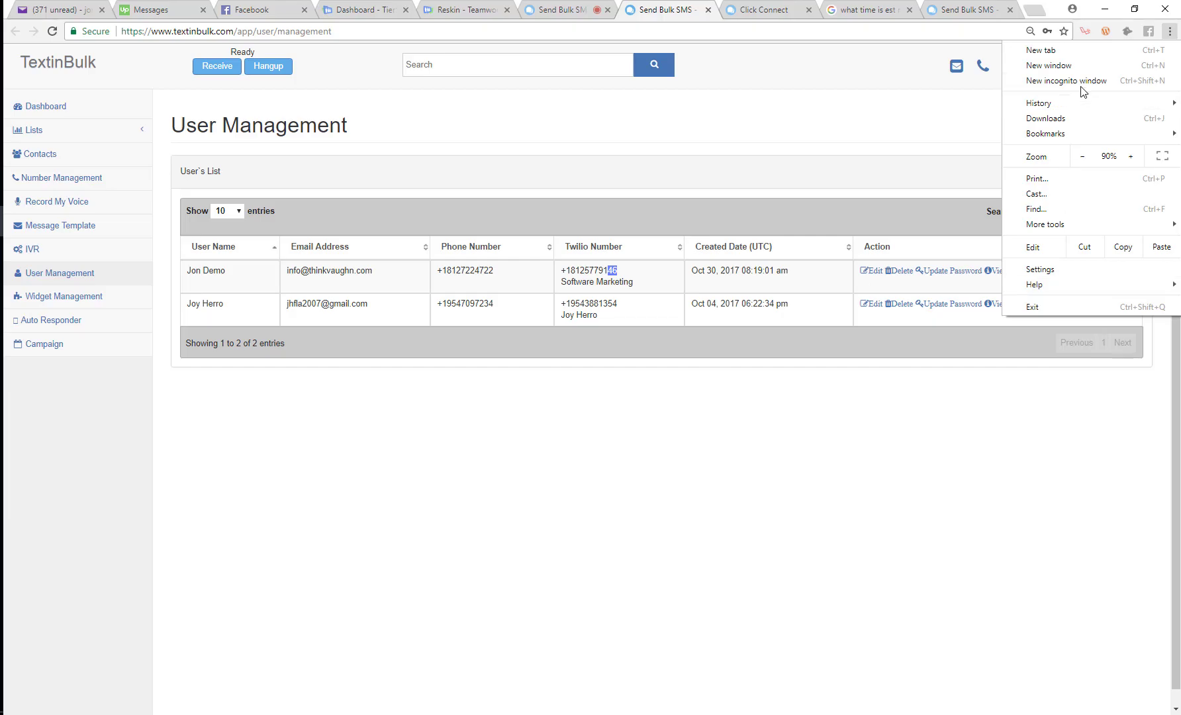
click(1059, 80)
text(textinbulk.com)
key(Return)
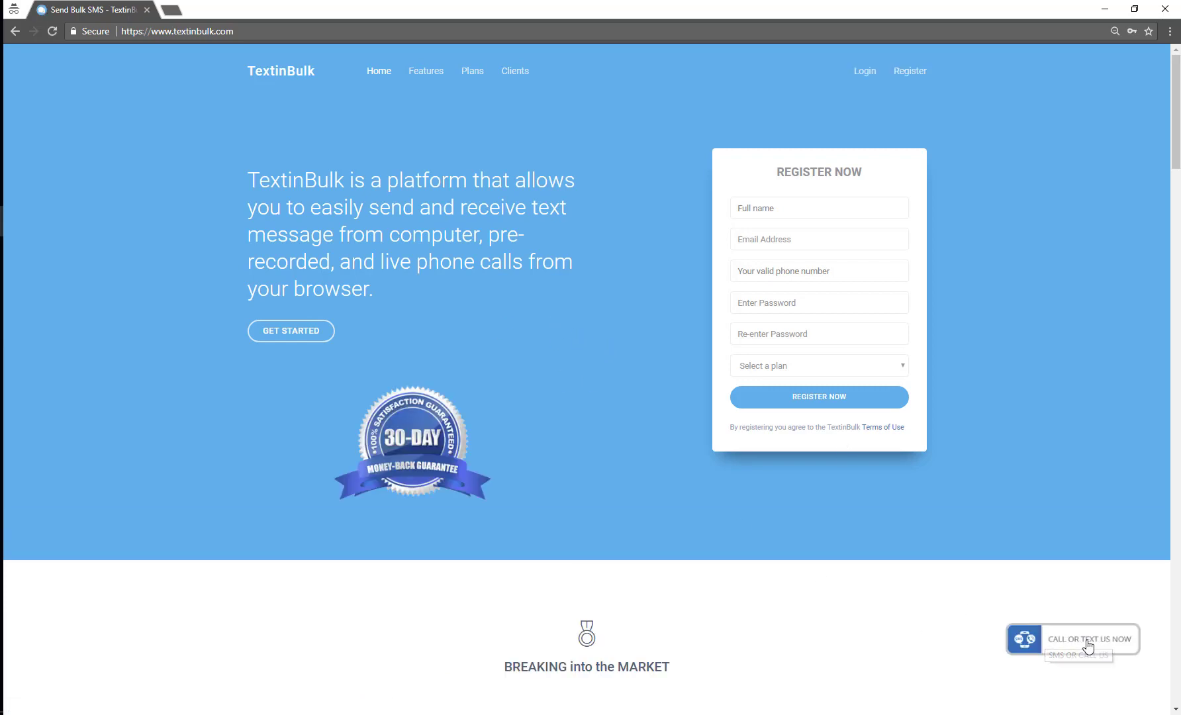
Open the CALL OR TEXT US NOW widget on the live site, then return to the Widget Builder tab
click(1057, 642)
key(alt+Tab)
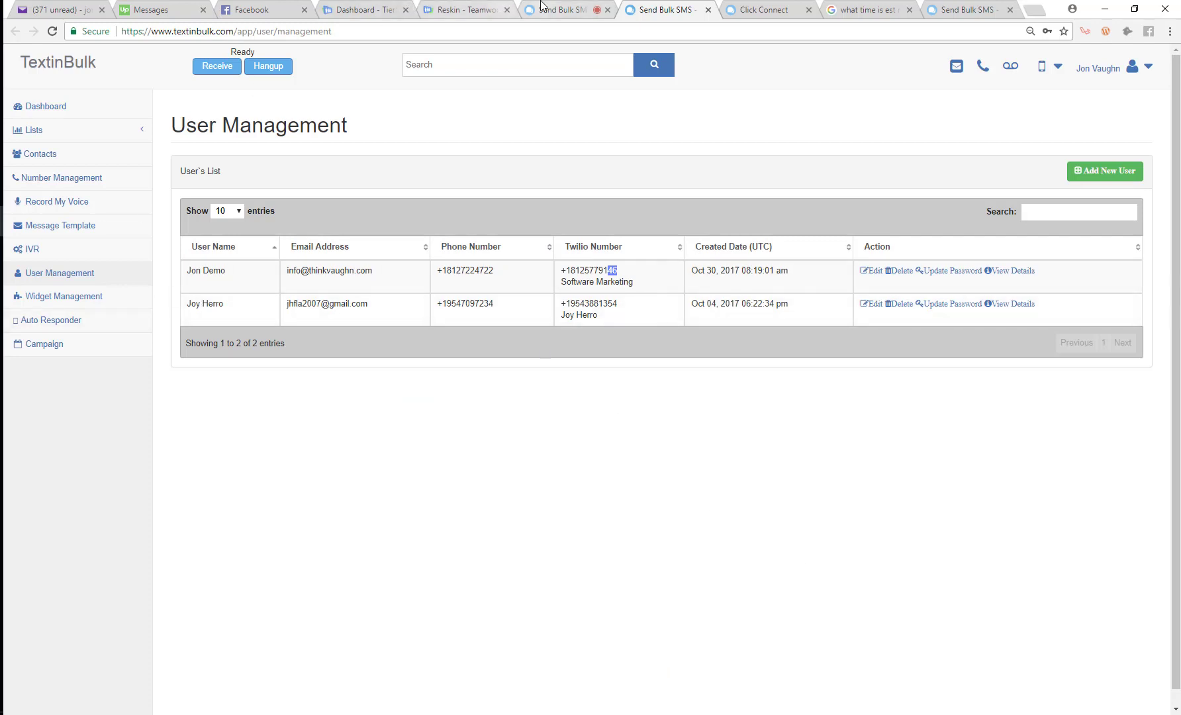
click(562, 9)
Deactivate the textinbulk.com widget in Widget Management and reload the homepage to confirm it's gone
click(506, 230)
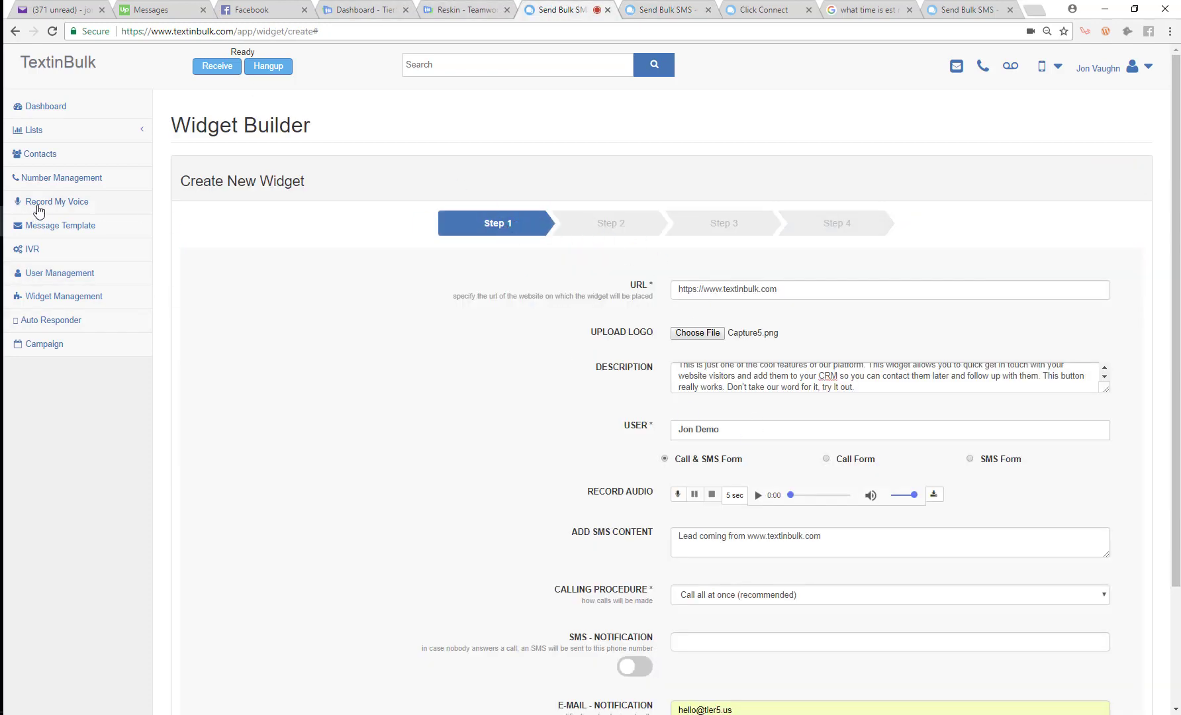
click(40, 296)
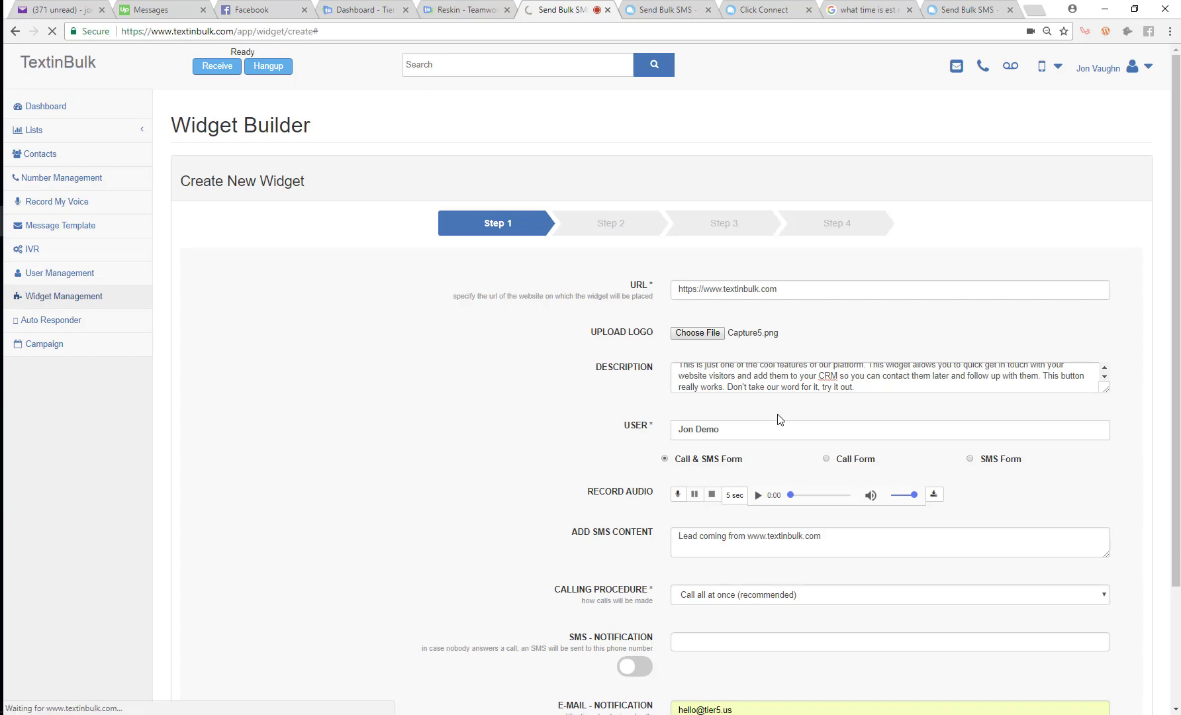
click(971, 240)
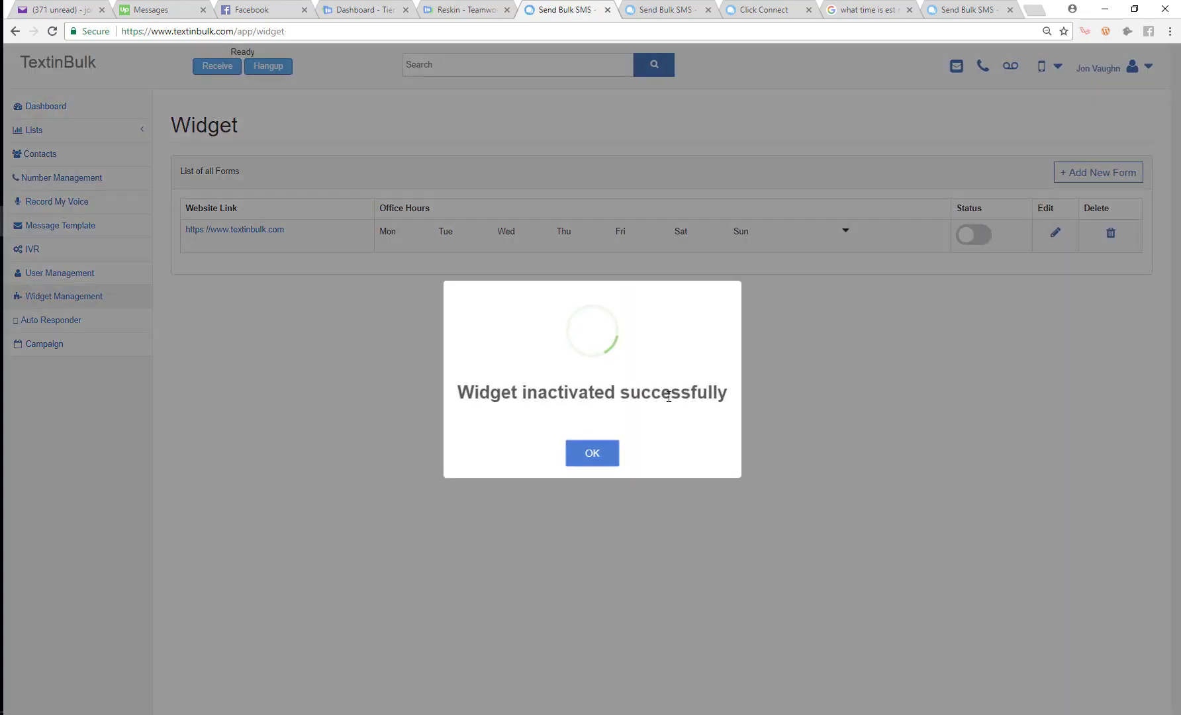
click(592, 453)
key(alt+Tab)
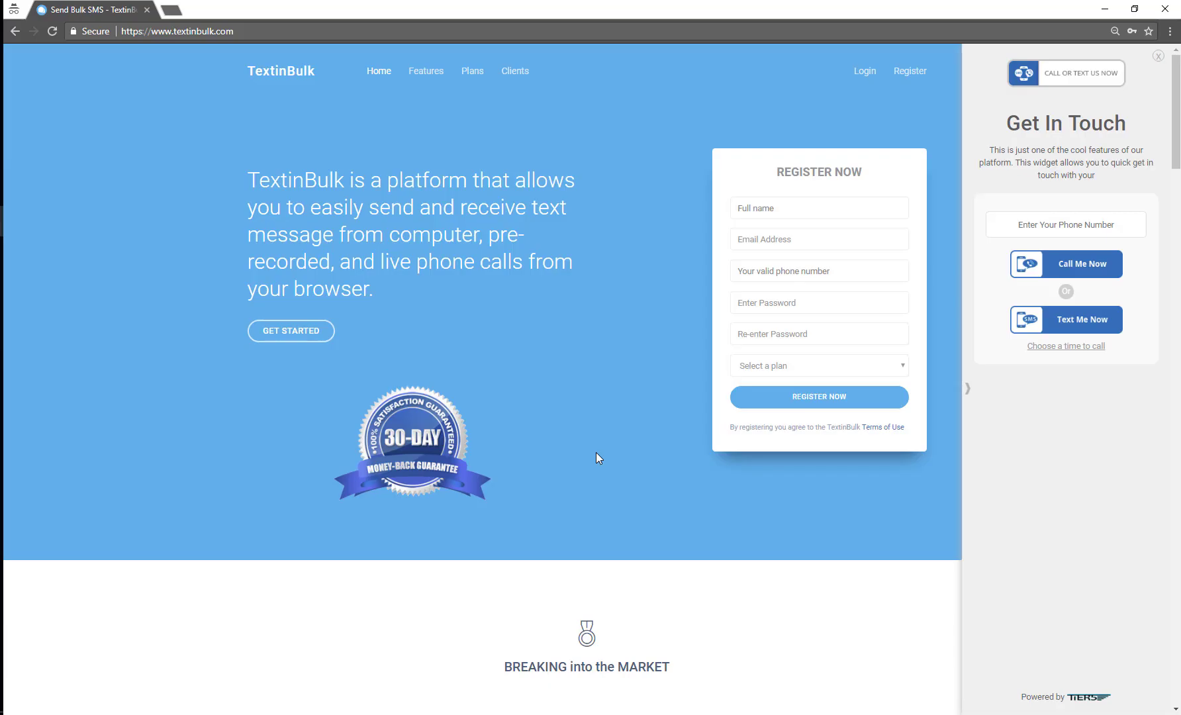
key(F5)
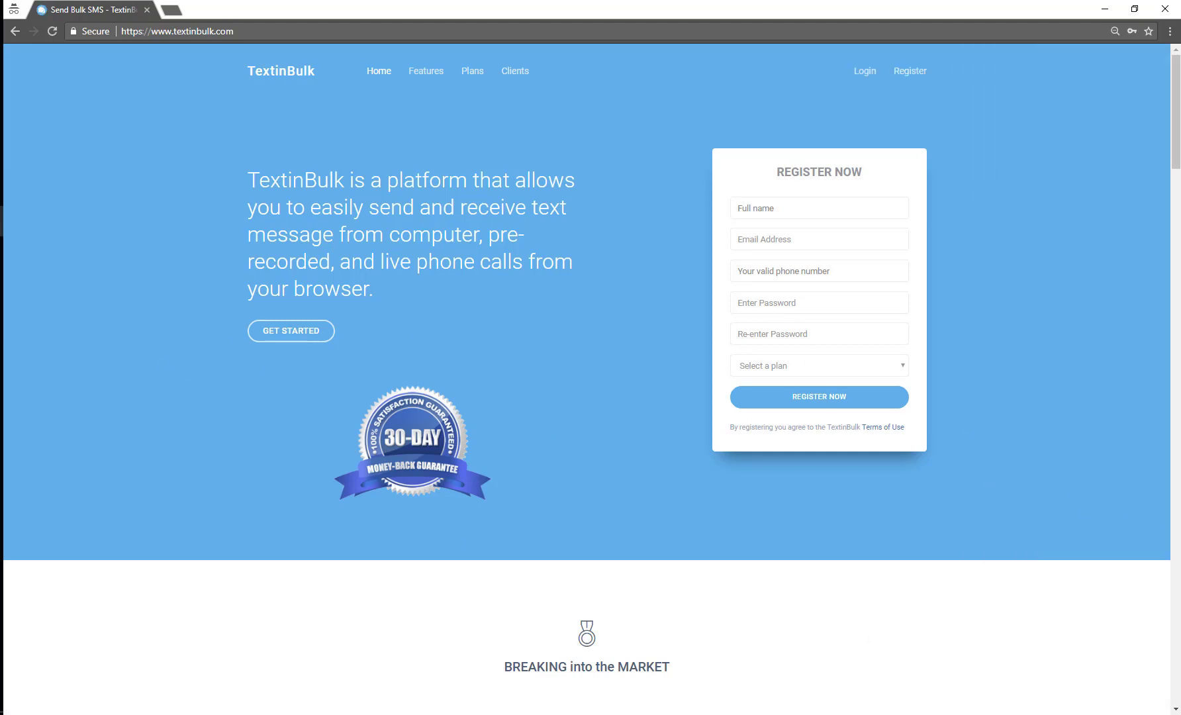
scroll(896, 513, down, 5)
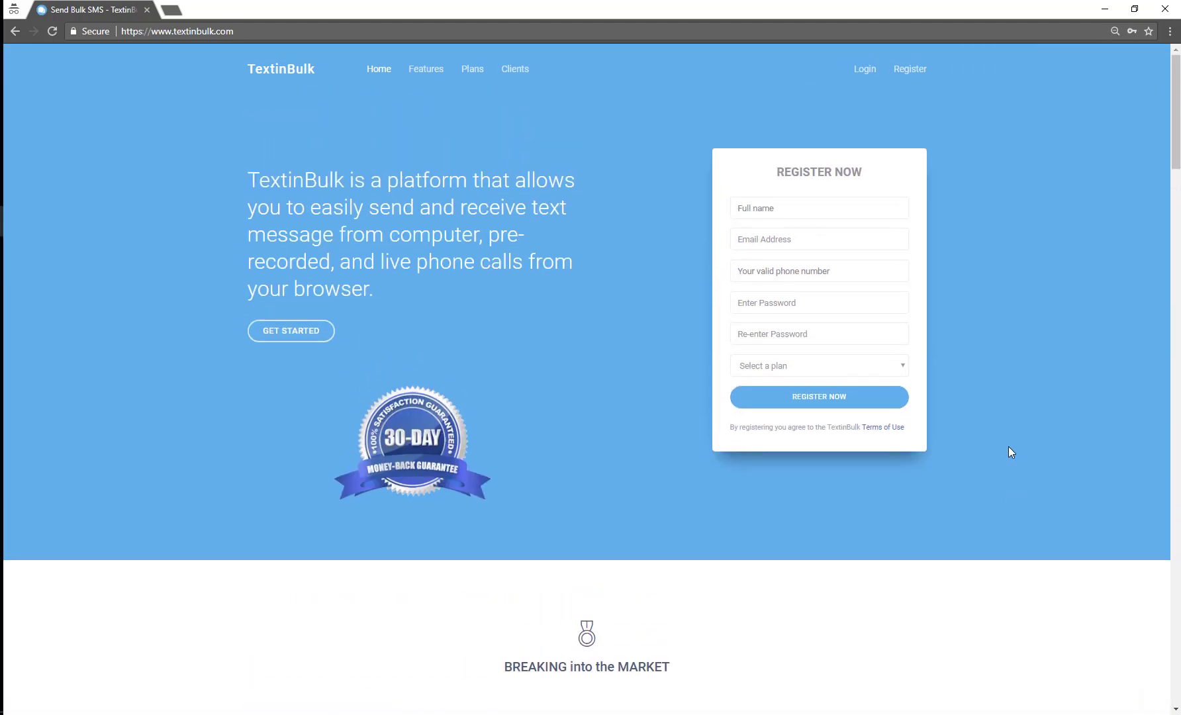
Reactivate the textinbulk.com widget and open its Get In Touch panel on the homepage
key(alt+Tab)
click(984, 237)
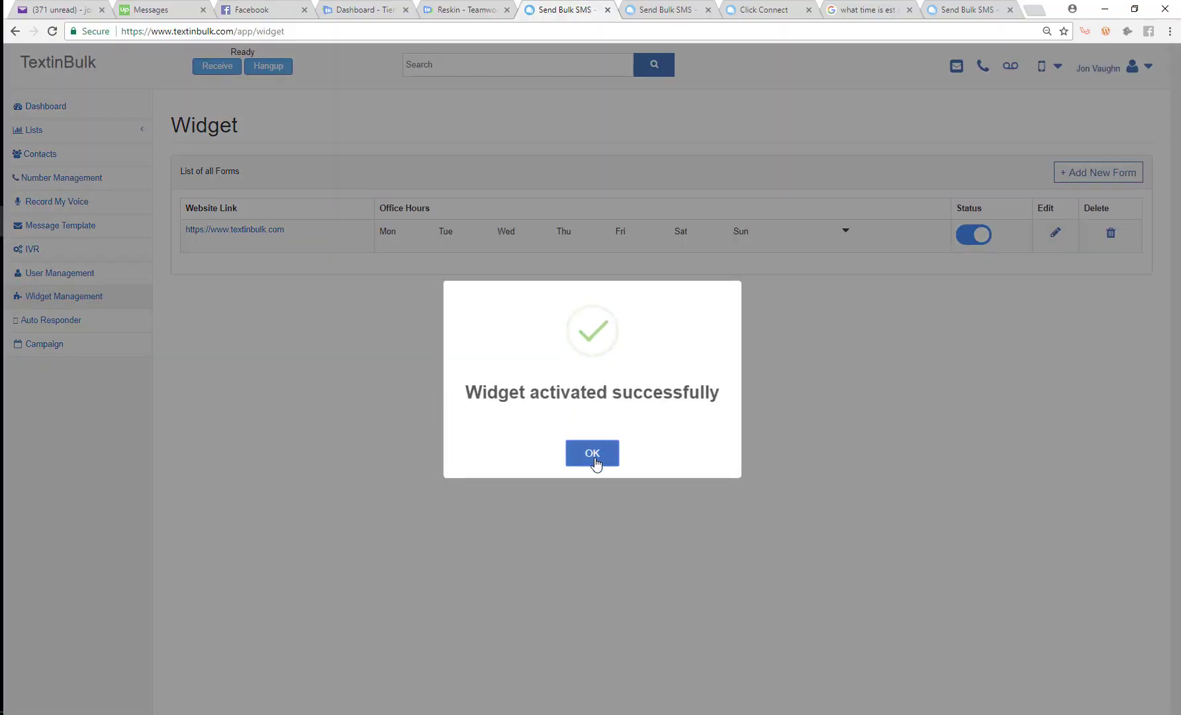
click(595, 454)
key(alt+Tab)
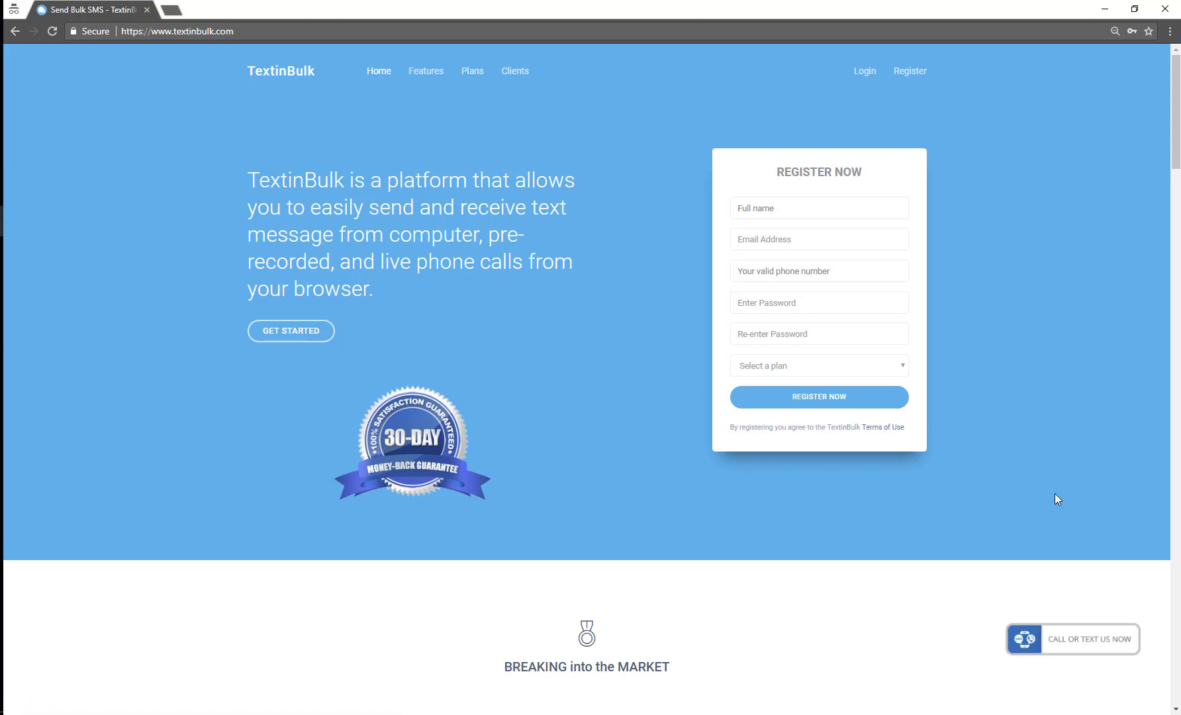
click(1046, 638)
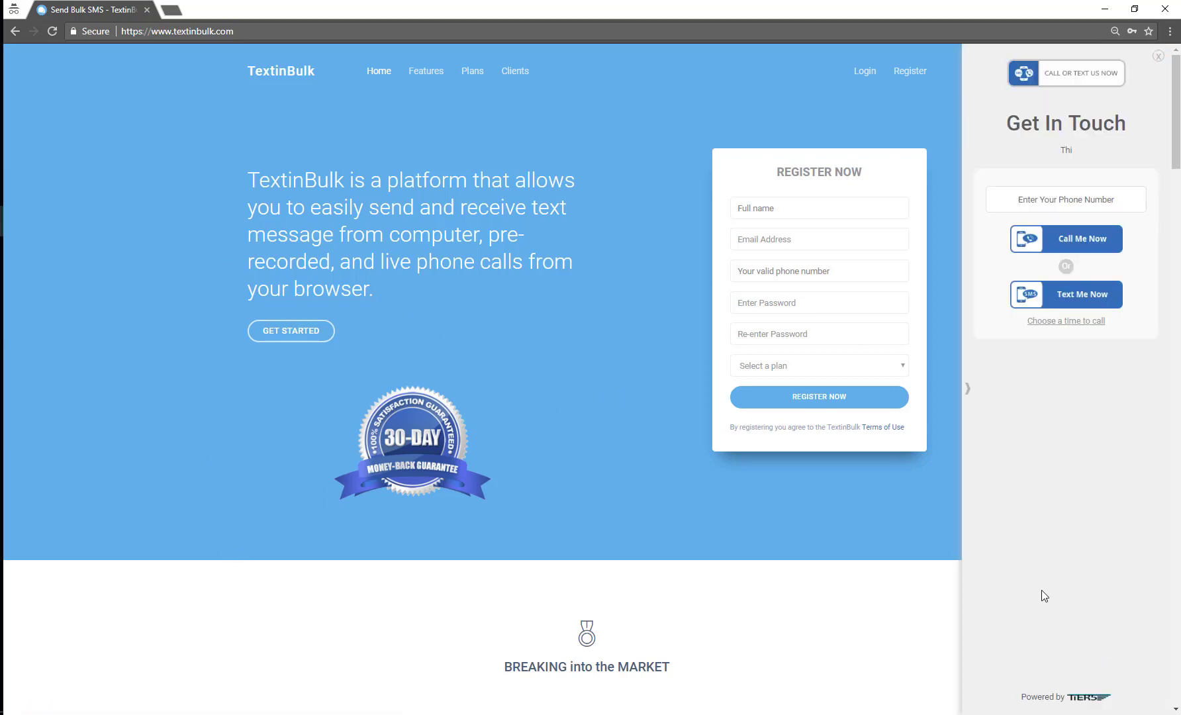
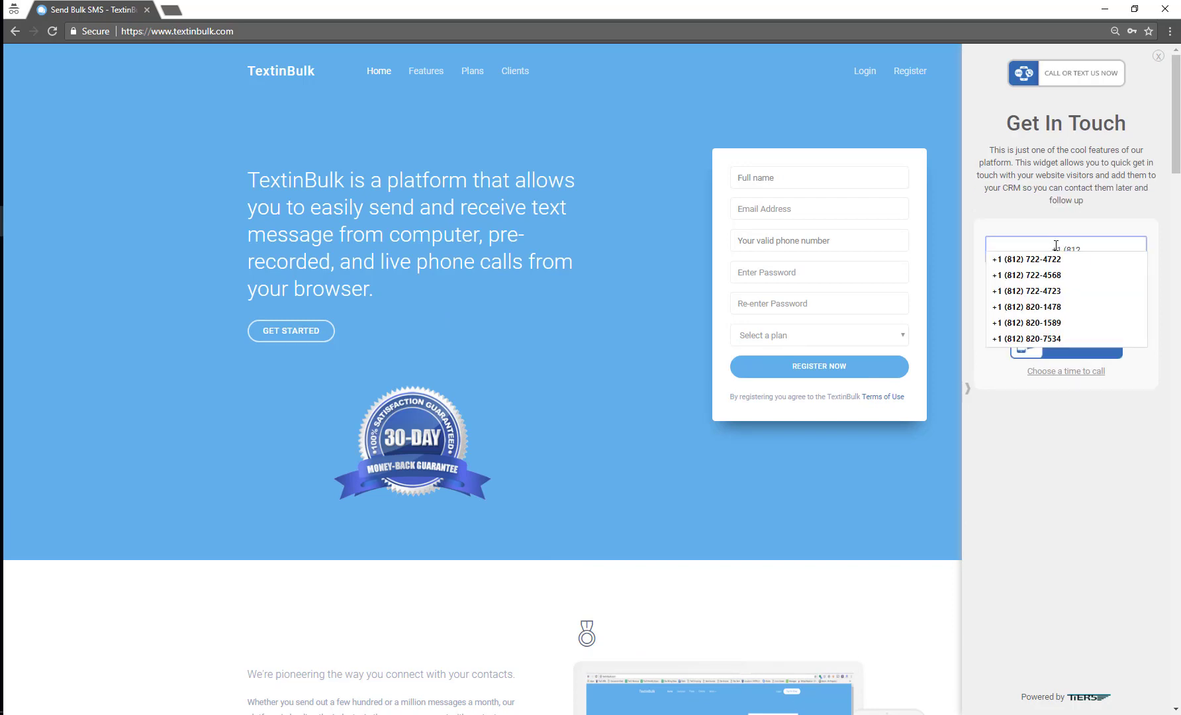
Enter a test phone number in the website widget and request an immediate Call Me Now callback
text(820-1666)
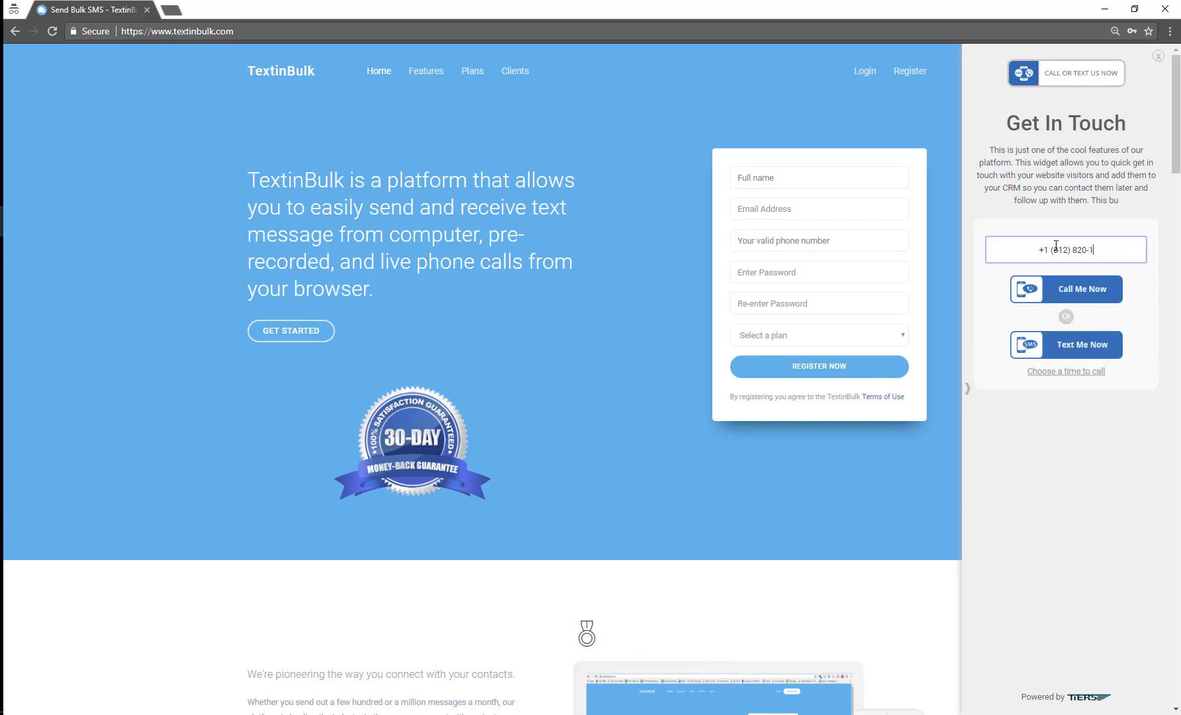
click(1065, 302)
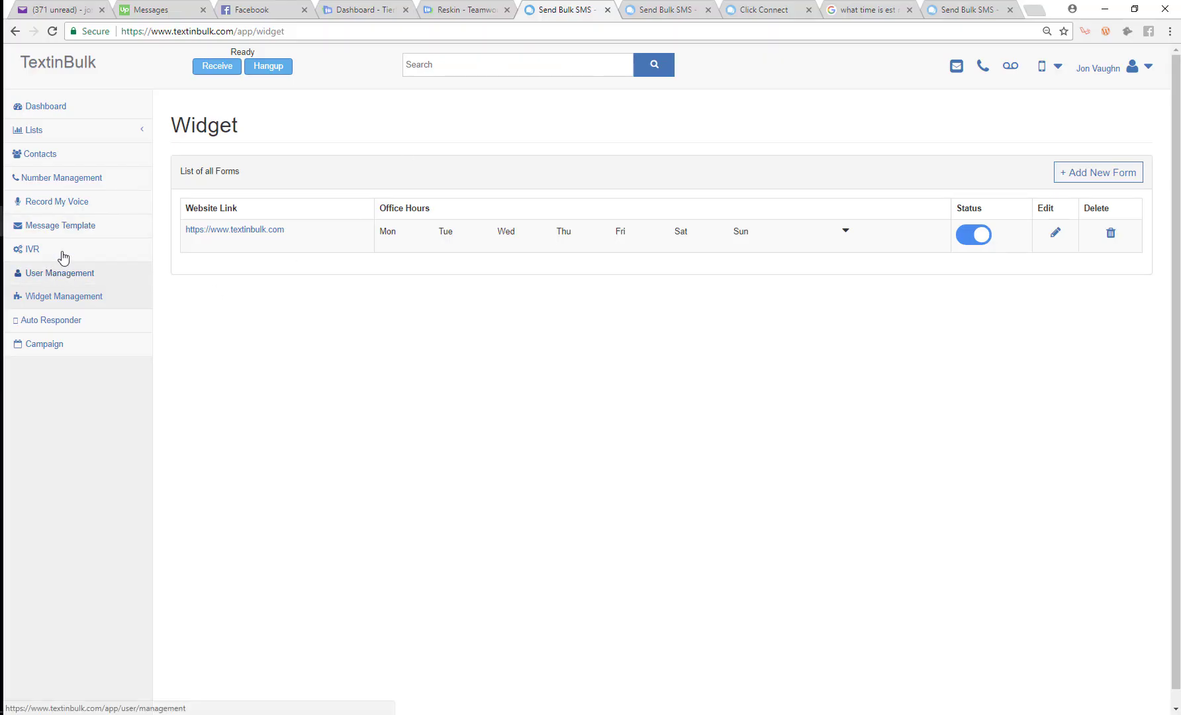
Answer the widget's incoming Skype call, press 1 on the dialpad, then hang up
click(642, 8)
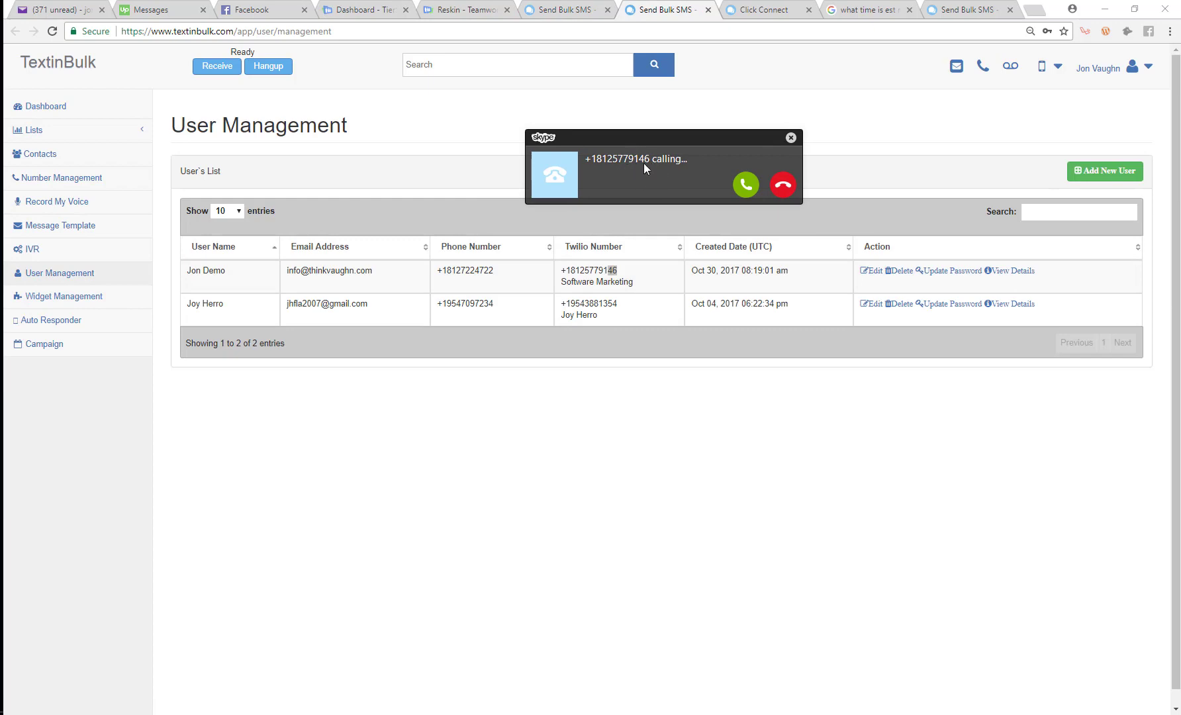
click(745, 184)
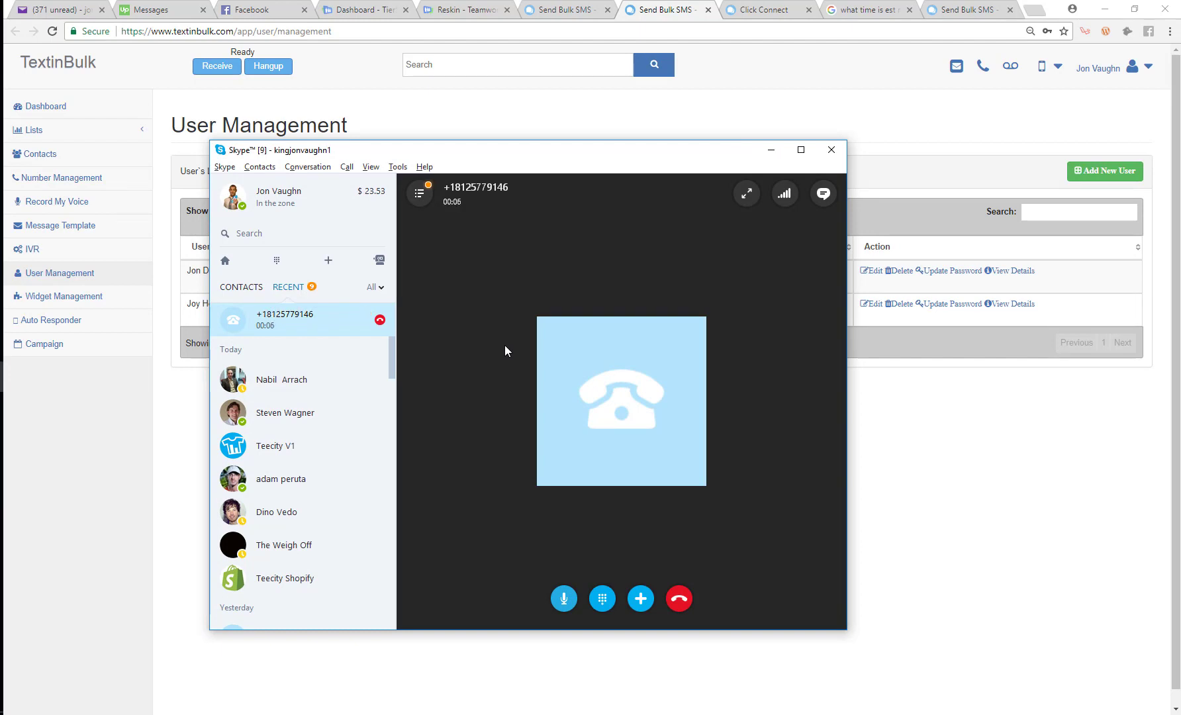
click(610, 600)
click(568, 483)
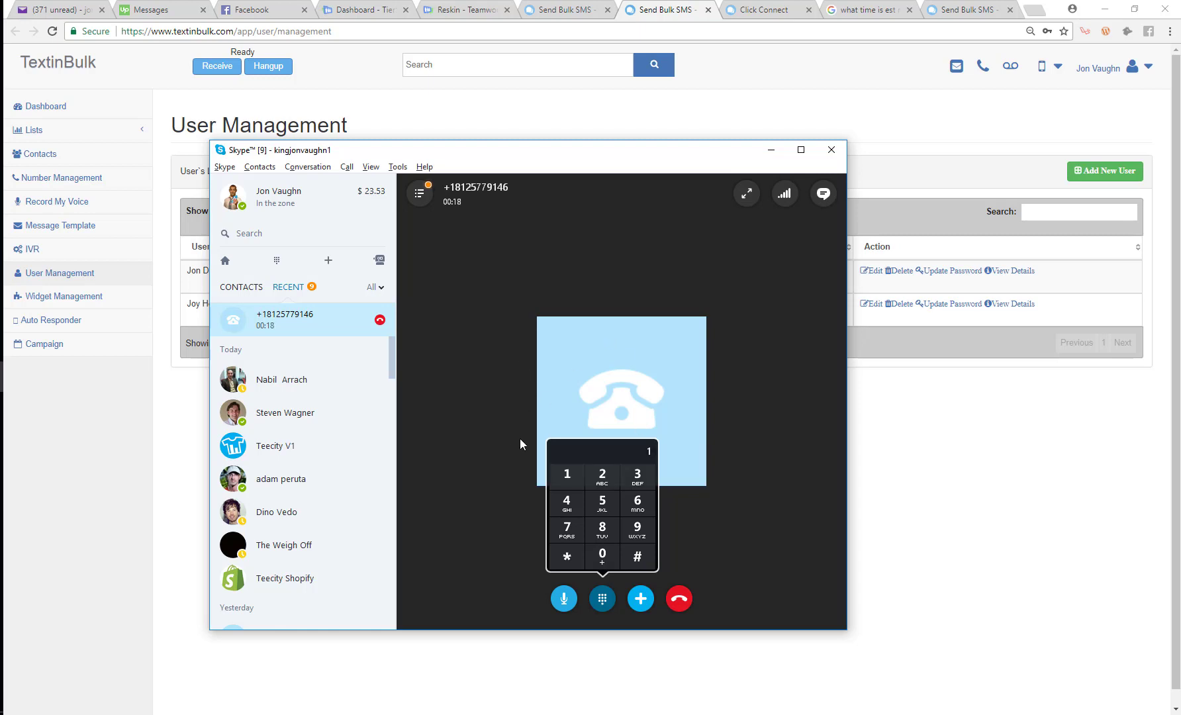
click(680, 601)
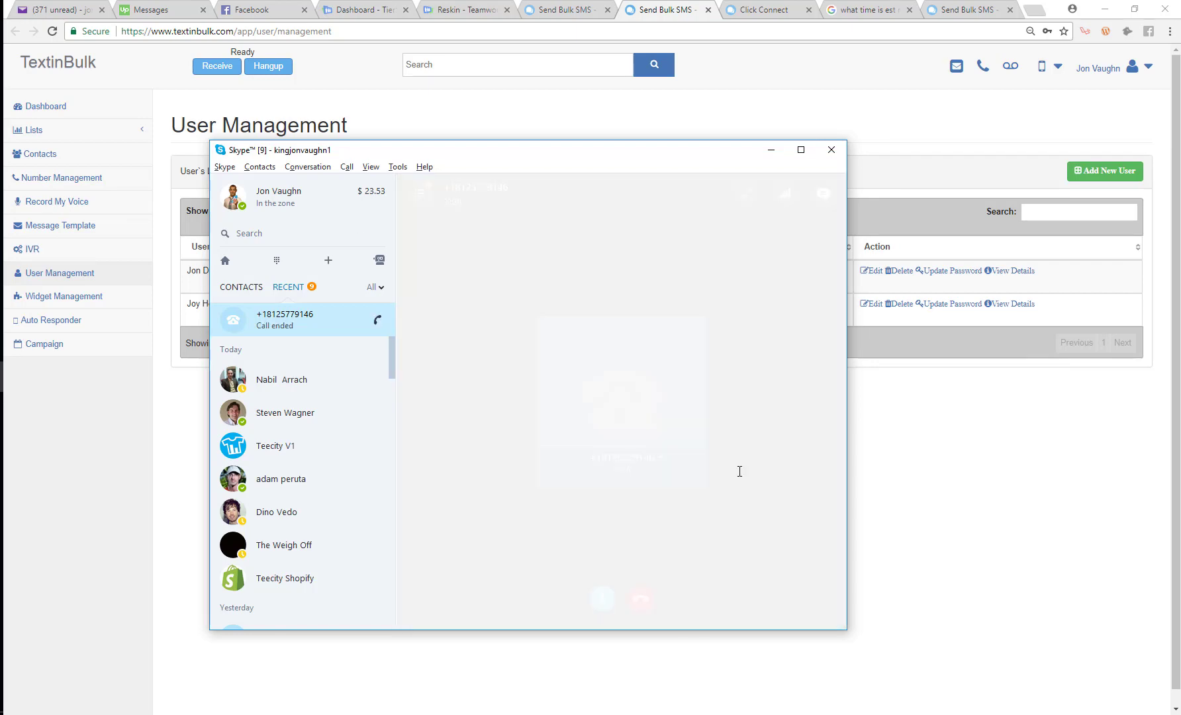
Move the Skype window aside and hide it behind the TextinBulk window
drag(538, 165, 638, 193)
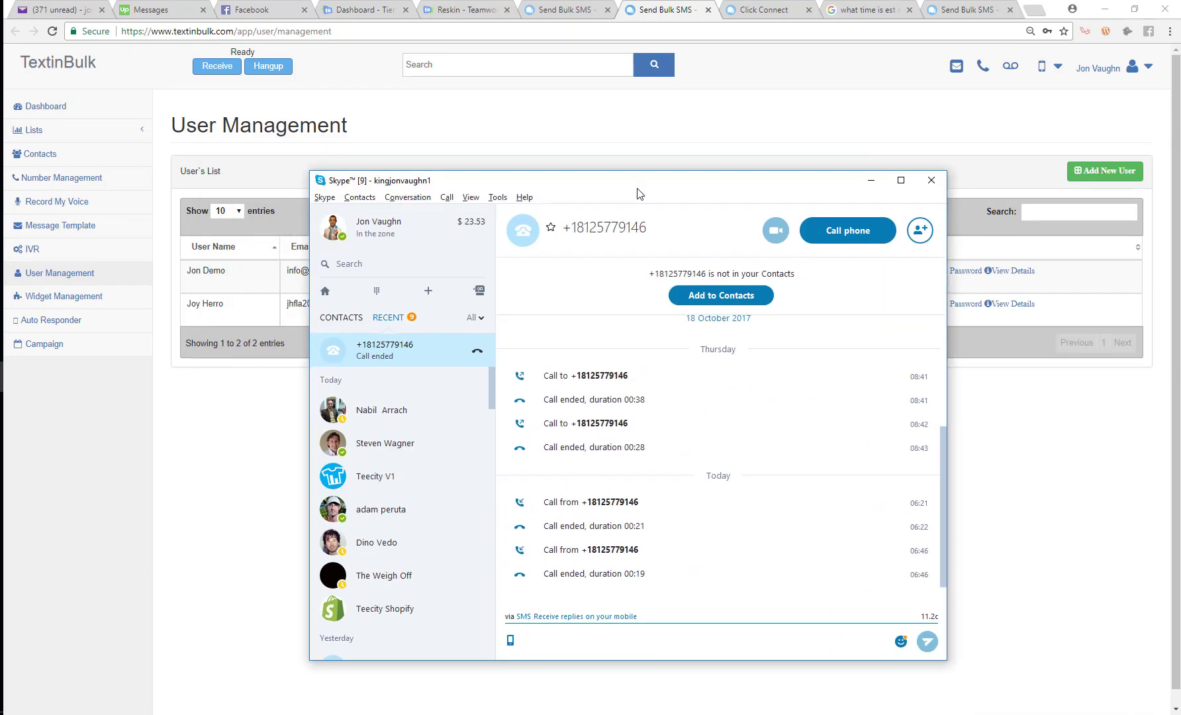
click(992, 476)
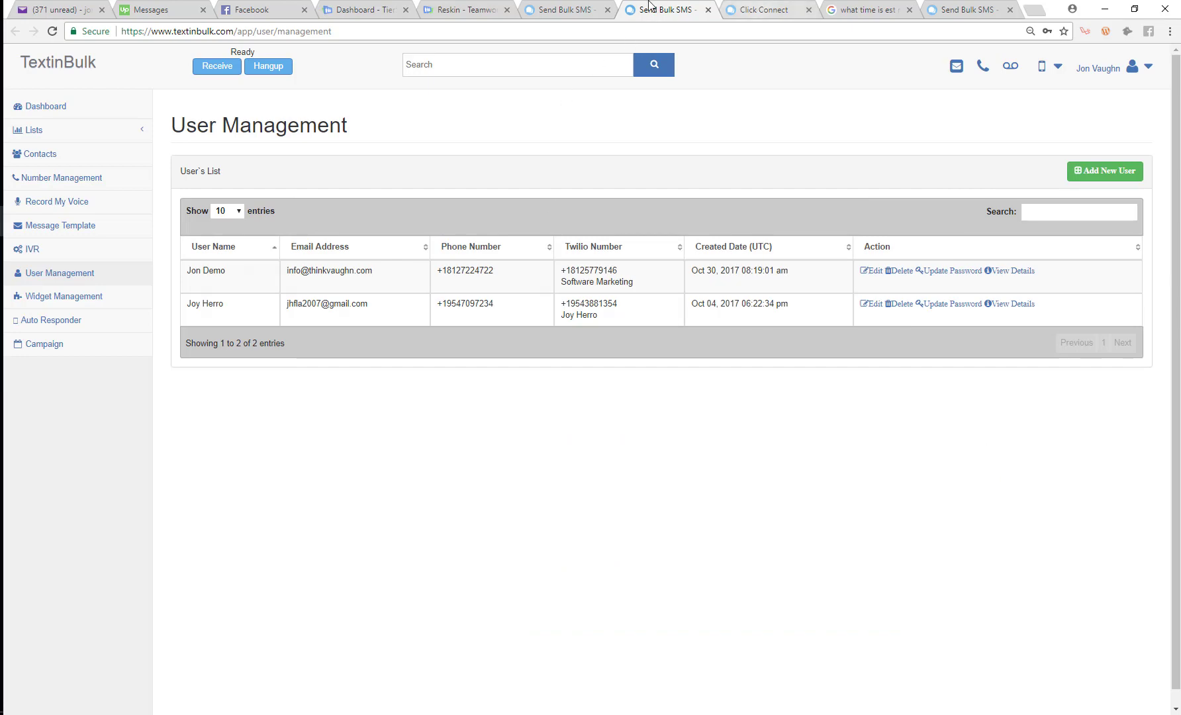
key(alt+Tab)
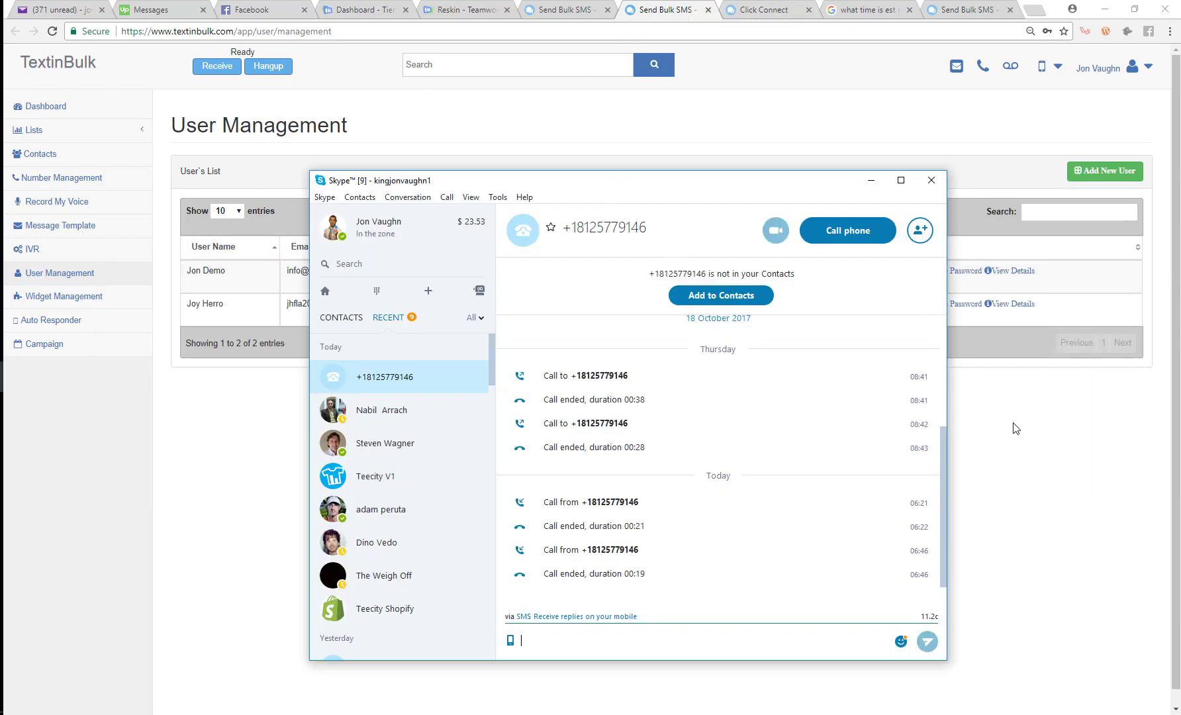
key(alt+Tab)
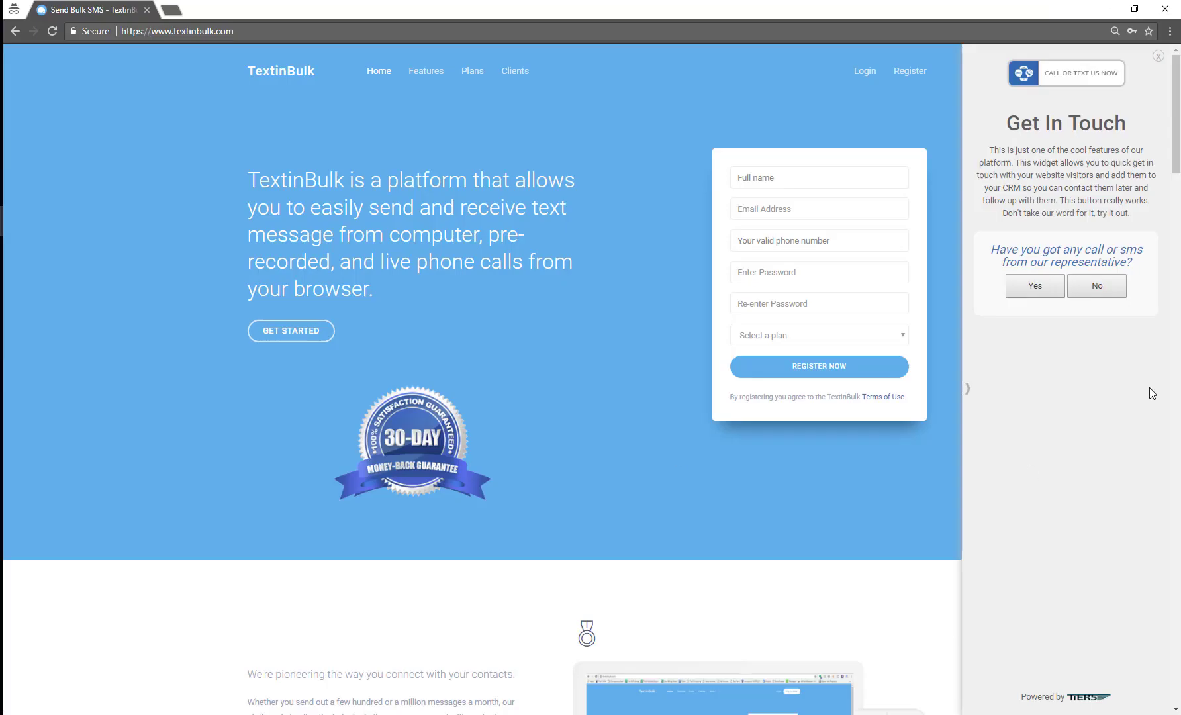
Reopen Get In Touch in the incognito window and request a text to a test number via Text Me Now
click(73, 278)
click(1093, 294)
click(969, 391)
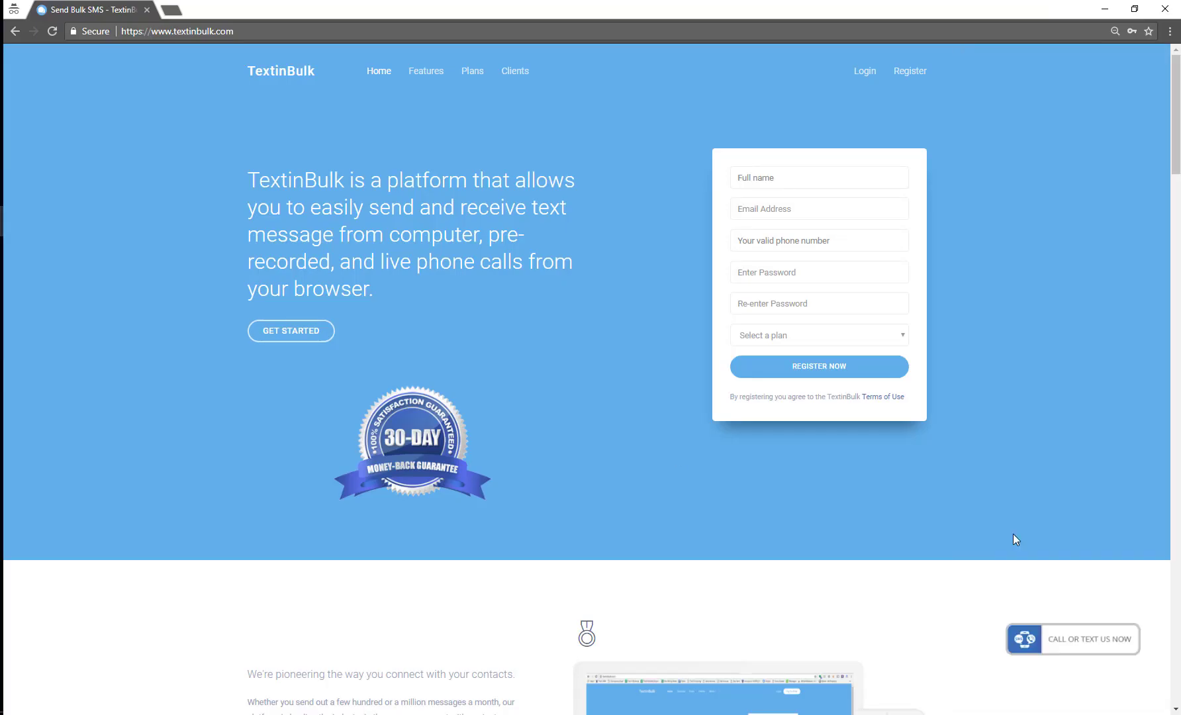
click(1048, 643)
click(1087, 196)
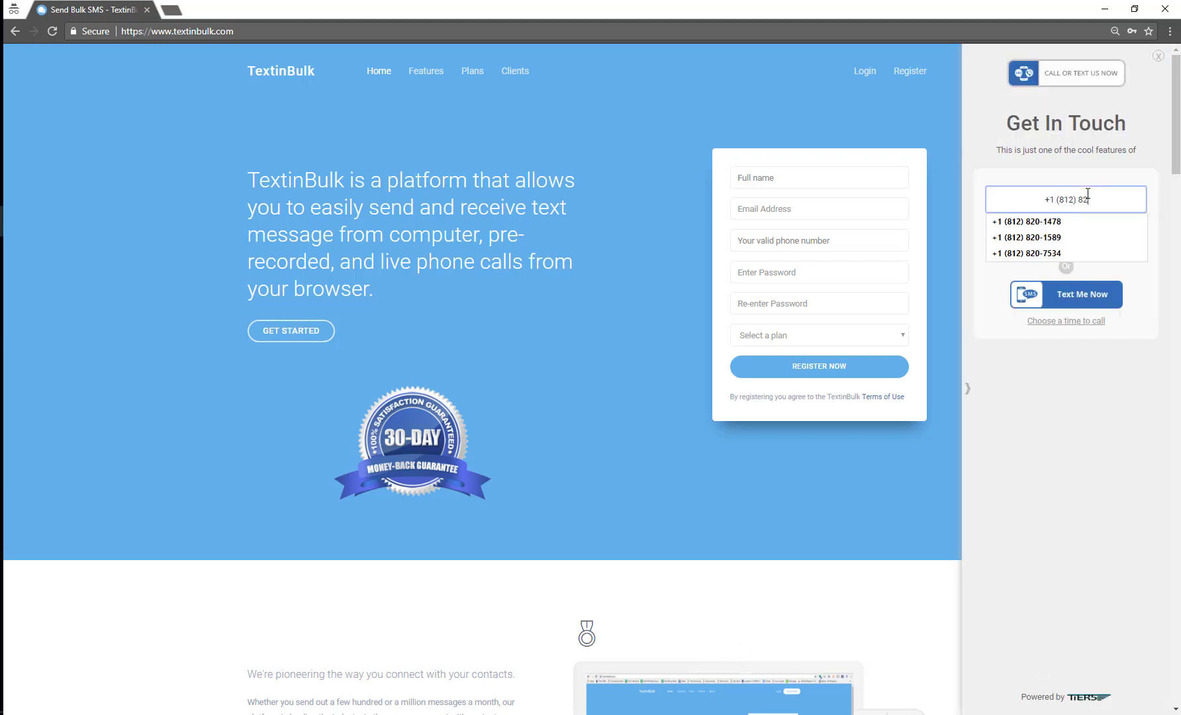
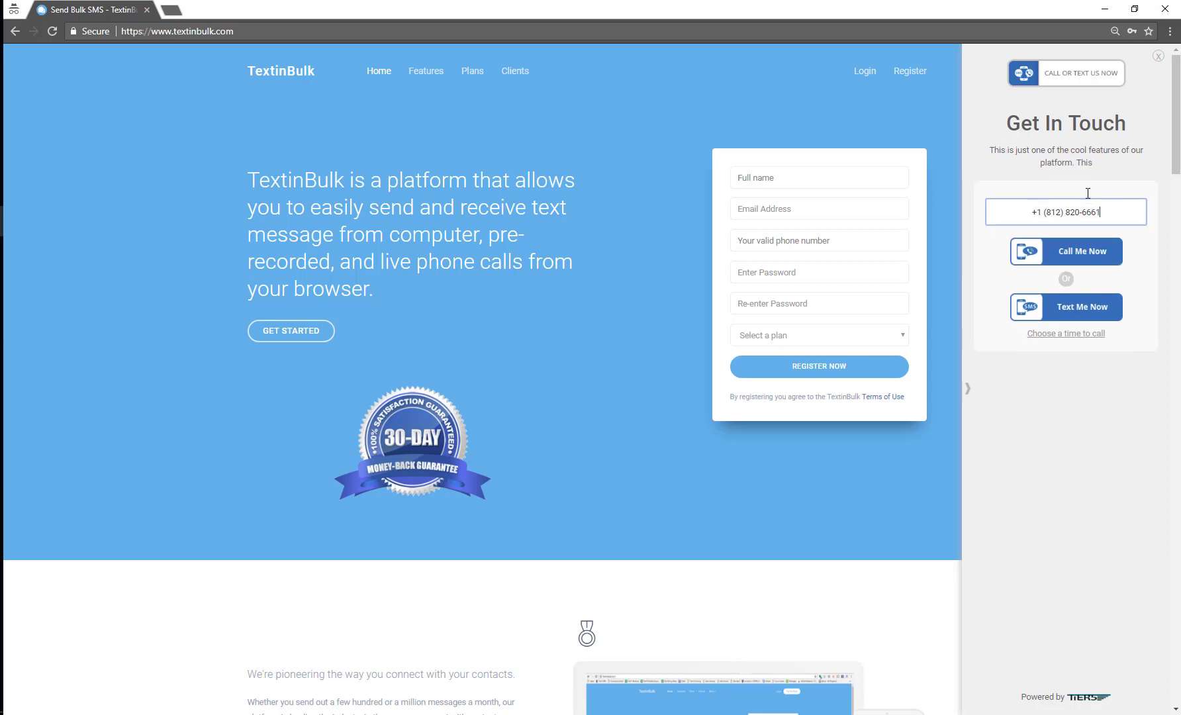
click(1077, 316)
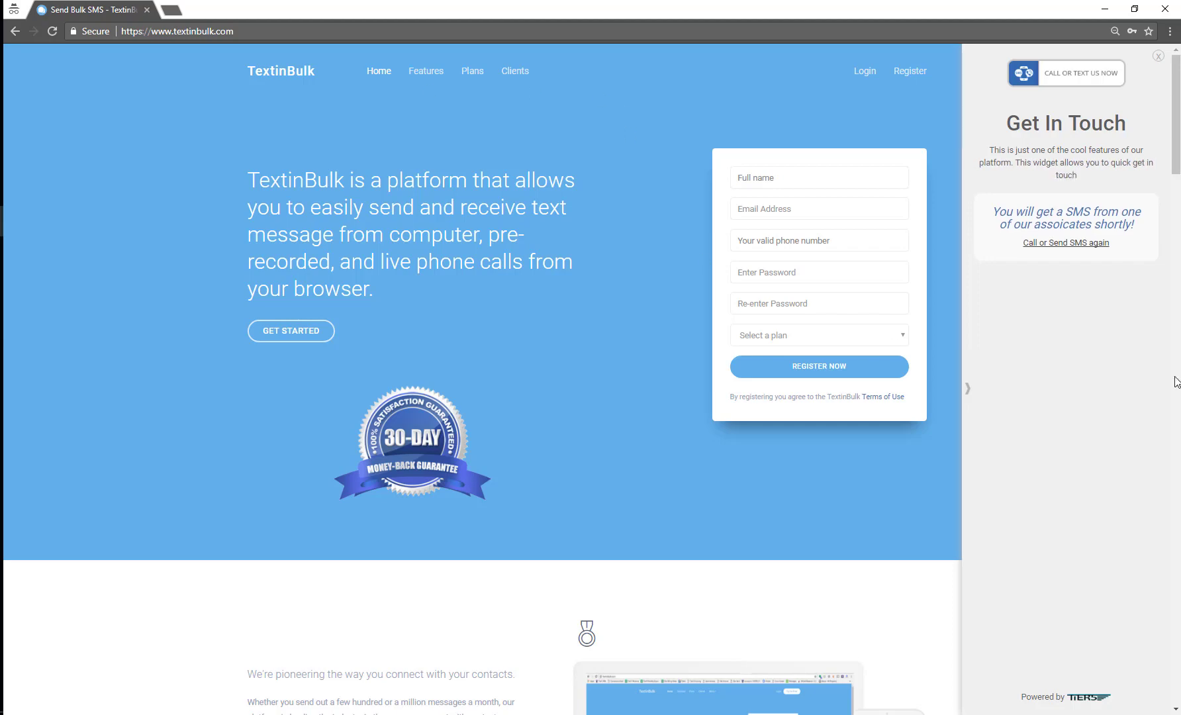
click(1104, 9)
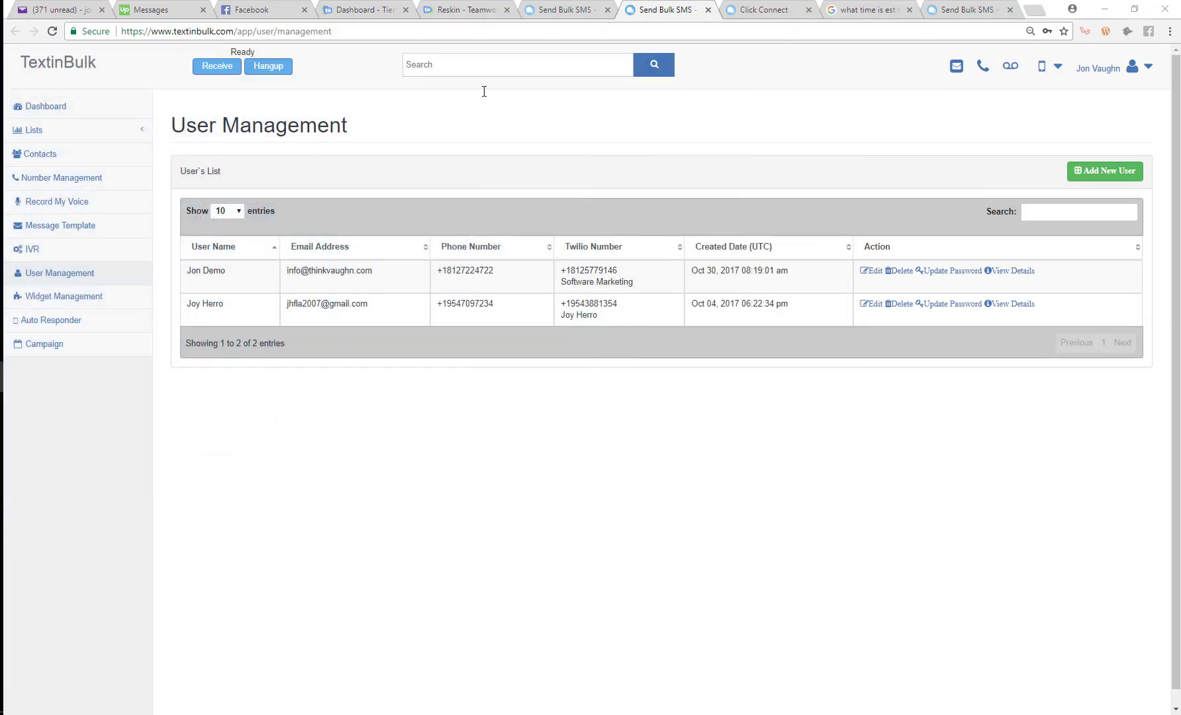
click(961, 72)
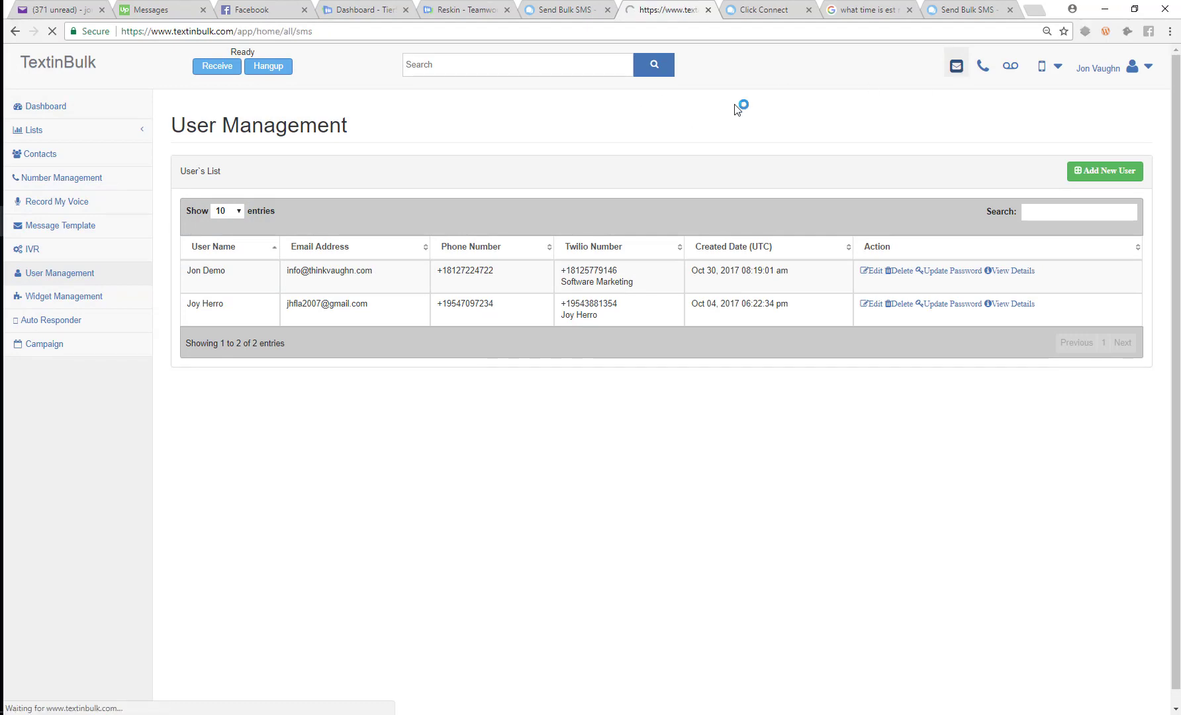
click(397, 347)
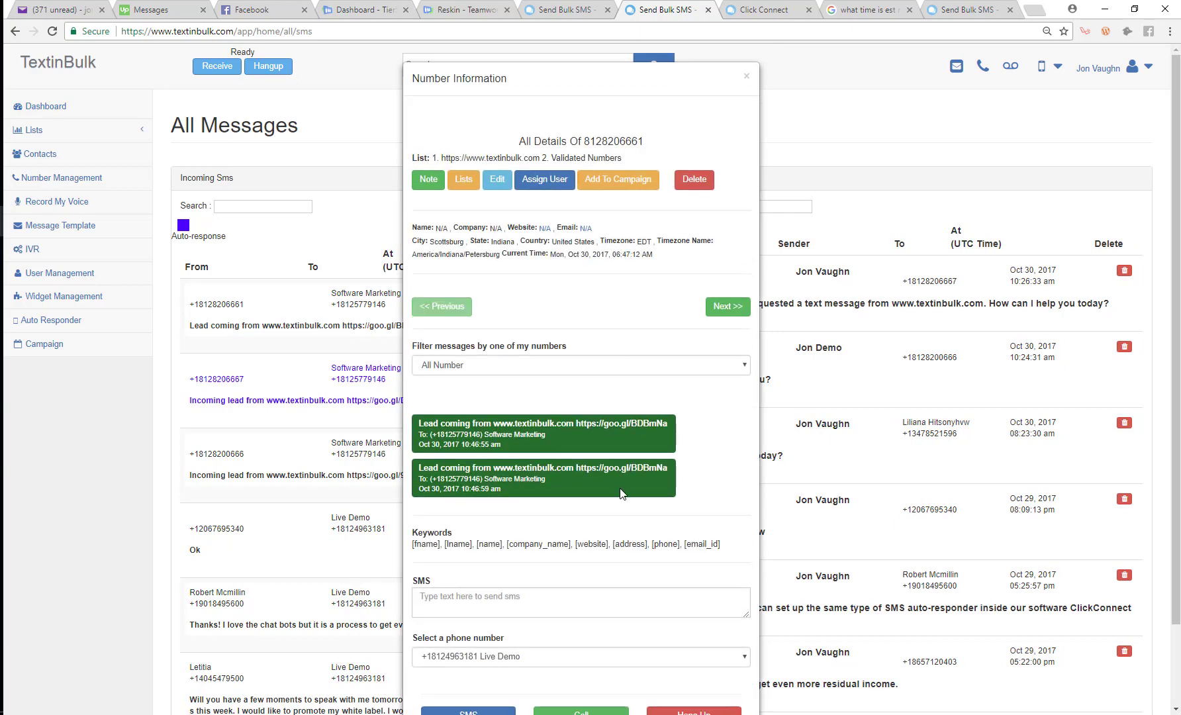
drag(671, 471, 554, 471)
key(ctrl+c)
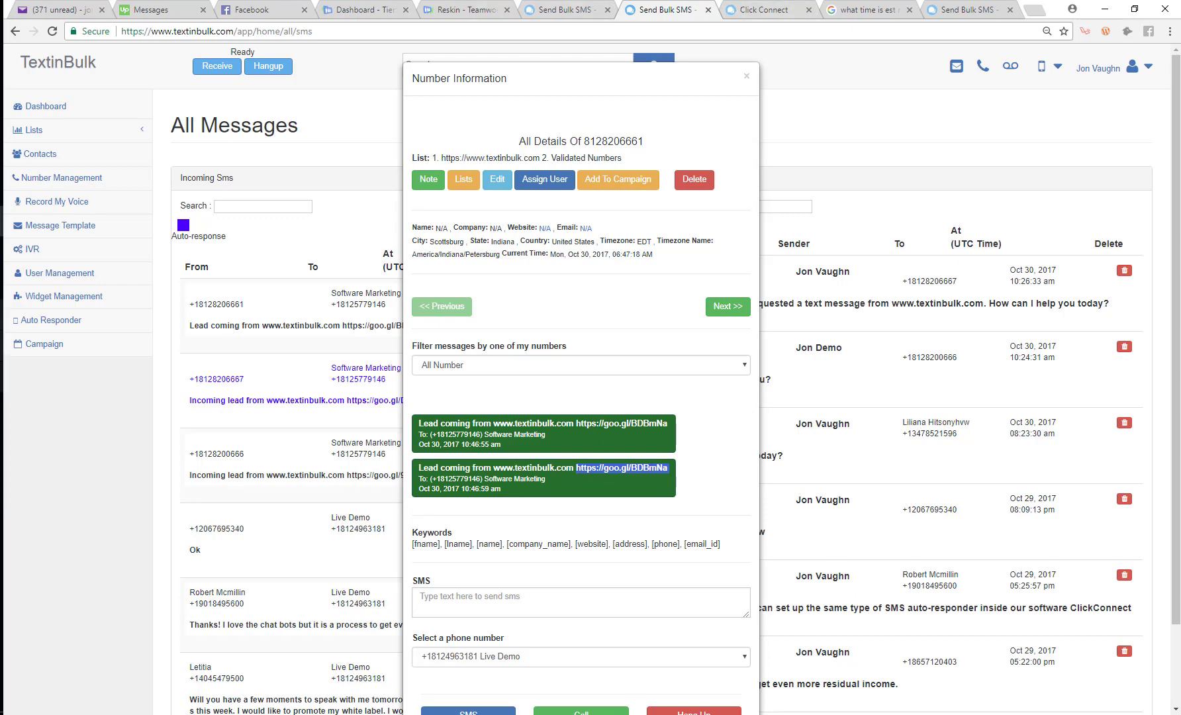
Open the copied short link in a new incognito tab and fill the login email from saved entries
click(73, 271)
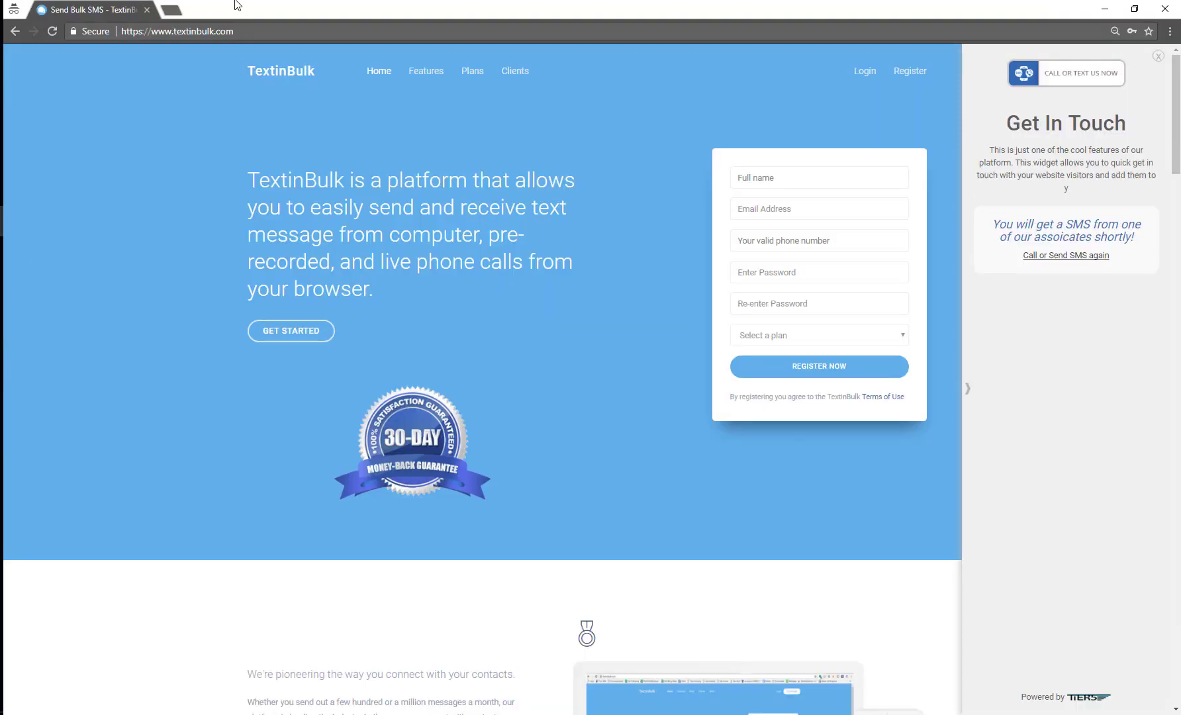
click(171, 12)
key(ctrl+v)
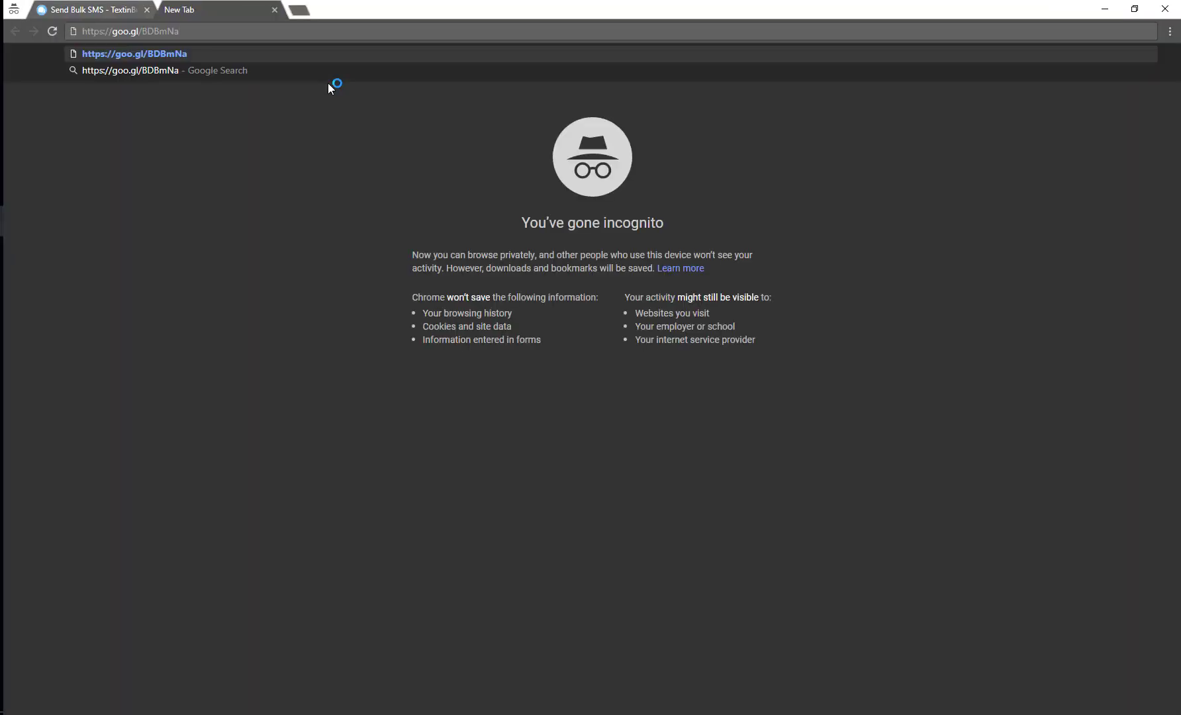
key(Return)
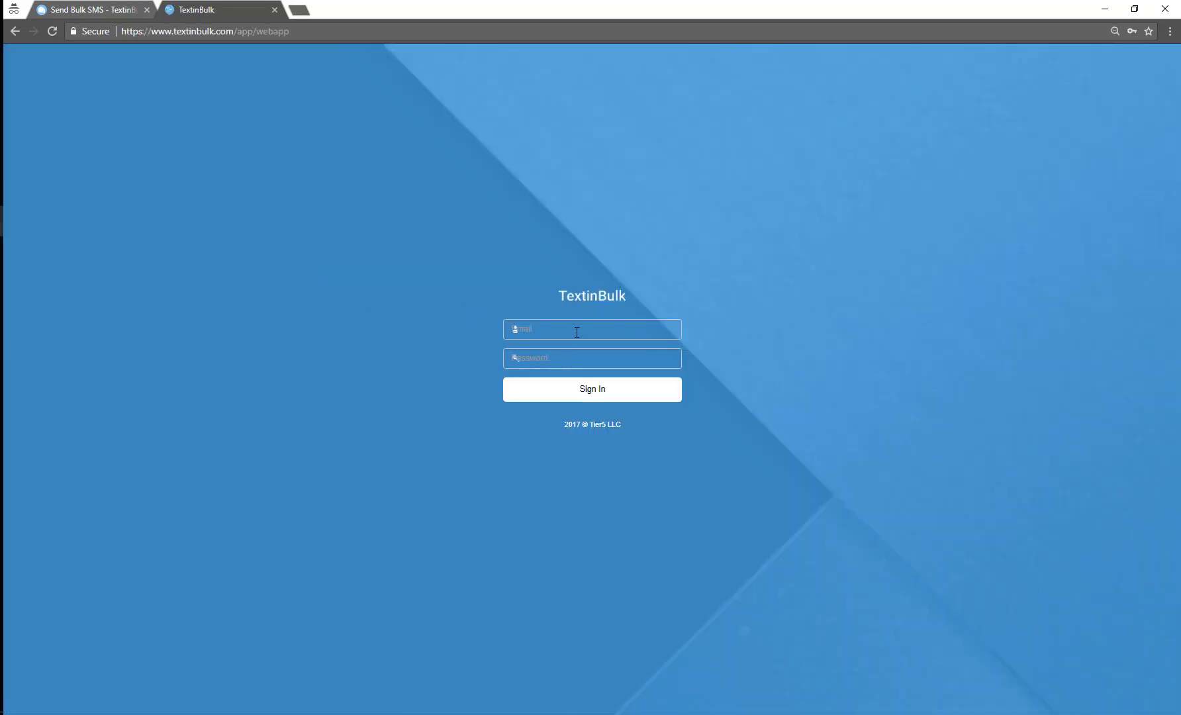
click(575, 329)
click(575, 329)
Show the lead's chat page in a phone-sized developer-tools view with a shorter tools panel
key(ctrl+shift+i)
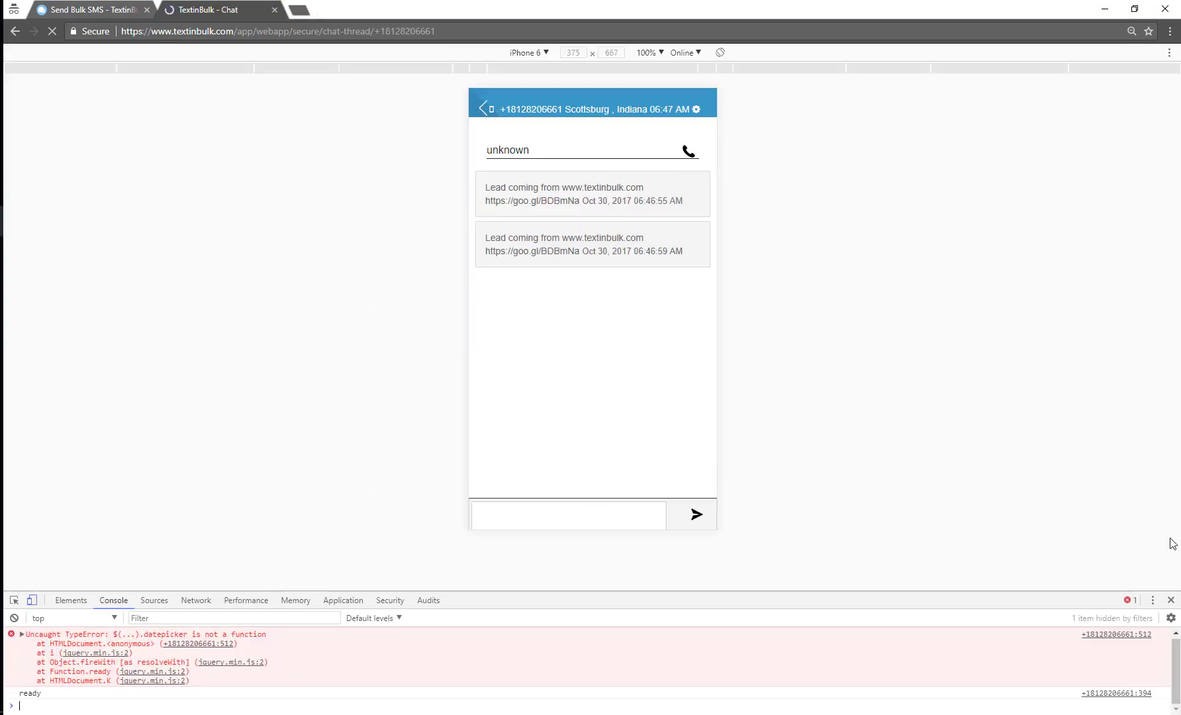
click(1170, 600)
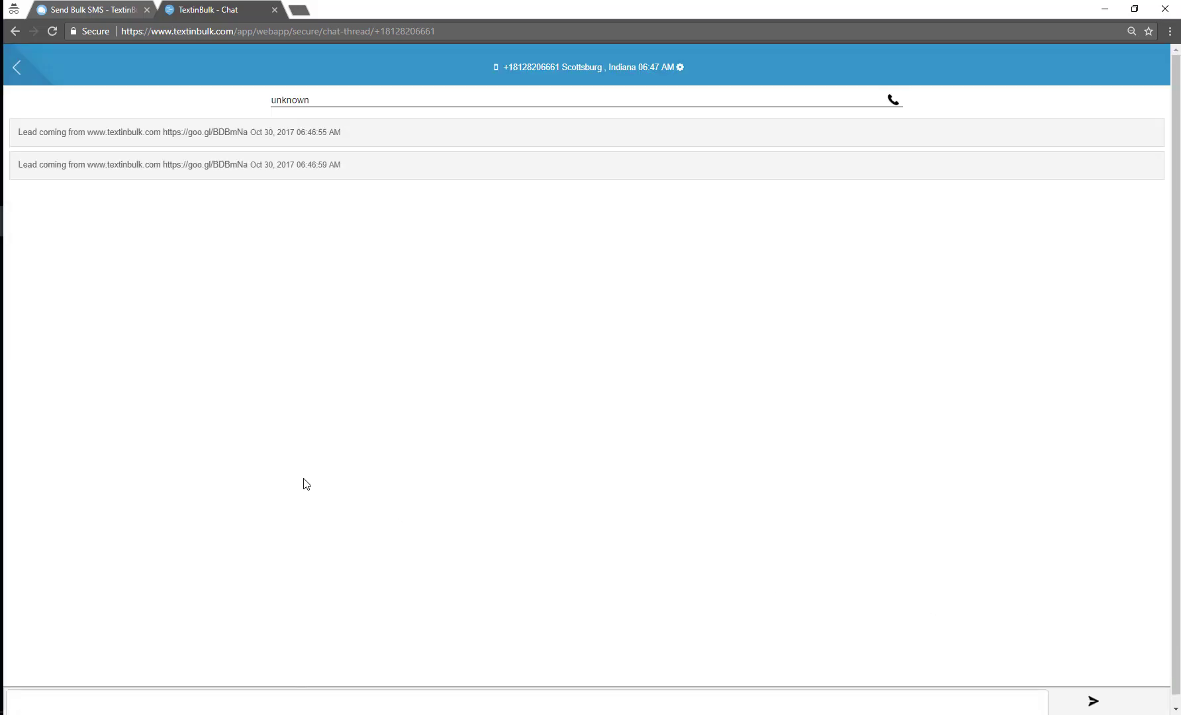
key(ctrl+shift+i)
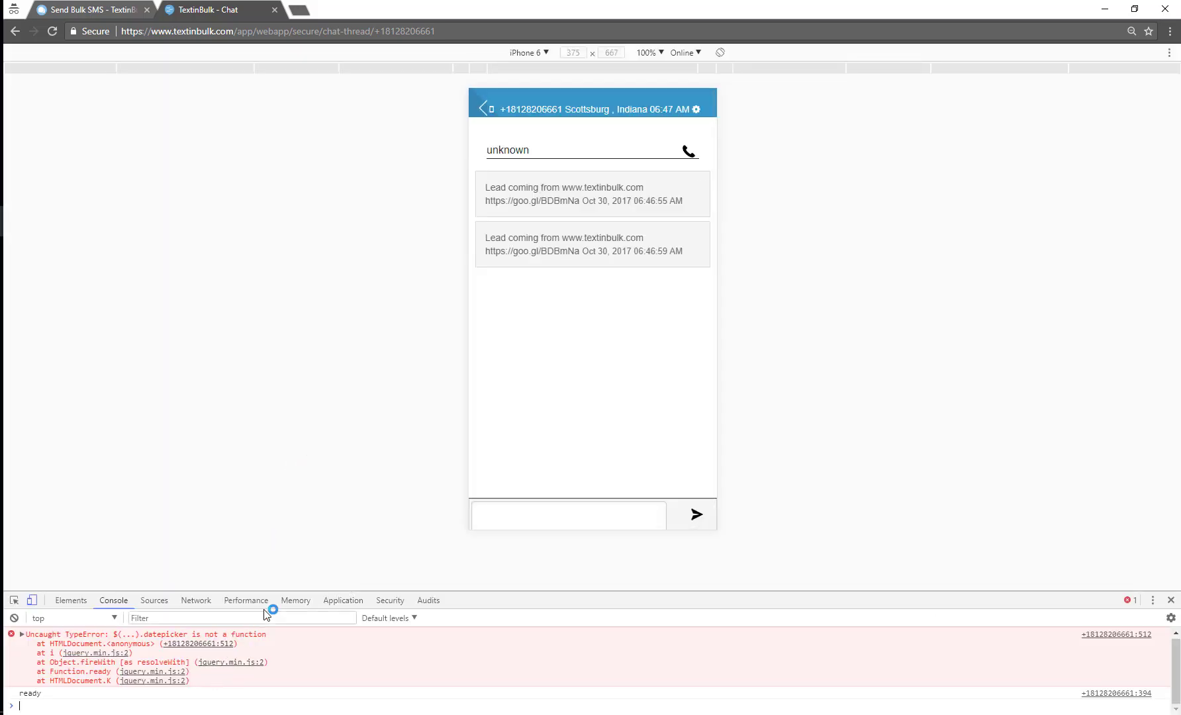
drag(274, 591, 275, 667)
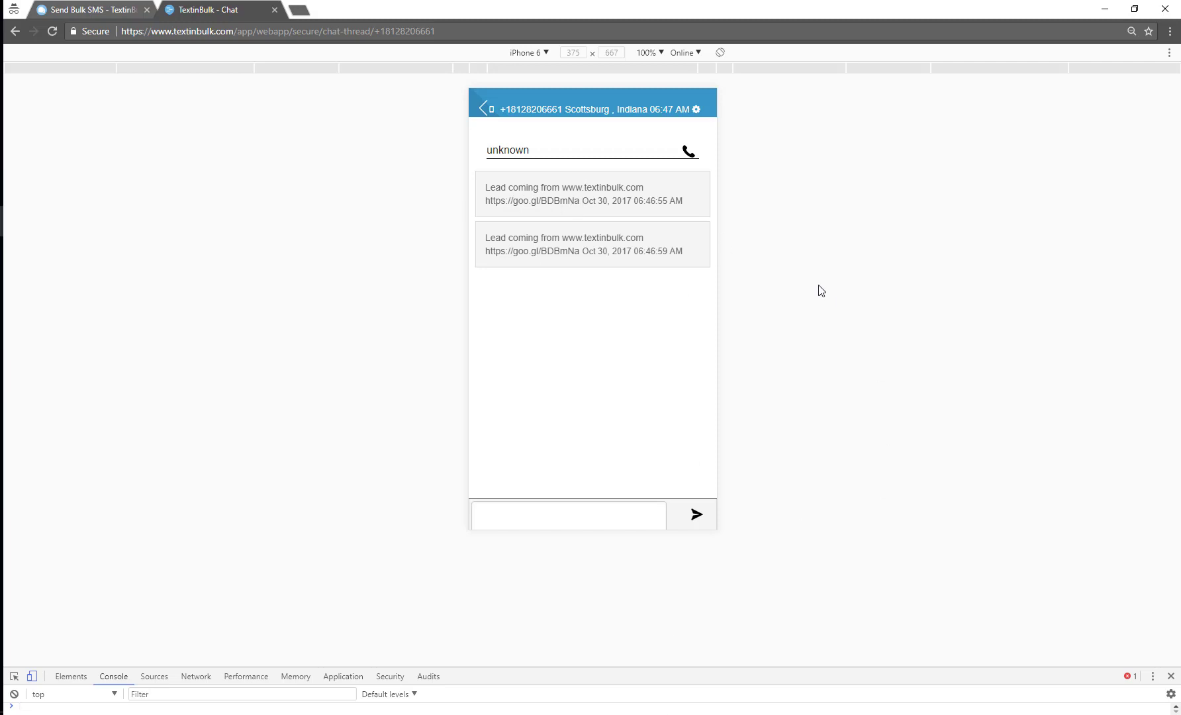
Send the lead the reply "Hey how are you?"
click(583, 517)
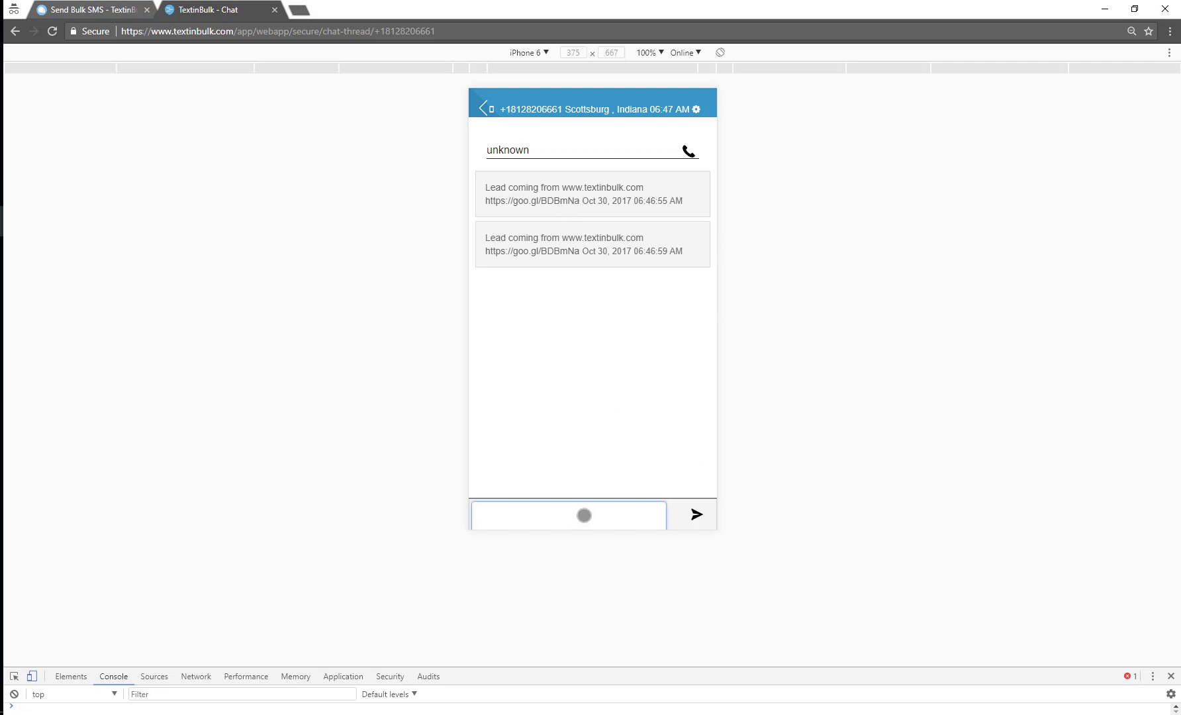
text(Hey how are you.)
key(BackSpace)
text(?)
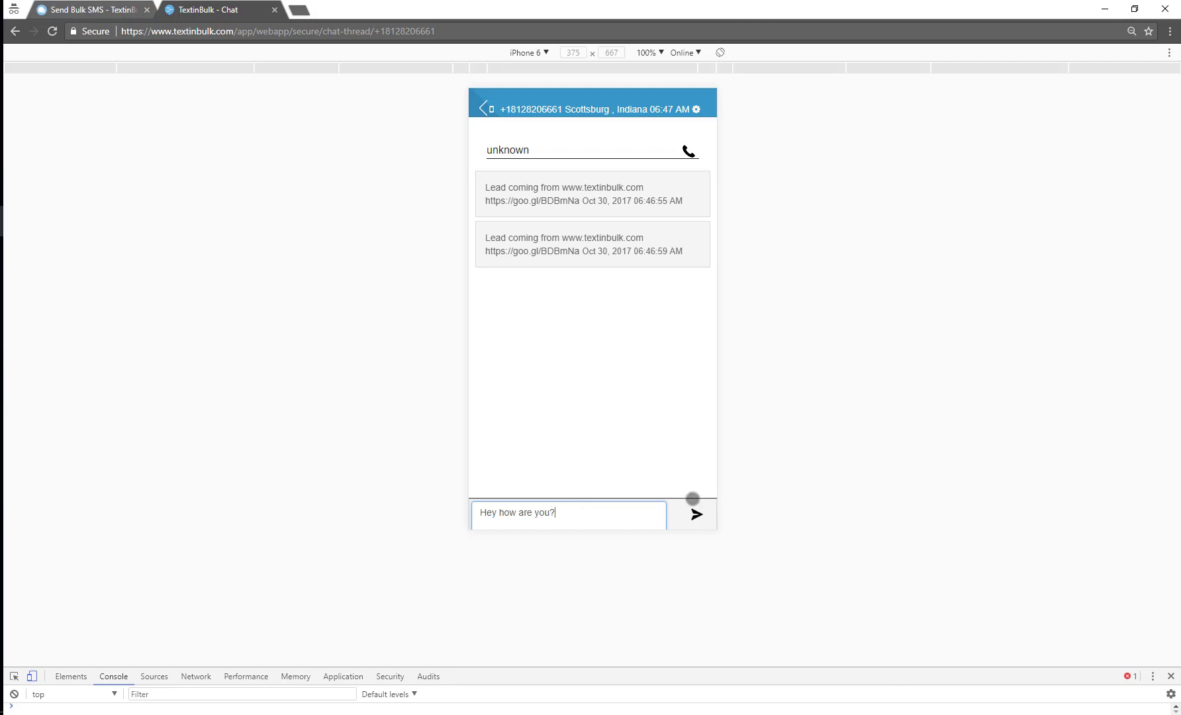
click(694, 515)
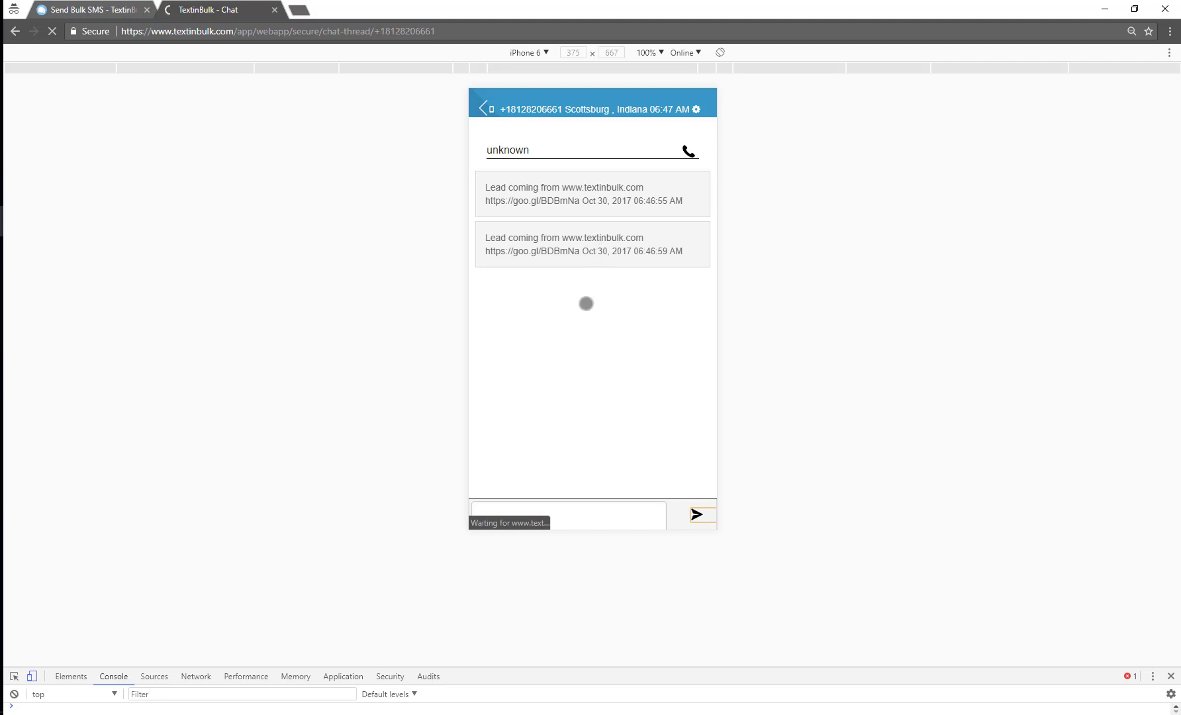
Start and cancel a voice call with the lead, then return to the TextinBulk homepage tab
click(689, 151)
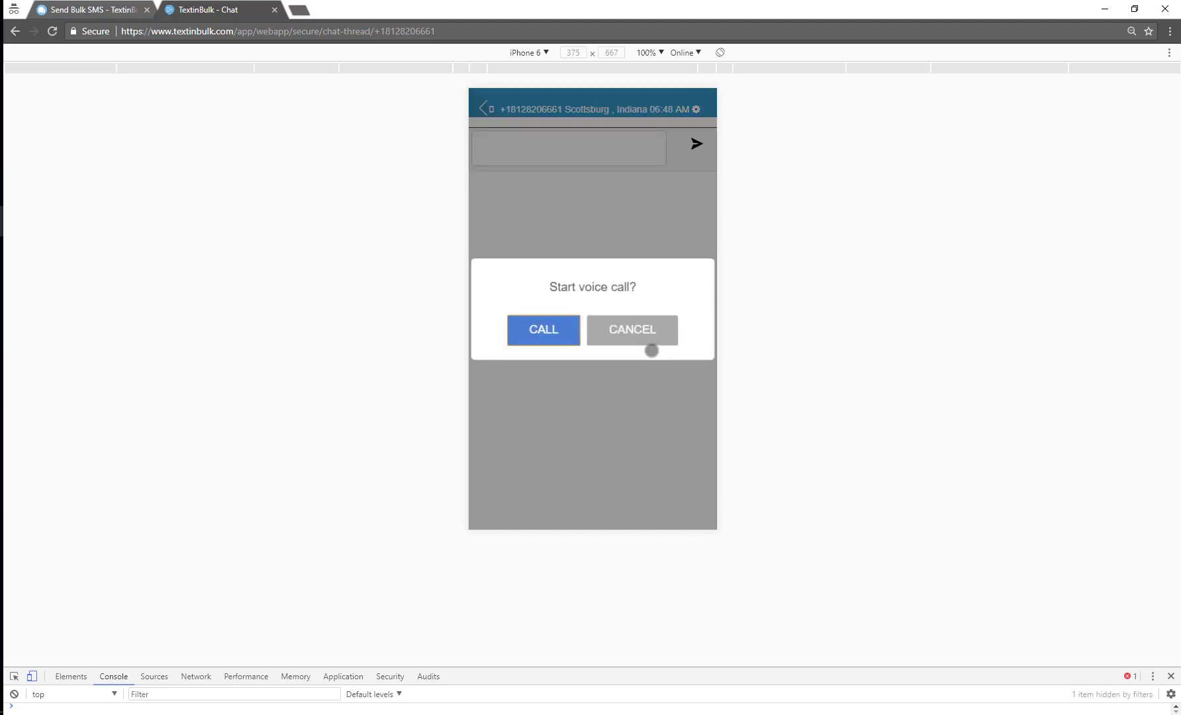
click(647, 327)
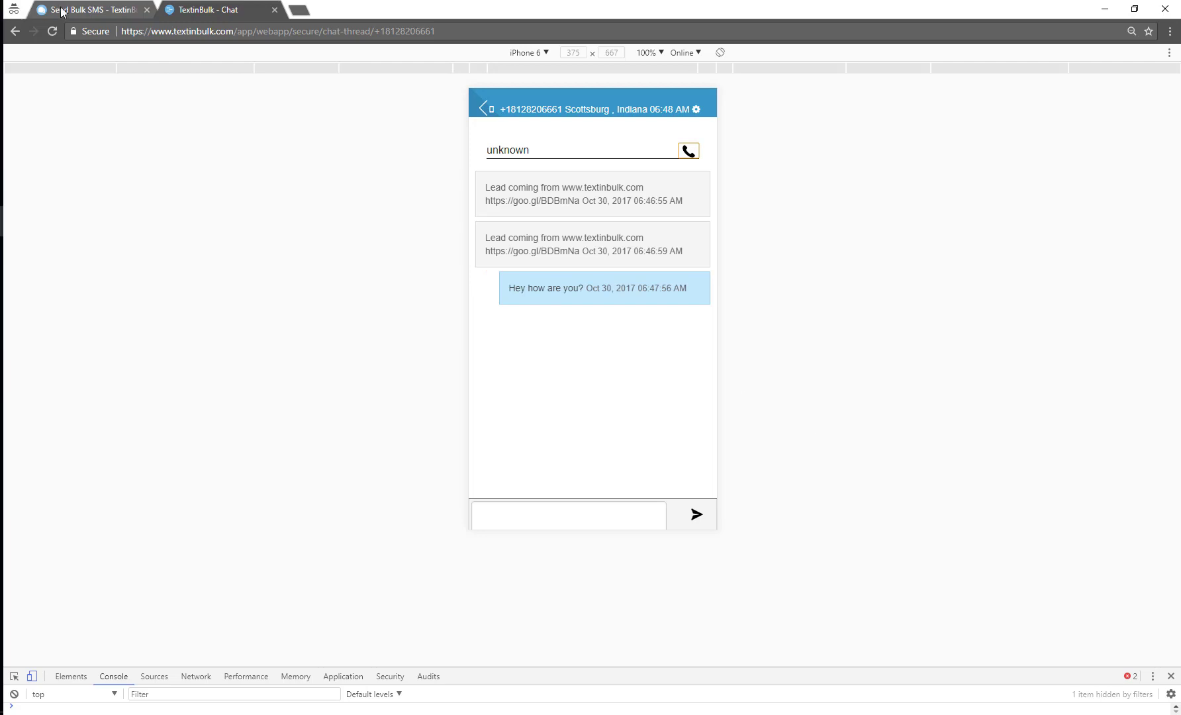
click(40, 12)
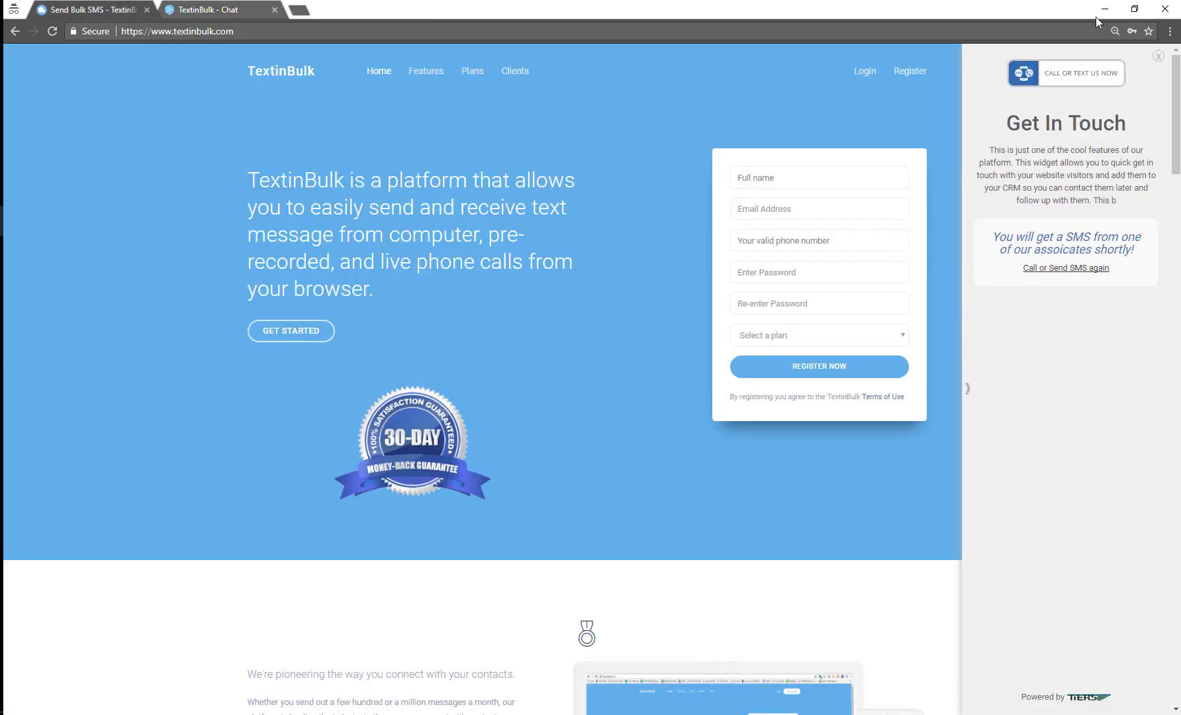
Open the newest lead's Number Information and highlight its lead message and "Hey how are you?" reply
mouse_move(7, 221)
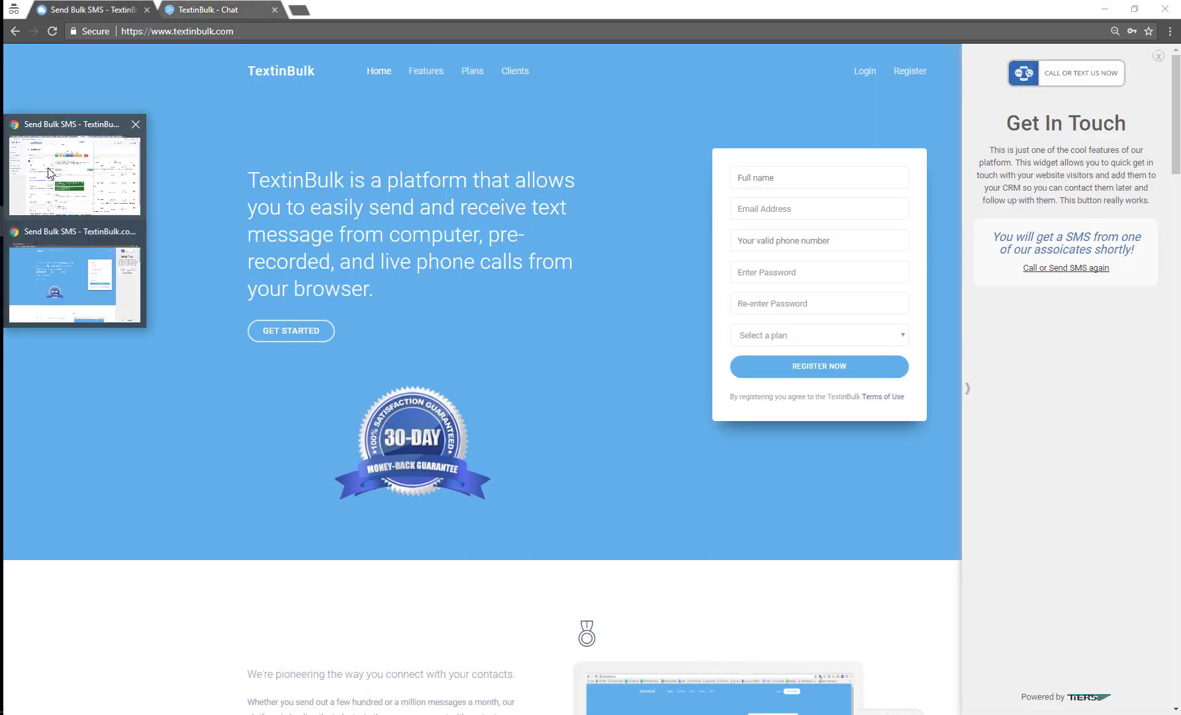
click(44, 183)
click(955, 77)
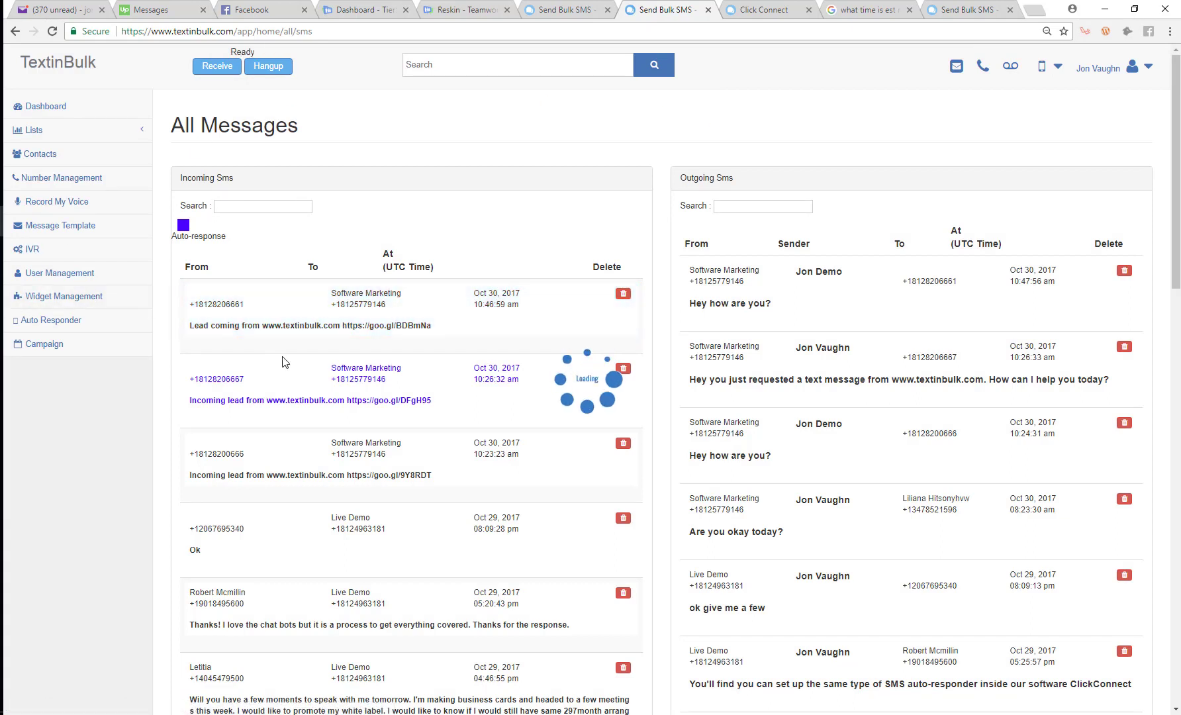
click(430, 317)
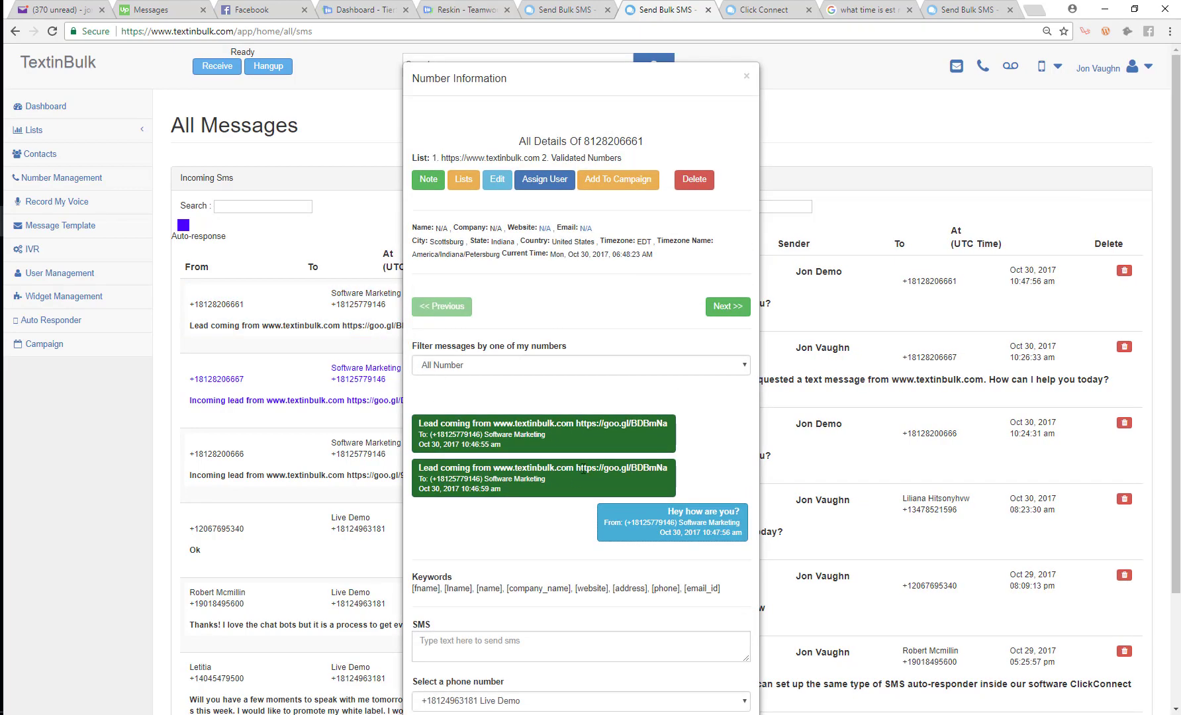
drag(573, 469, 424, 468)
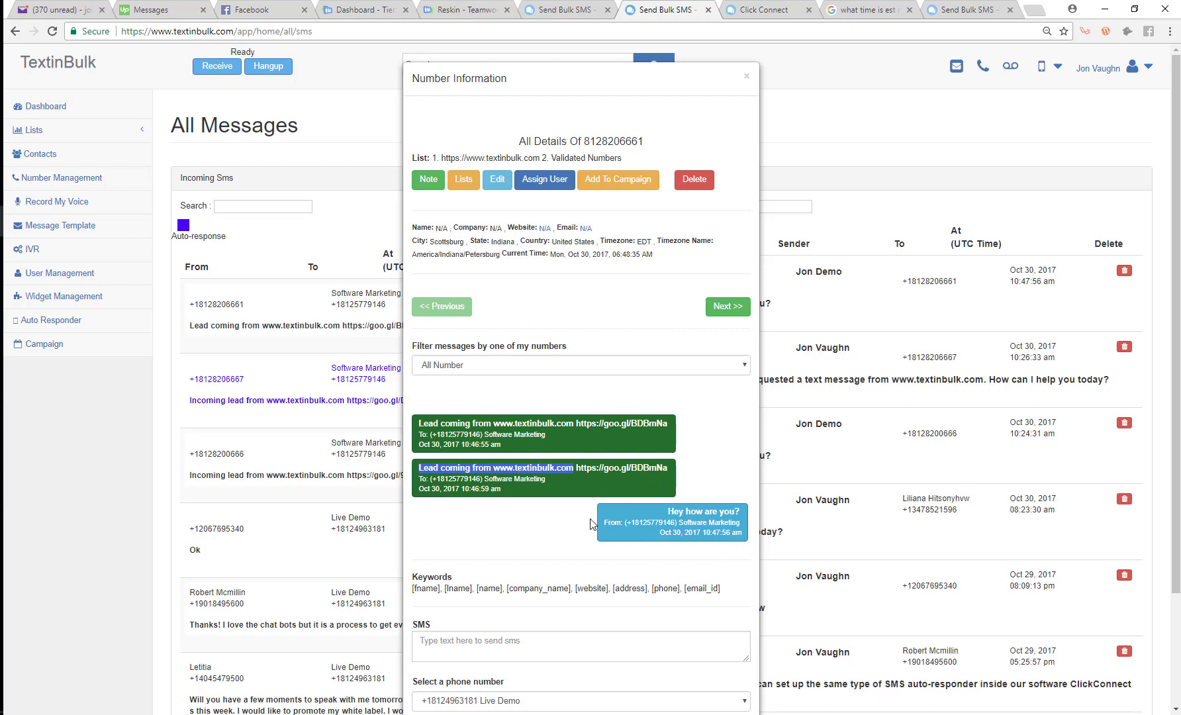
drag(667, 511, 732, 508)
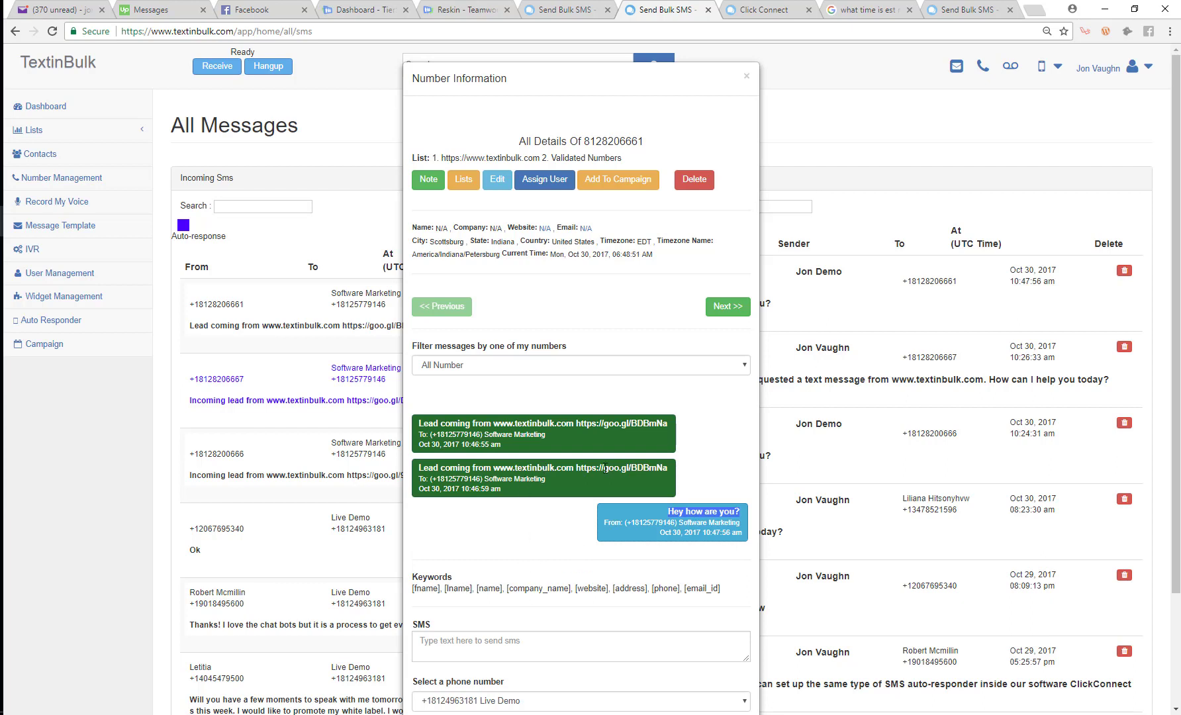
drag(573, 465, 382, 465)
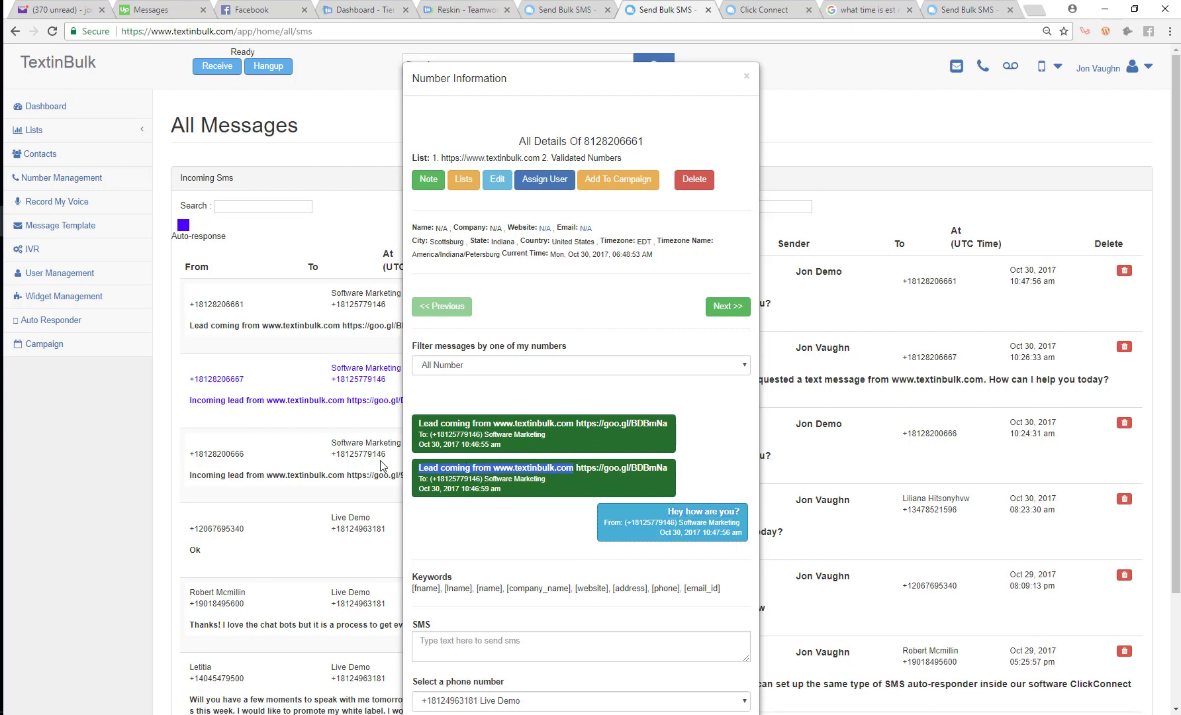
Edit the textinbulk.com widget form and highlight its SMS content text
click(573, 10)
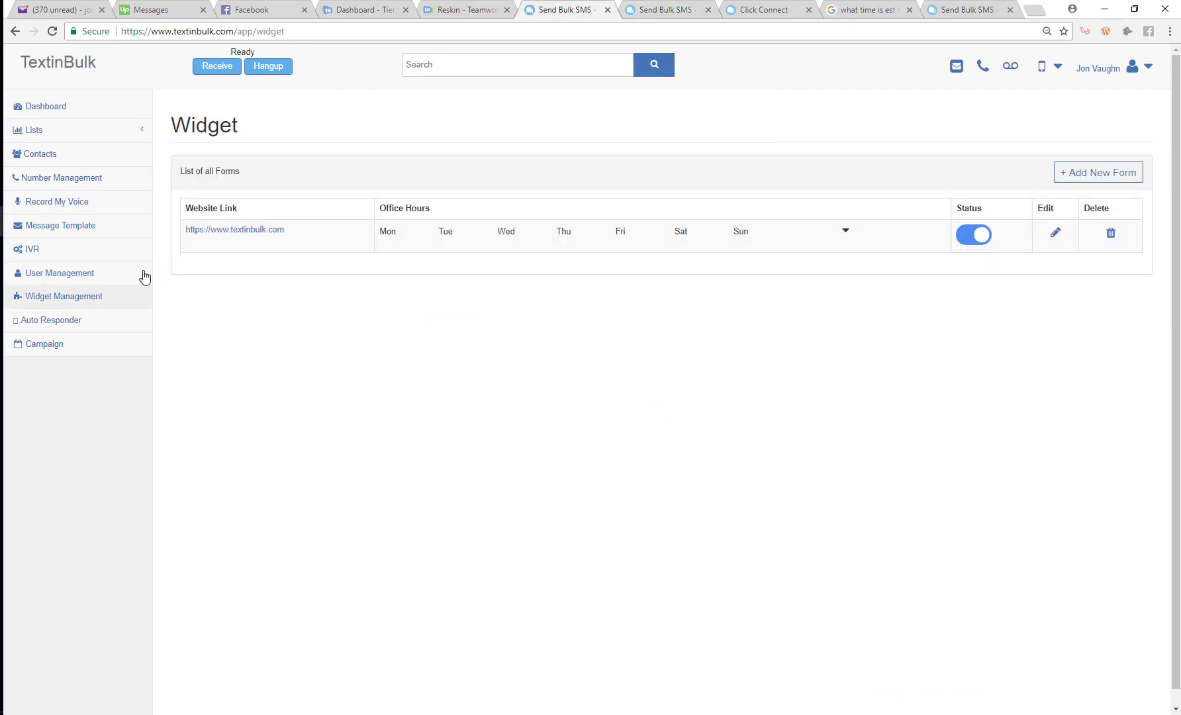
click(1055, 232)
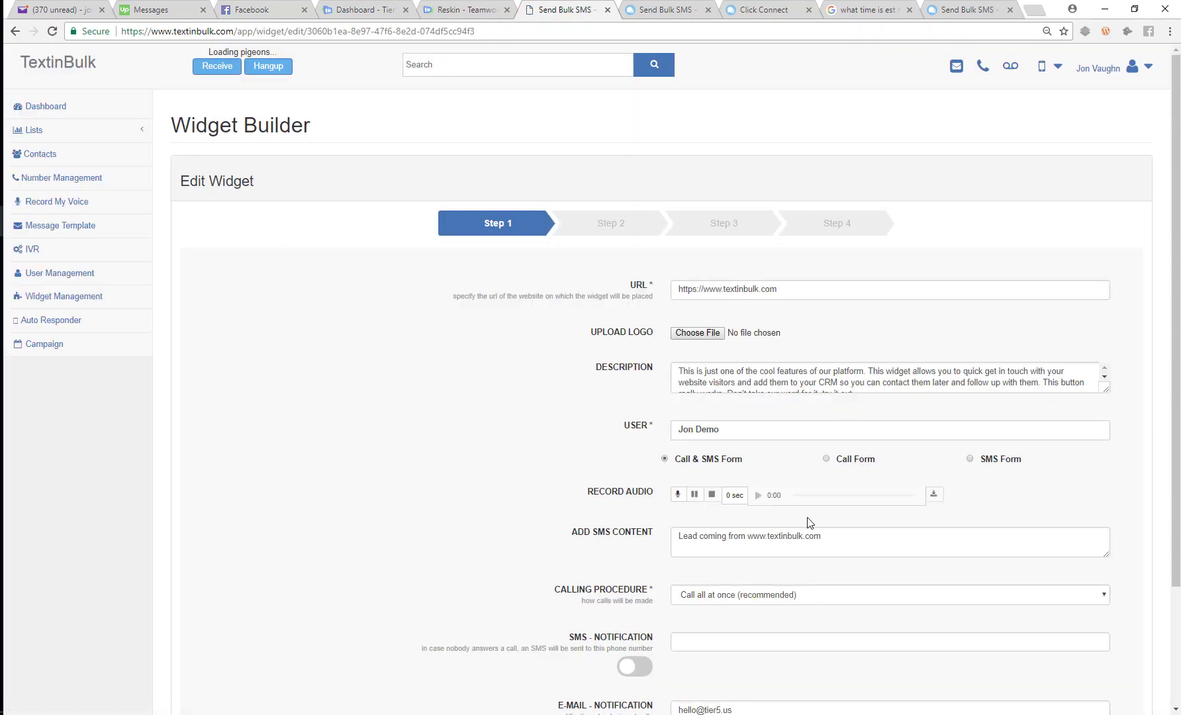
drag(834, 532, 540, 540)
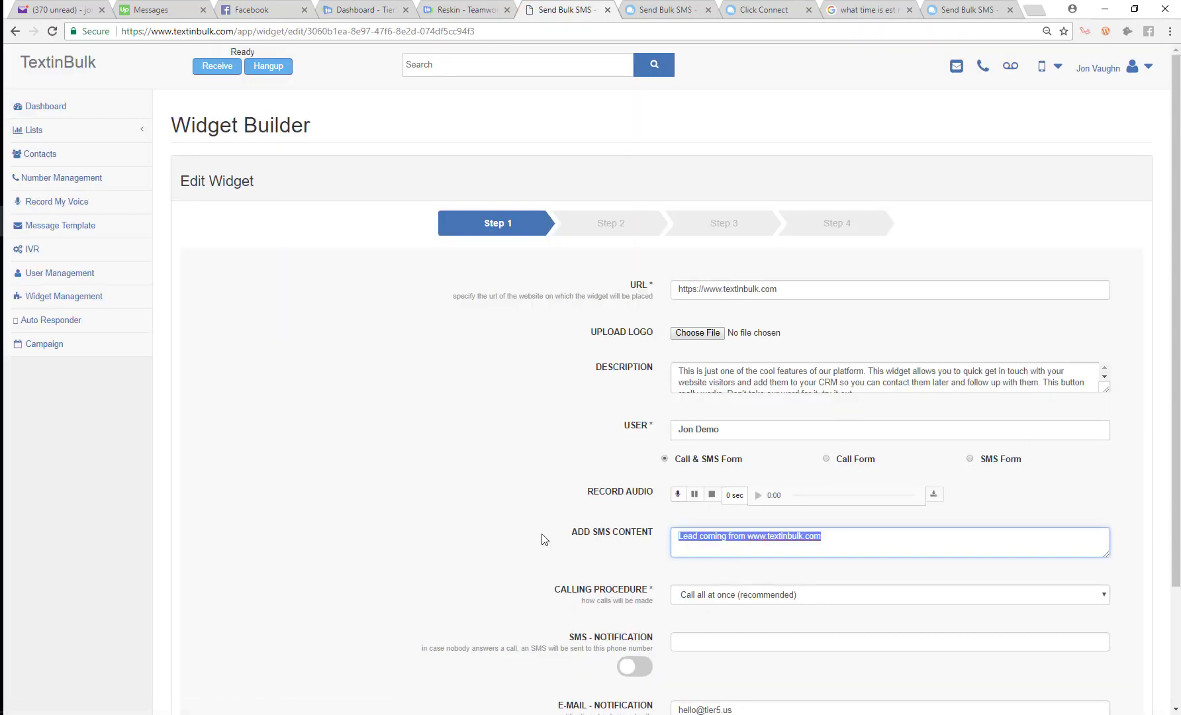
click(49, 319)
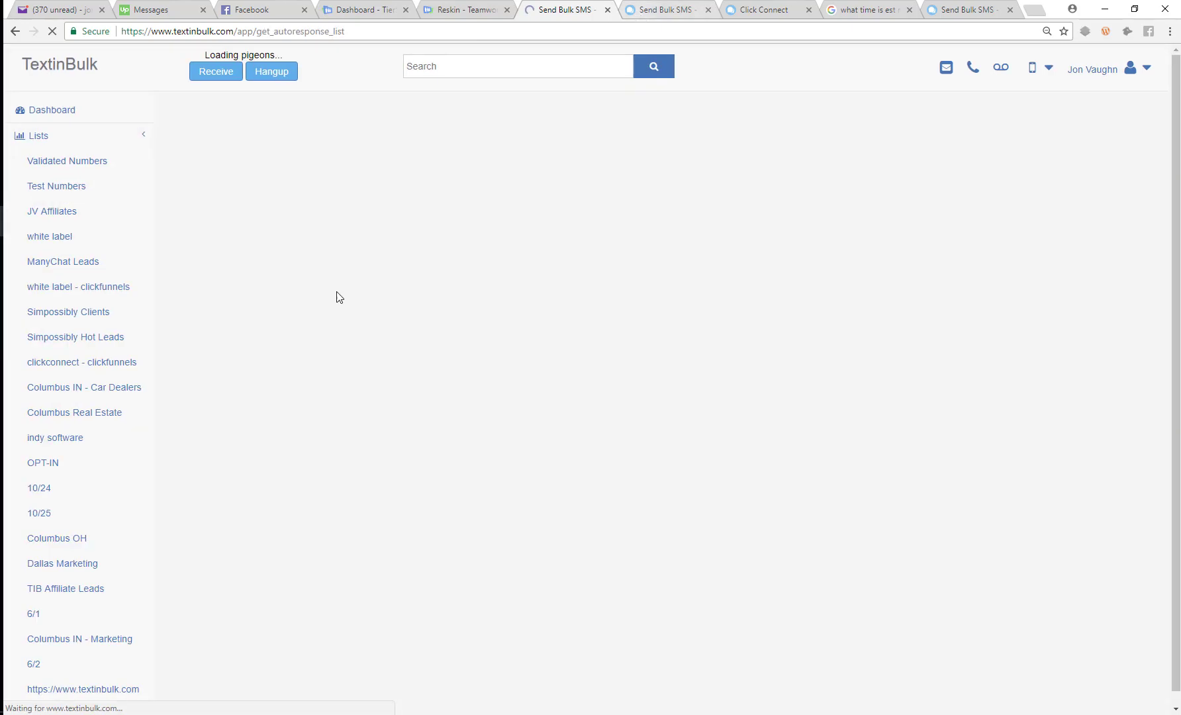
click(875, 262)
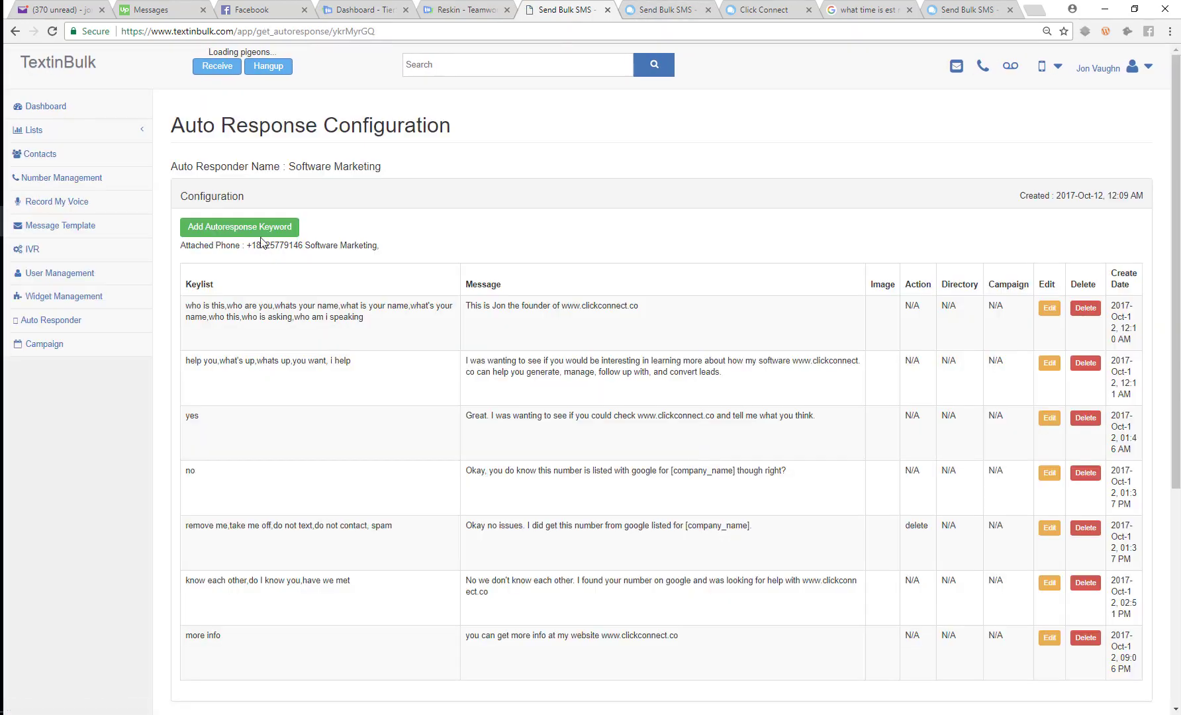
click(213, 225)
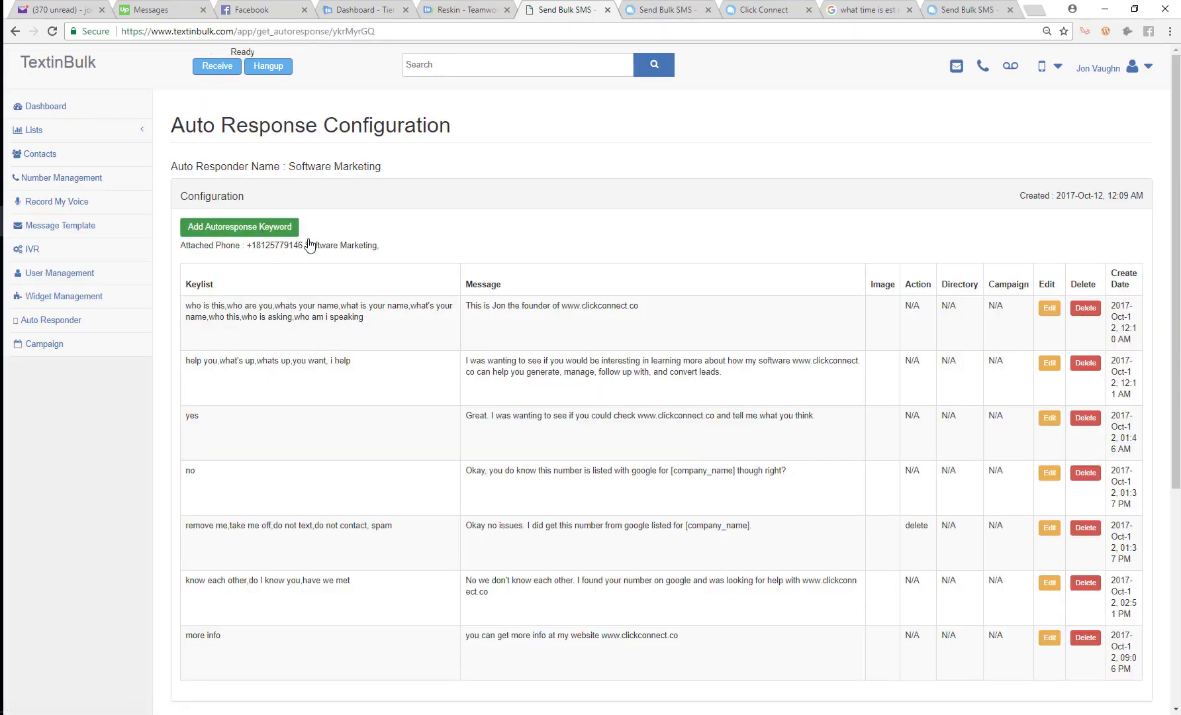
text(Lead coming from www.textinbulk.com)
key(Return)
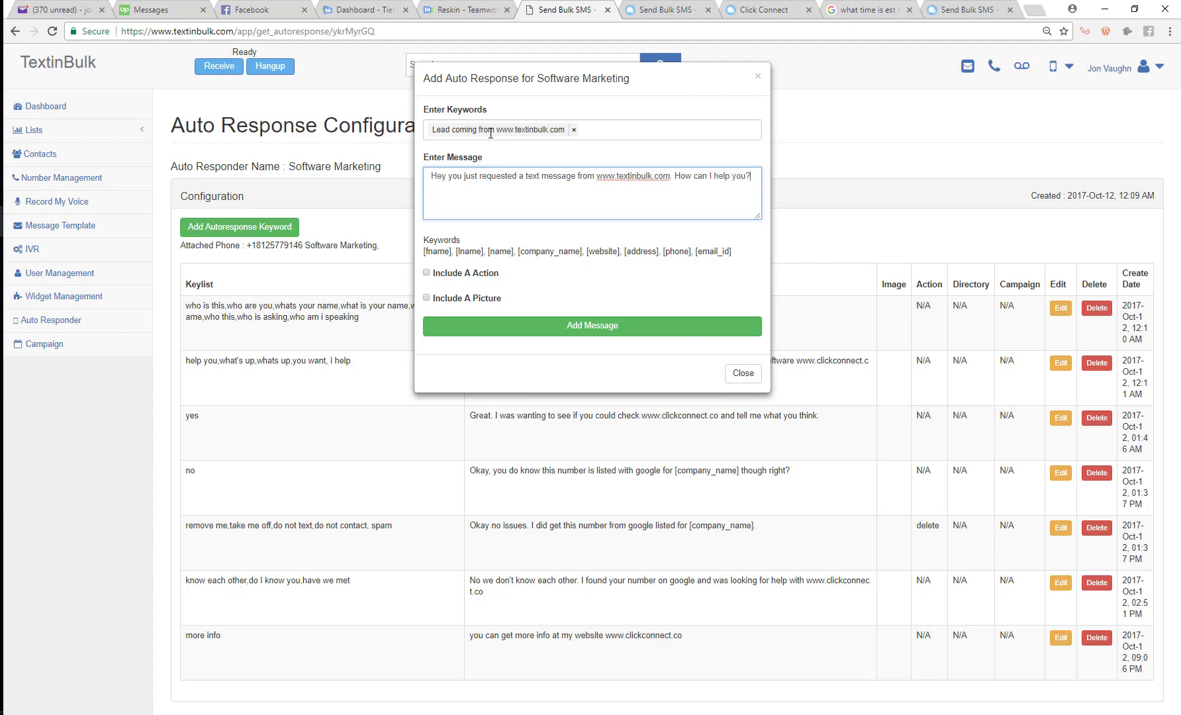
click(548, 325)
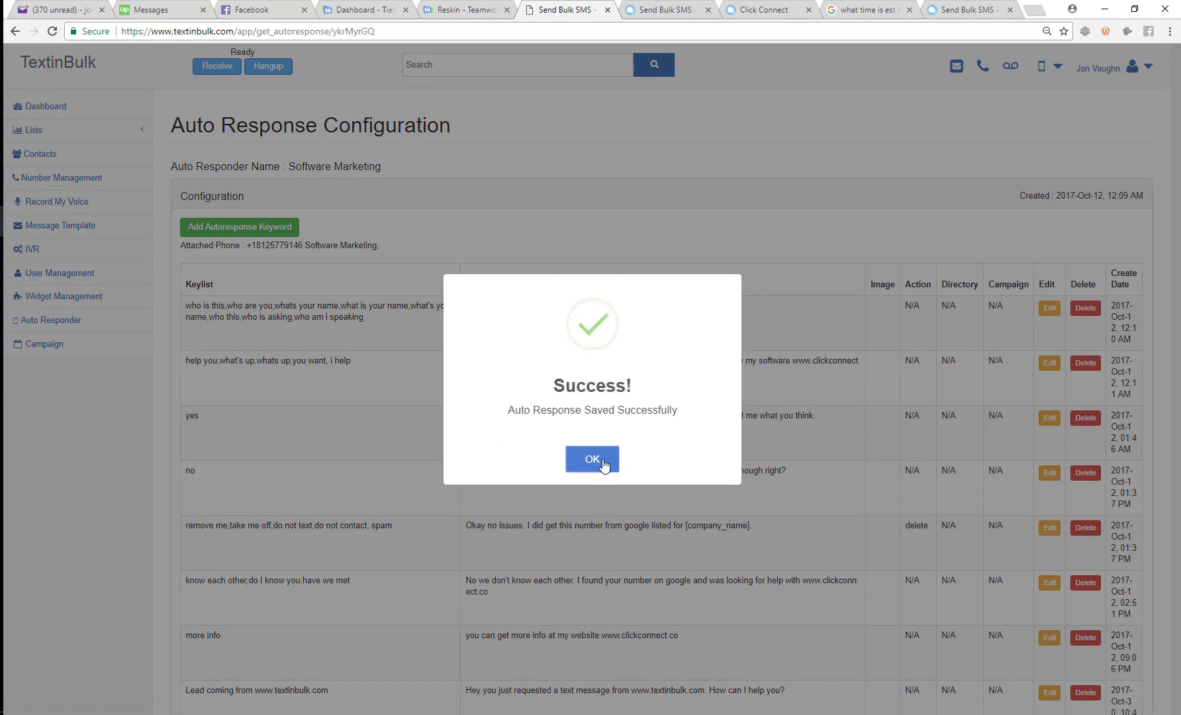
click(604, 461)
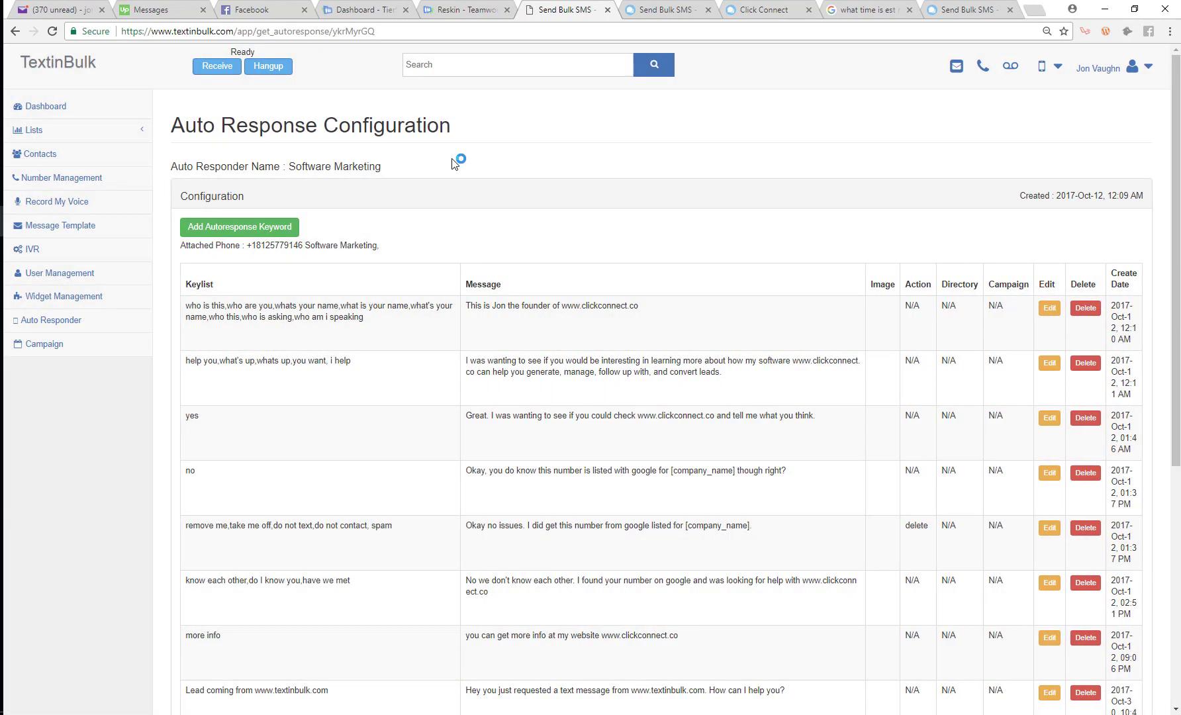
On User Management, highlight the first user's attached phone number and Software Marketing label
scroll(316, 226, down, 6)
scroll(316, 226, up, 5)
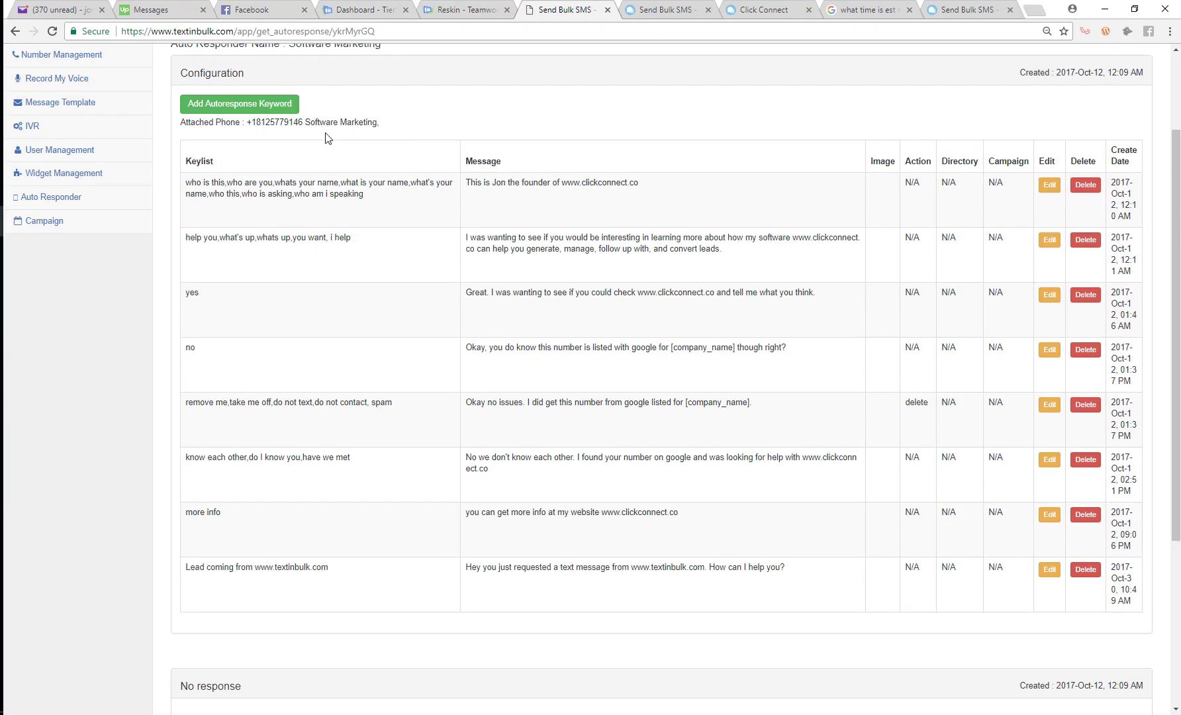
scroll(449, 135, up, 2)
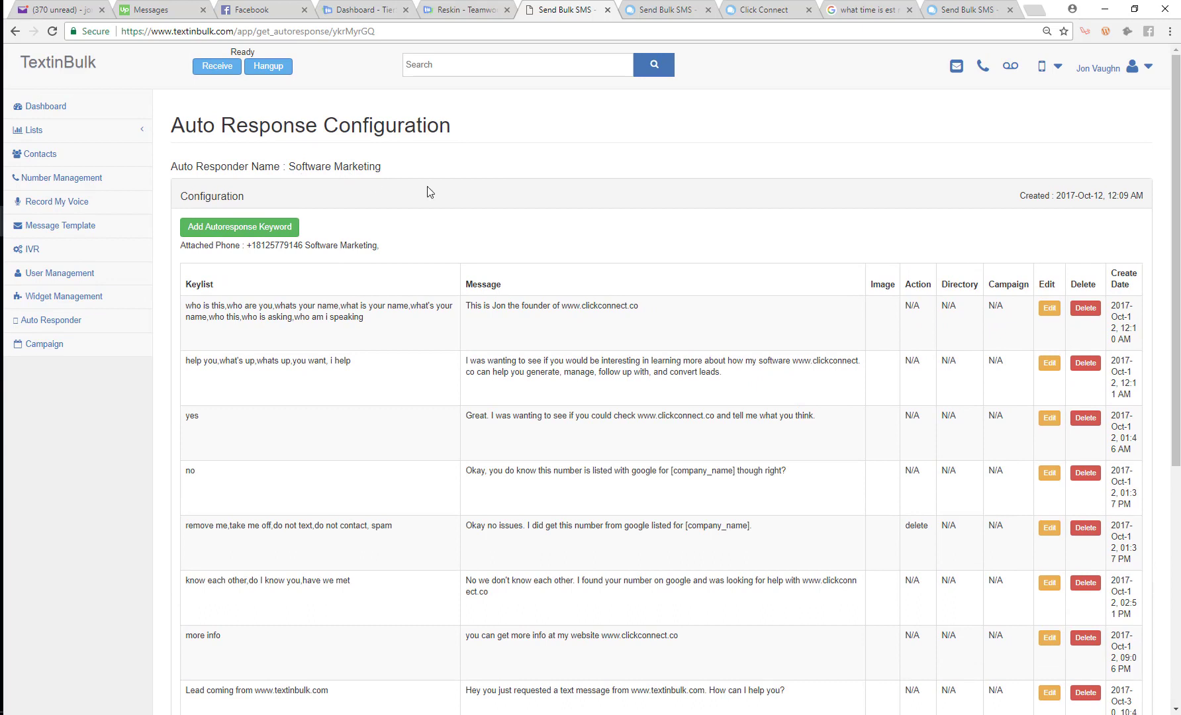
double_click(275, 247)
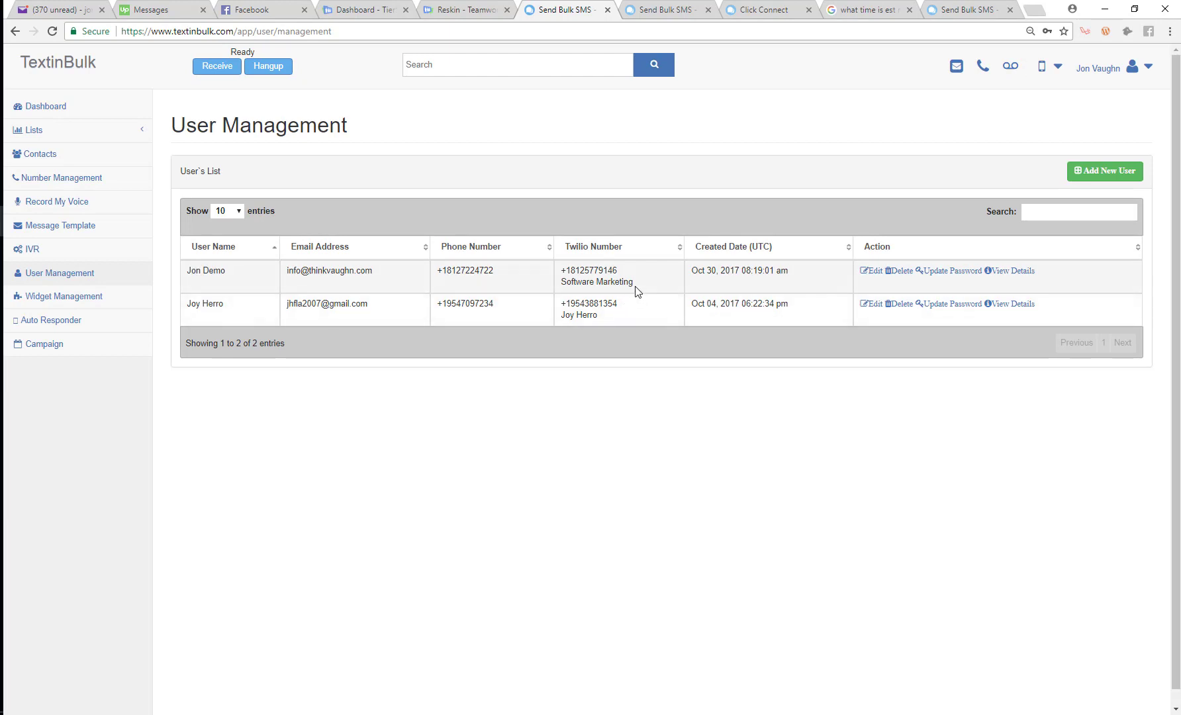
drag(636, 288, 572, 285)
Reload the public homepage and slide out the Get In Touch panel
click(603, 285)
click(41, 273)
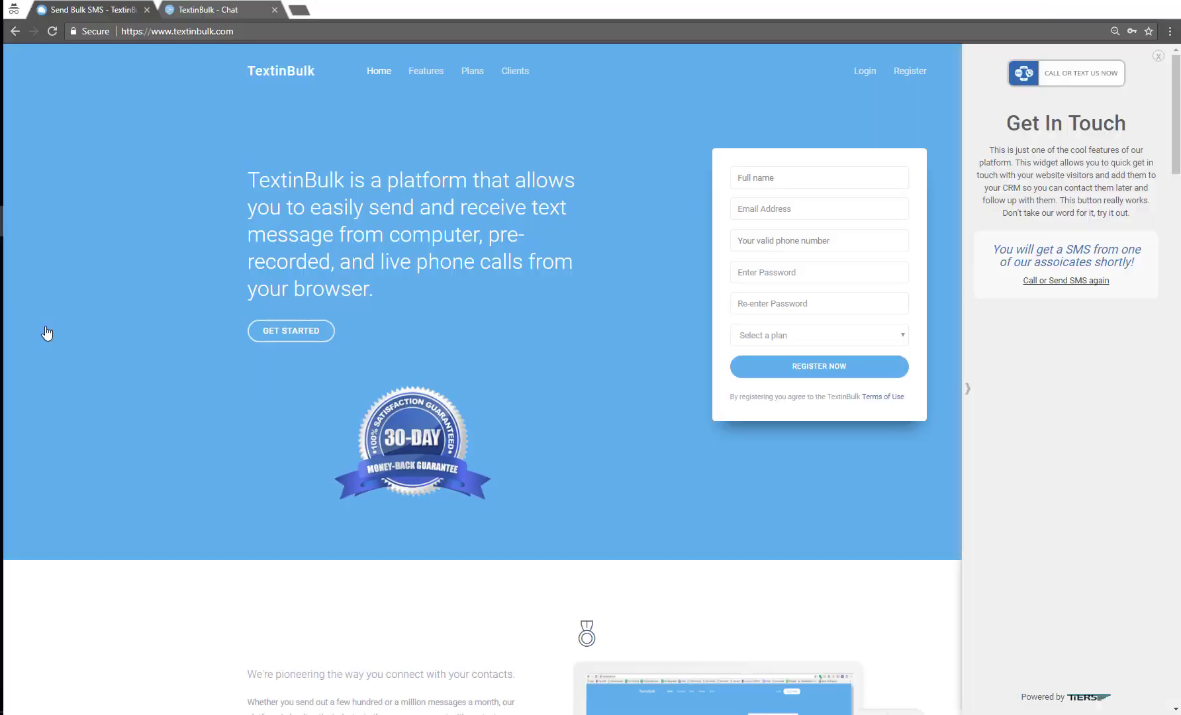
click(1083, 281)
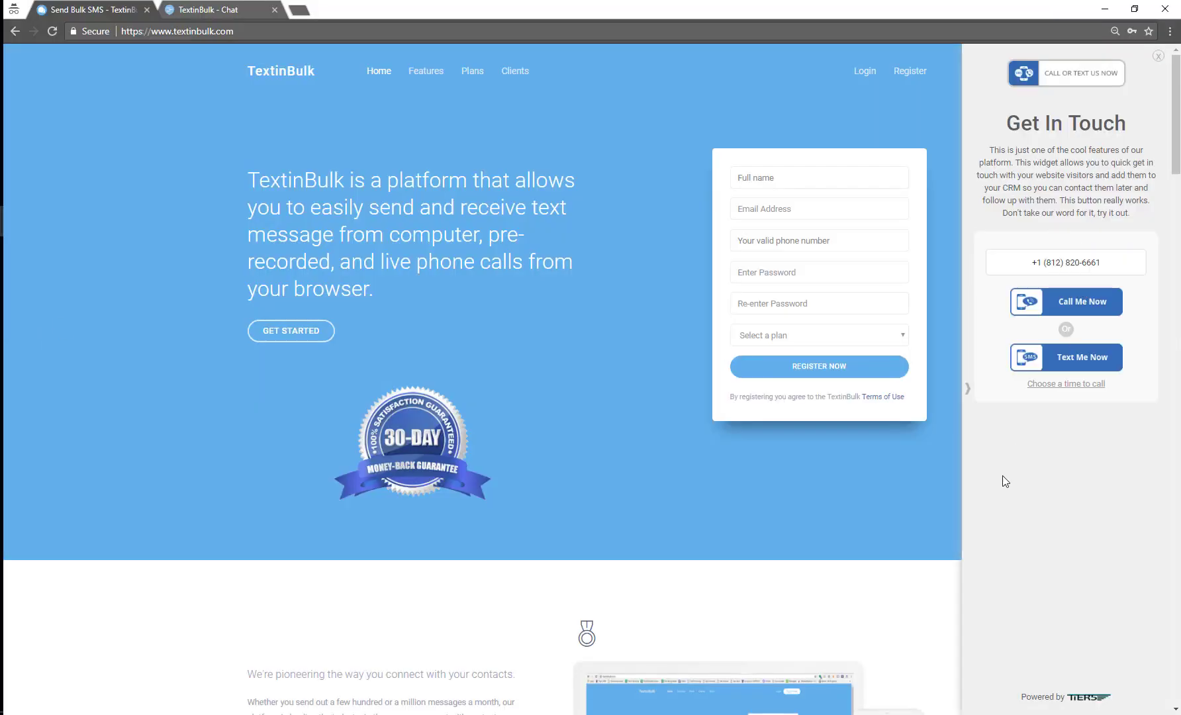
click(51, 32)
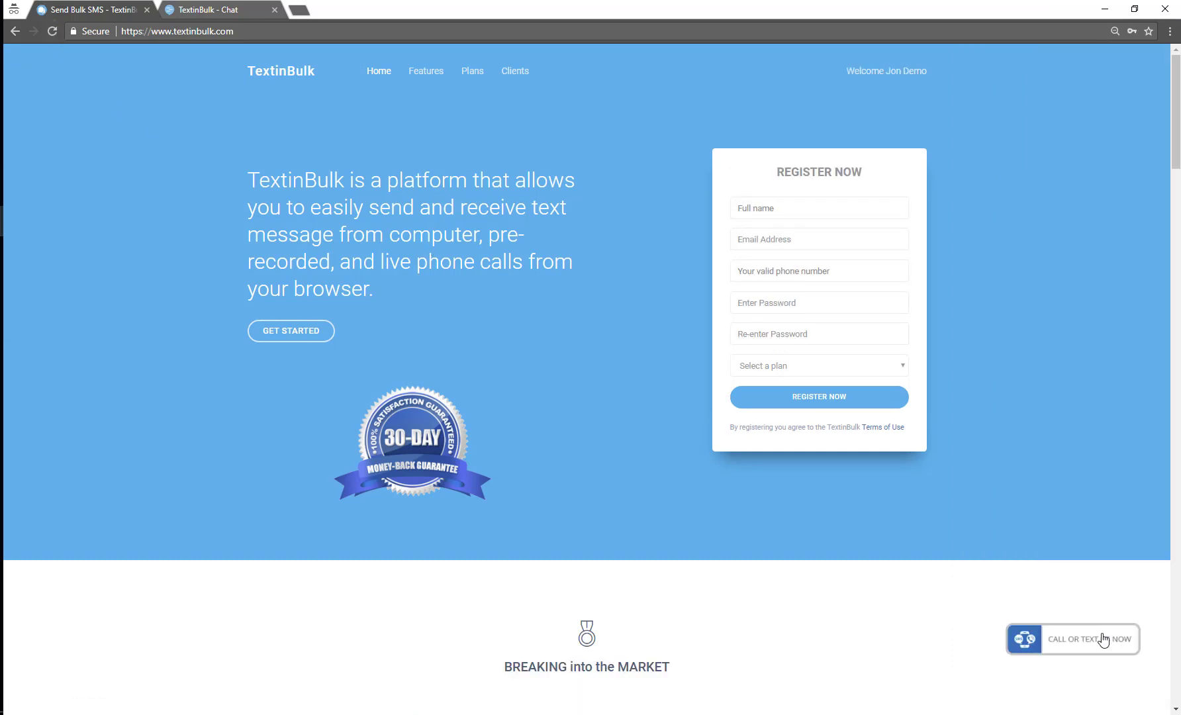
click(1099, 637)
Request a text to another test number via Text Me Now, then check the admin inbox
click(1096, 198)
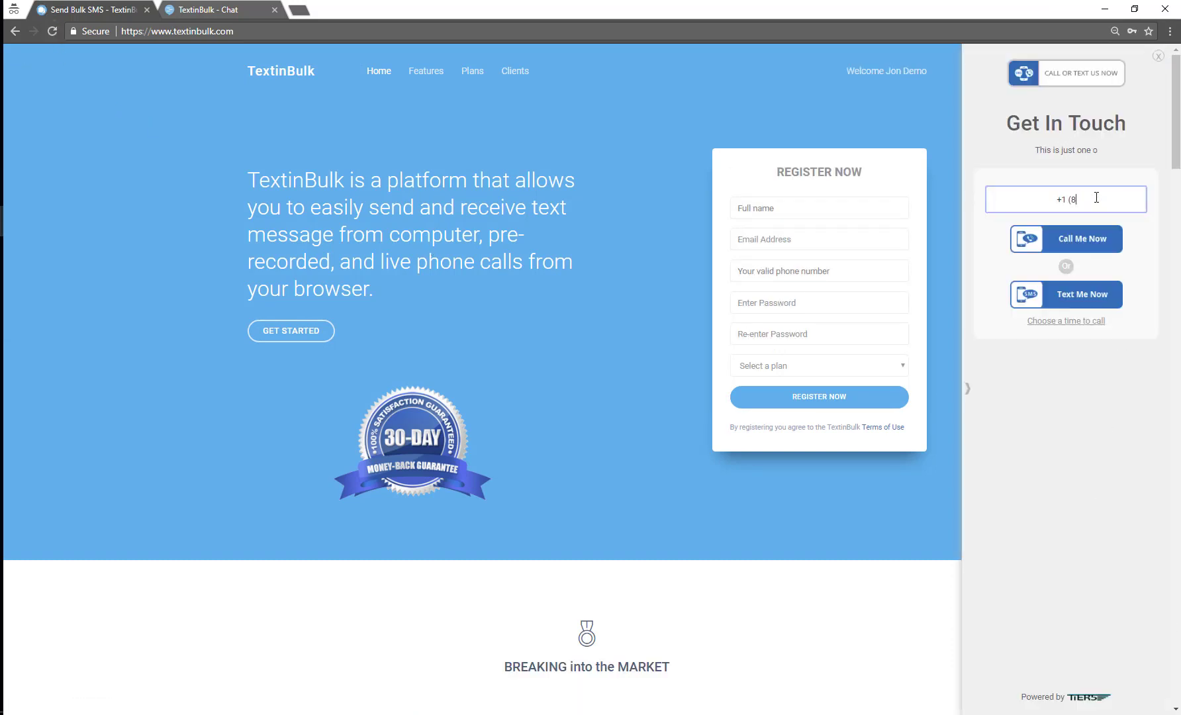
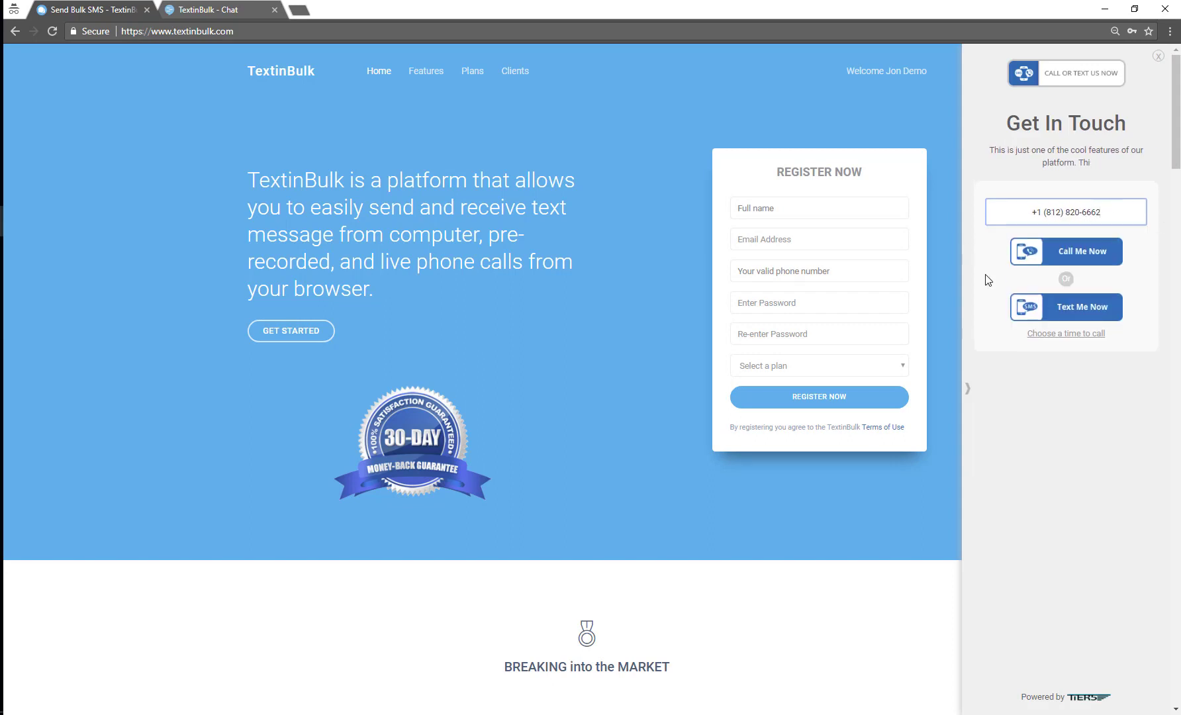
click(1038, 316)
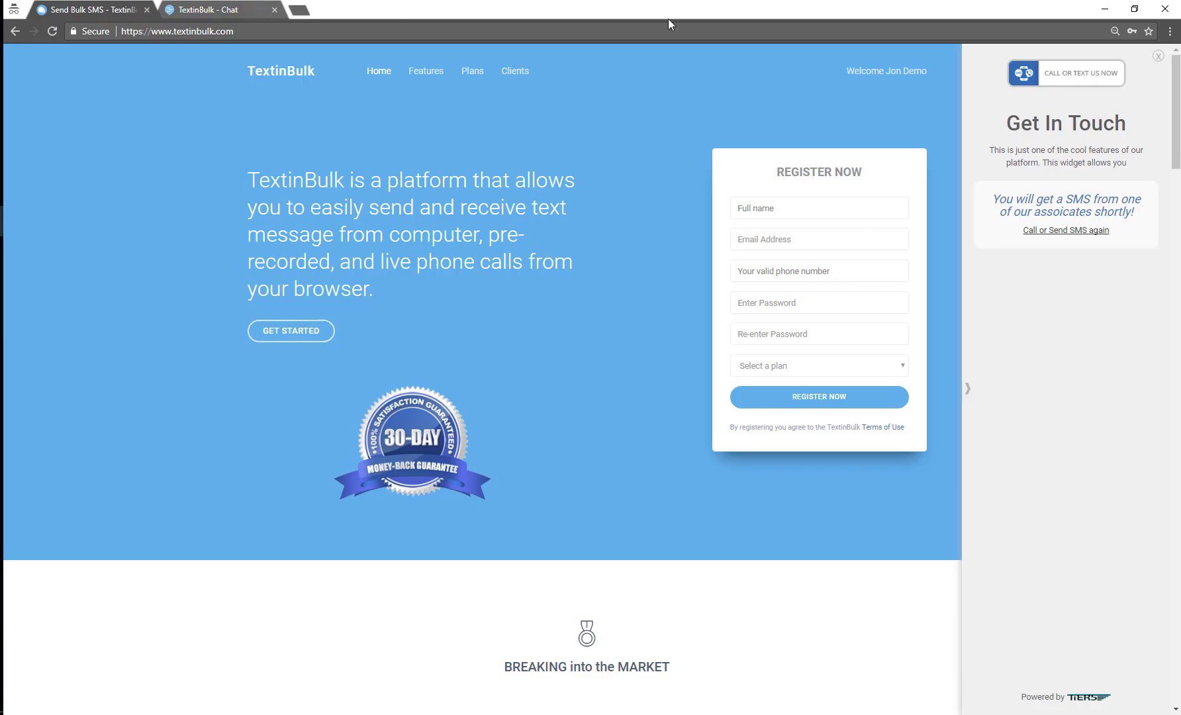
key(alt+Tab)
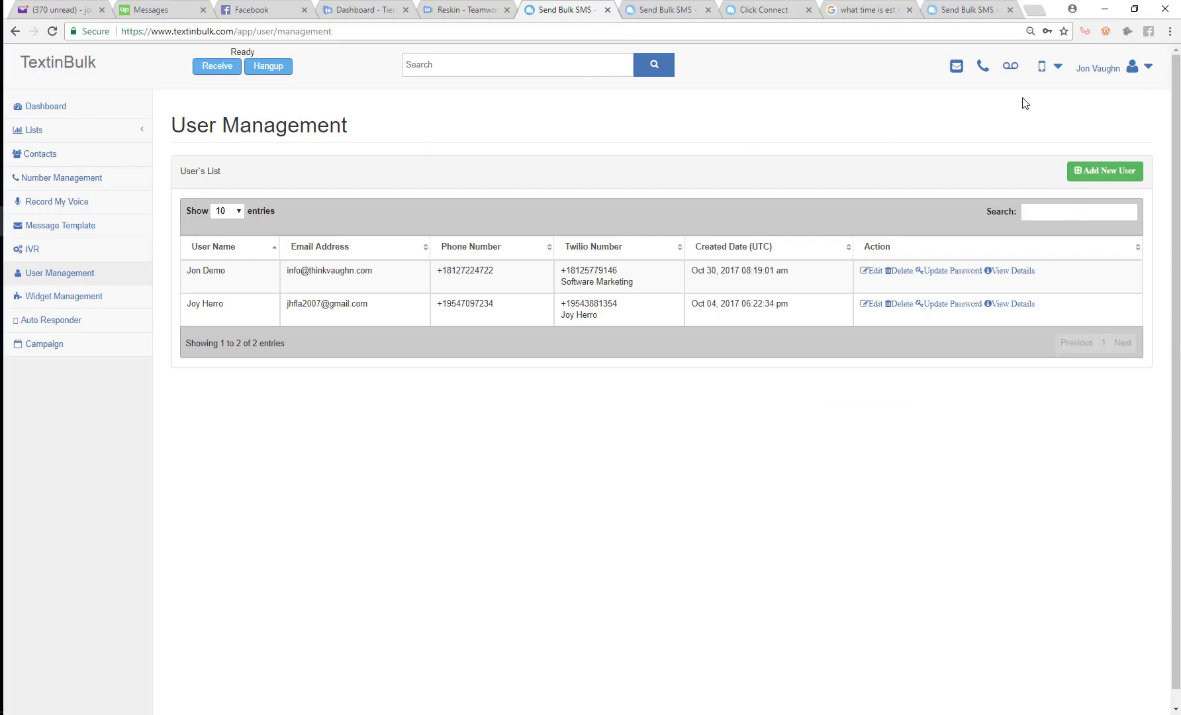
click(955, 72)
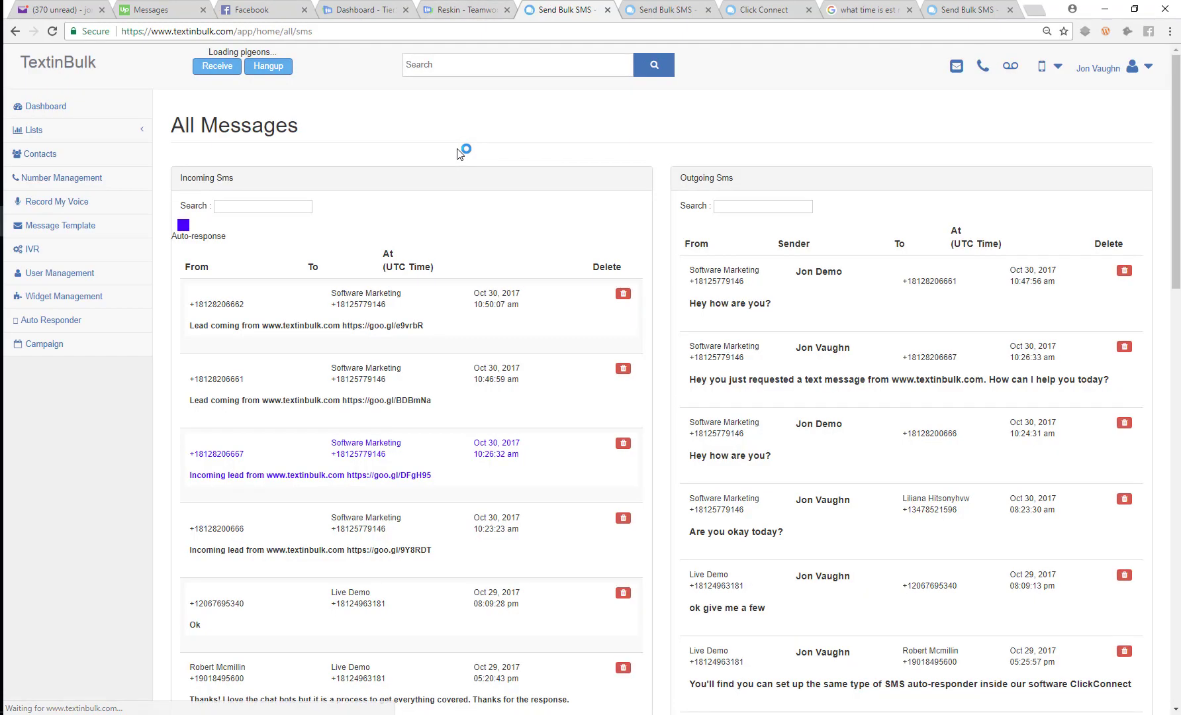
Open the newest lead's details and highlight the automatic reply and the goo.gl short link
click(335, 304)
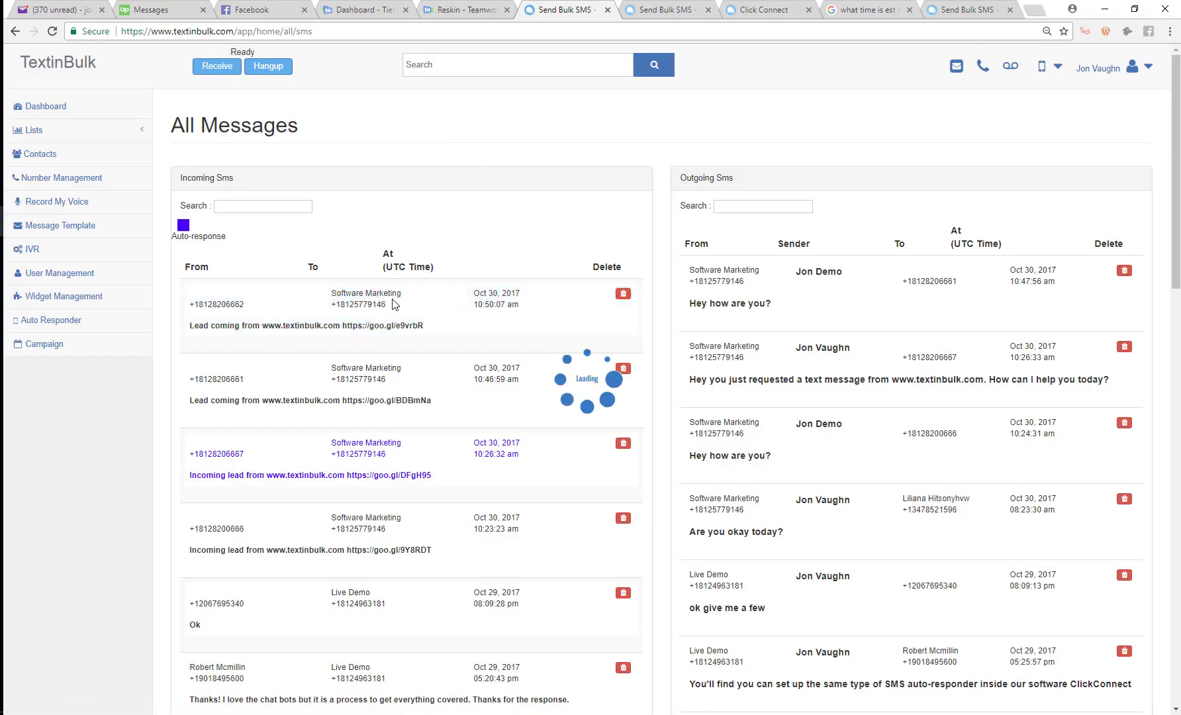
drag(423, 510, 746, 527)
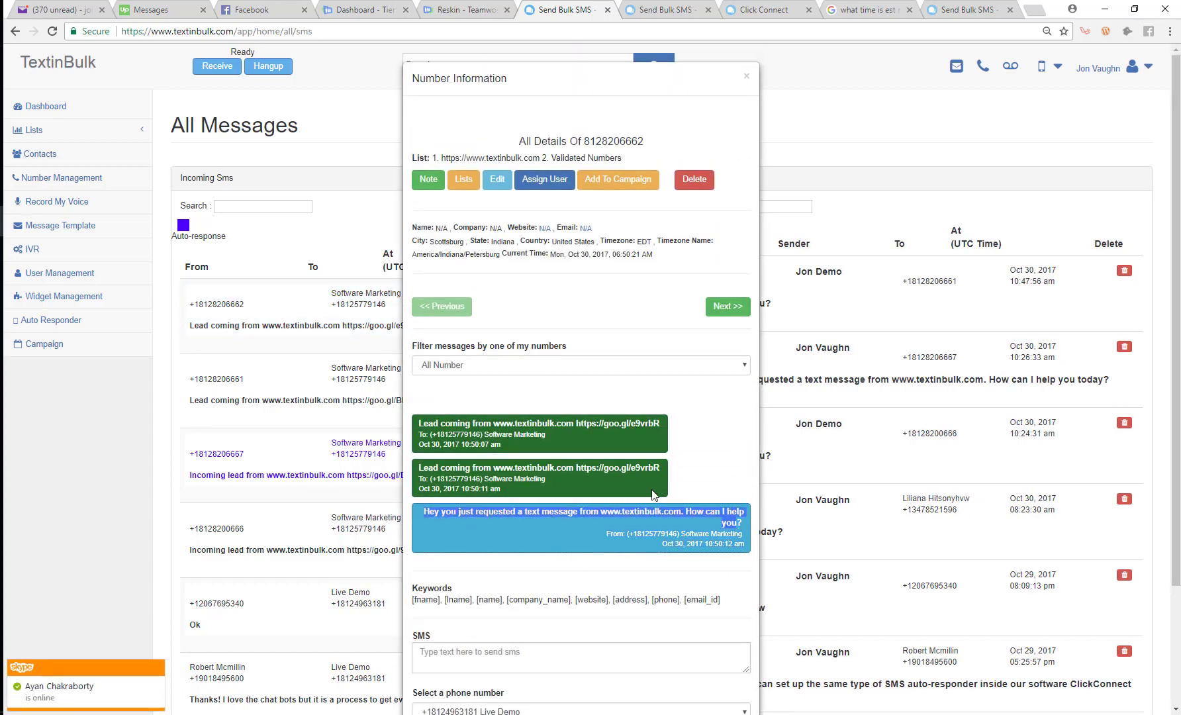
drag(661, 468, 579, 471)
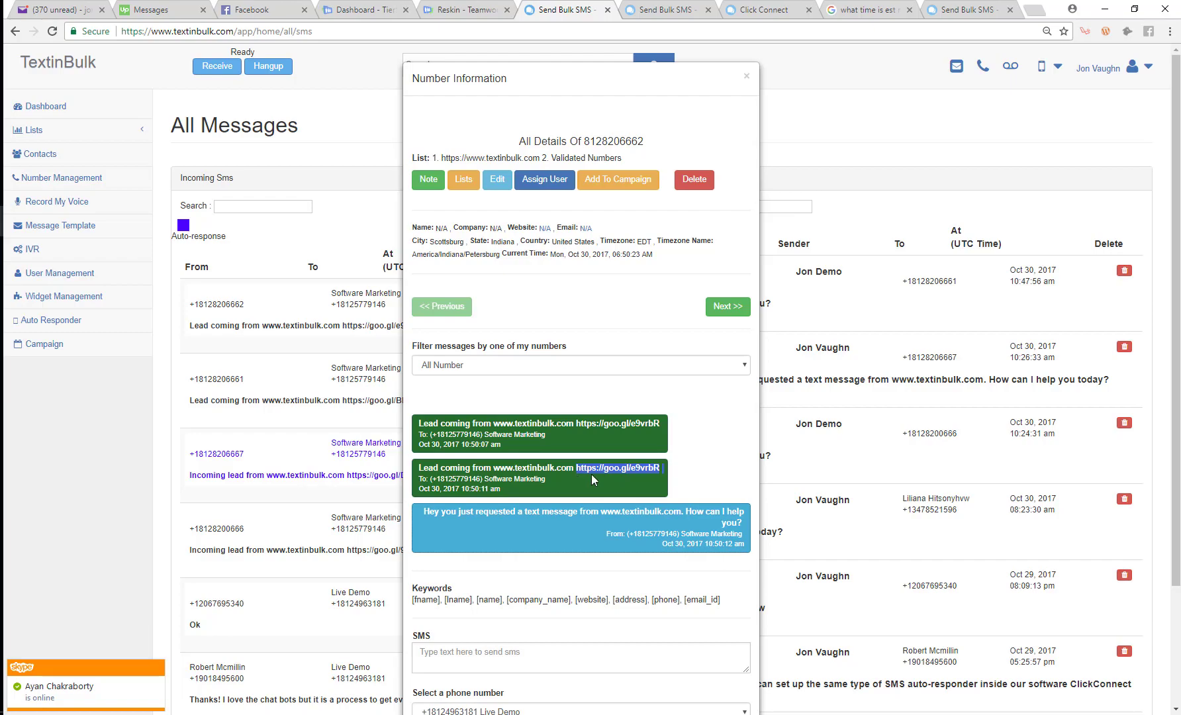
key(alt+Tab)
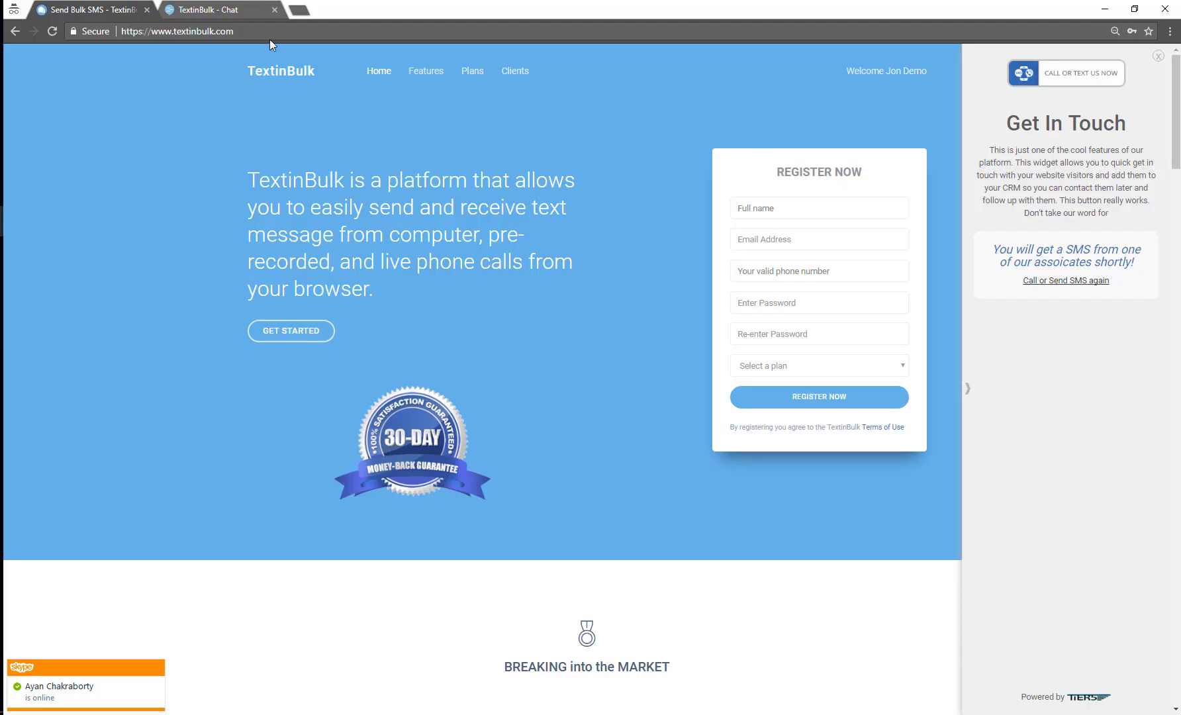
Load the copied goo.gl link in a new incognito tab at iPhone size and check both chat threads
click(295, 8)
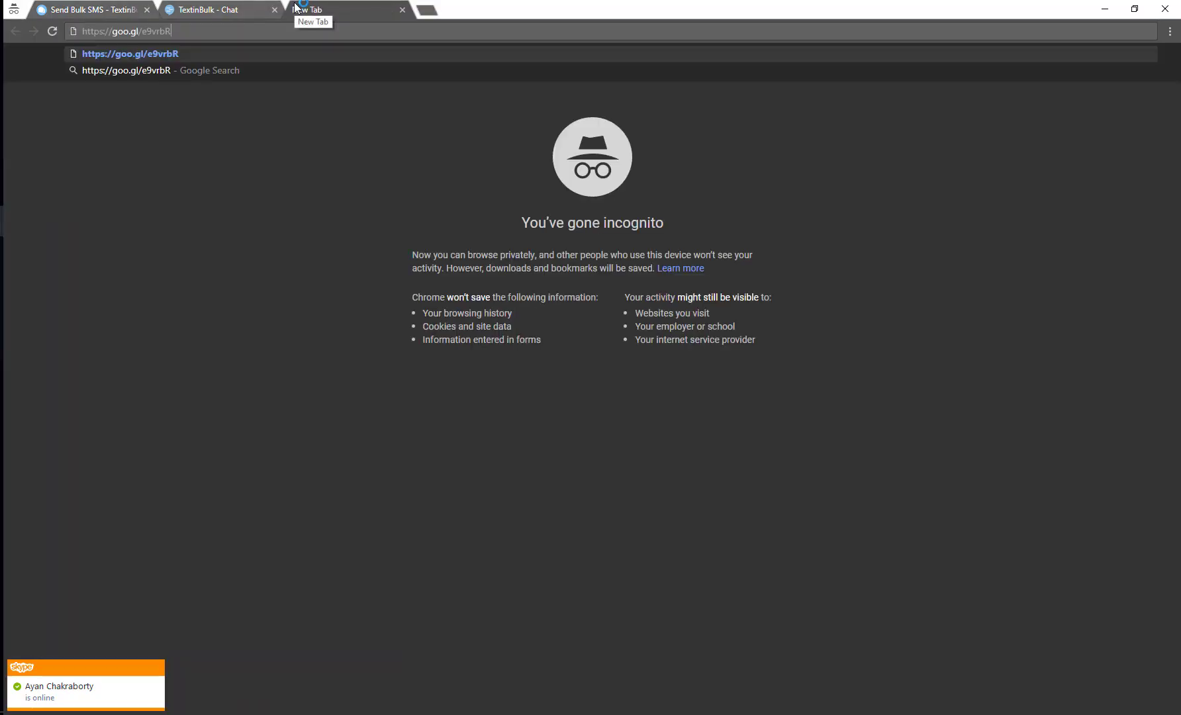
key(ctrl+shift+i)
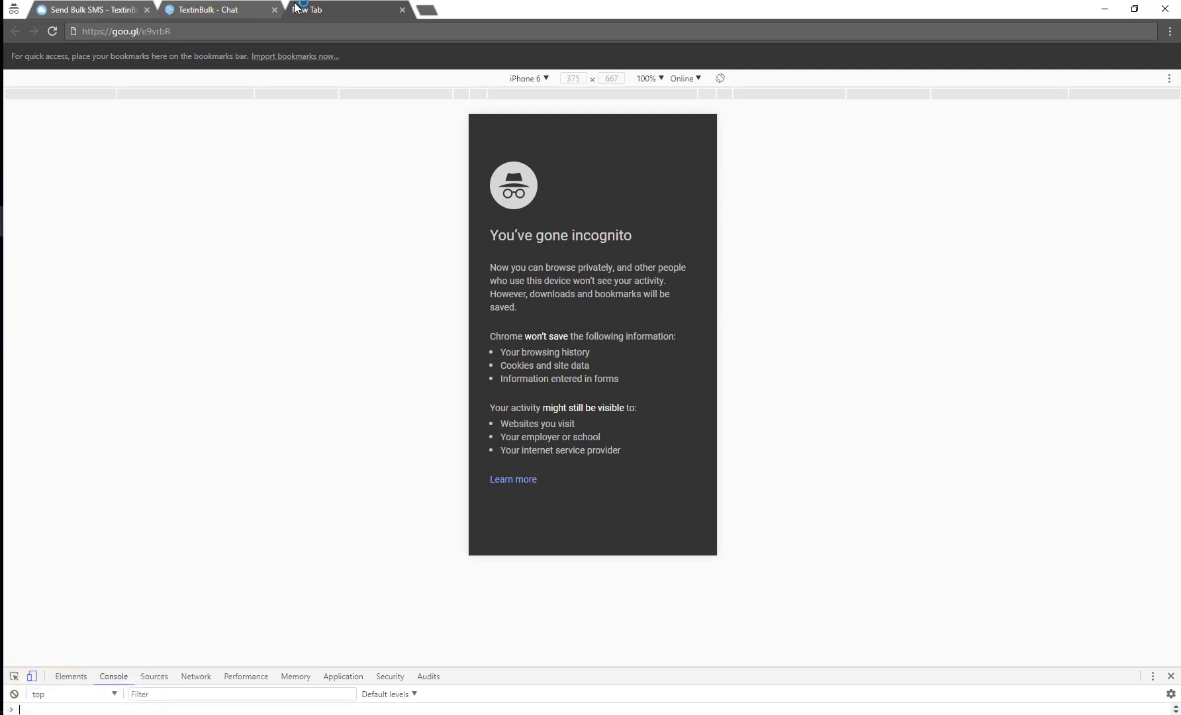
click(252, 32)
key(Return)
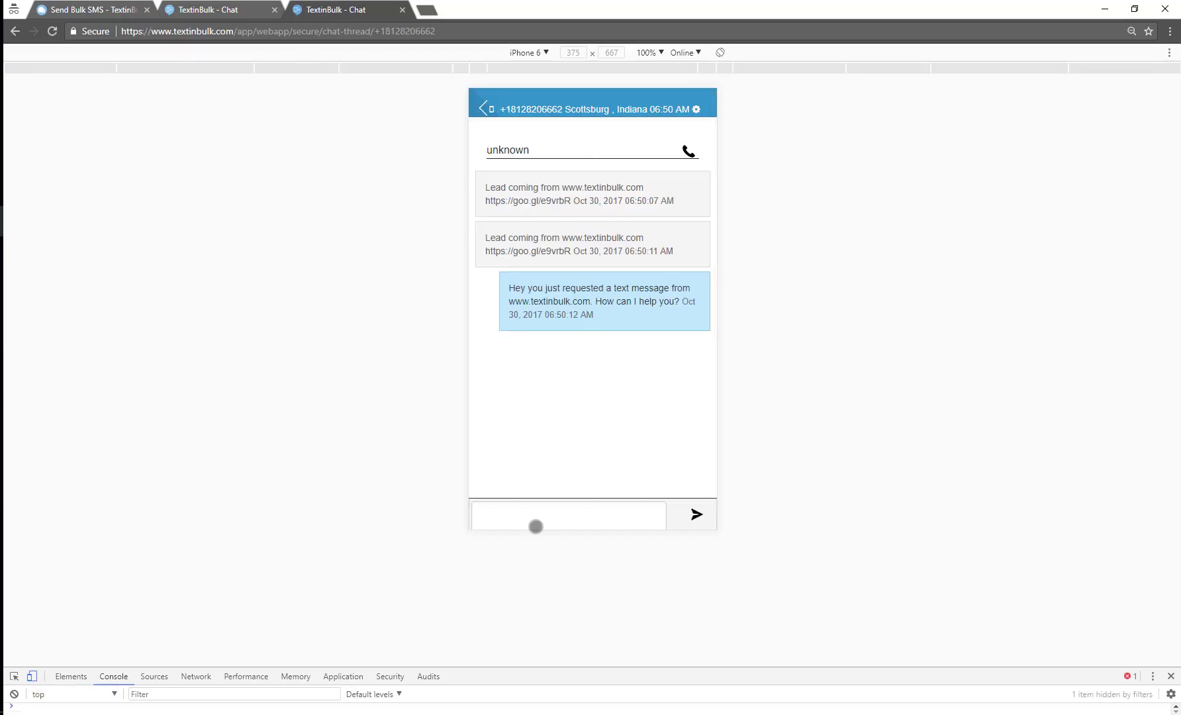
click(535, 519)
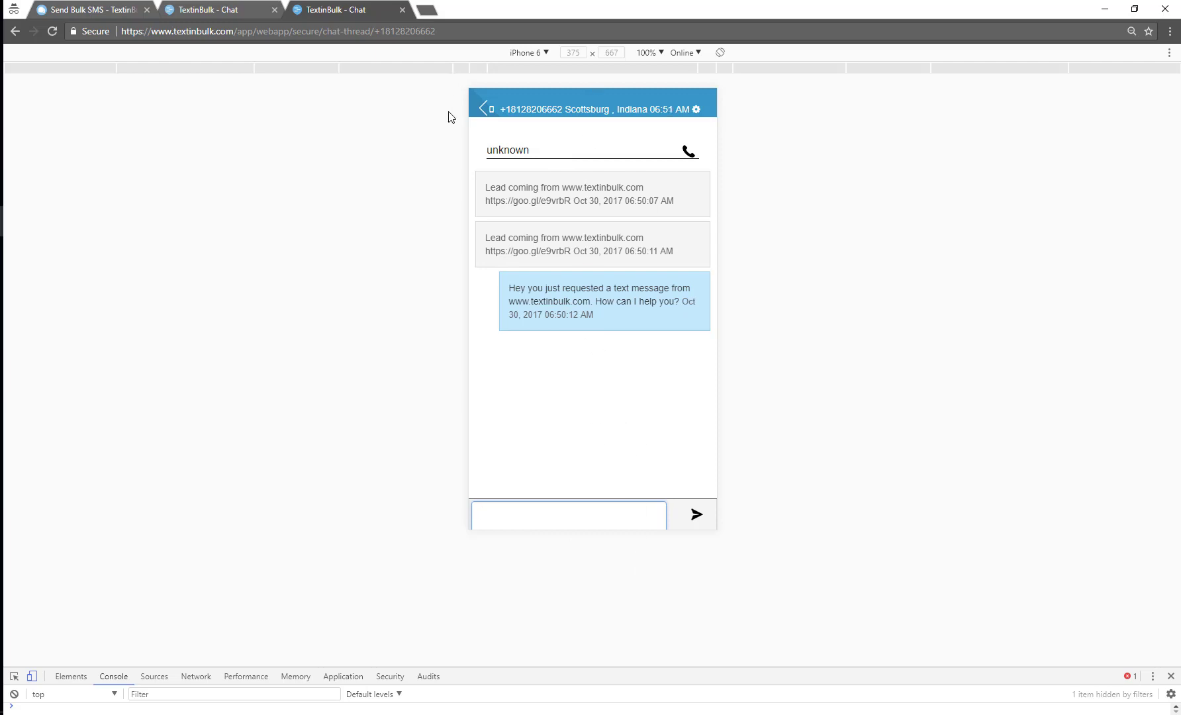
click(228, 11)
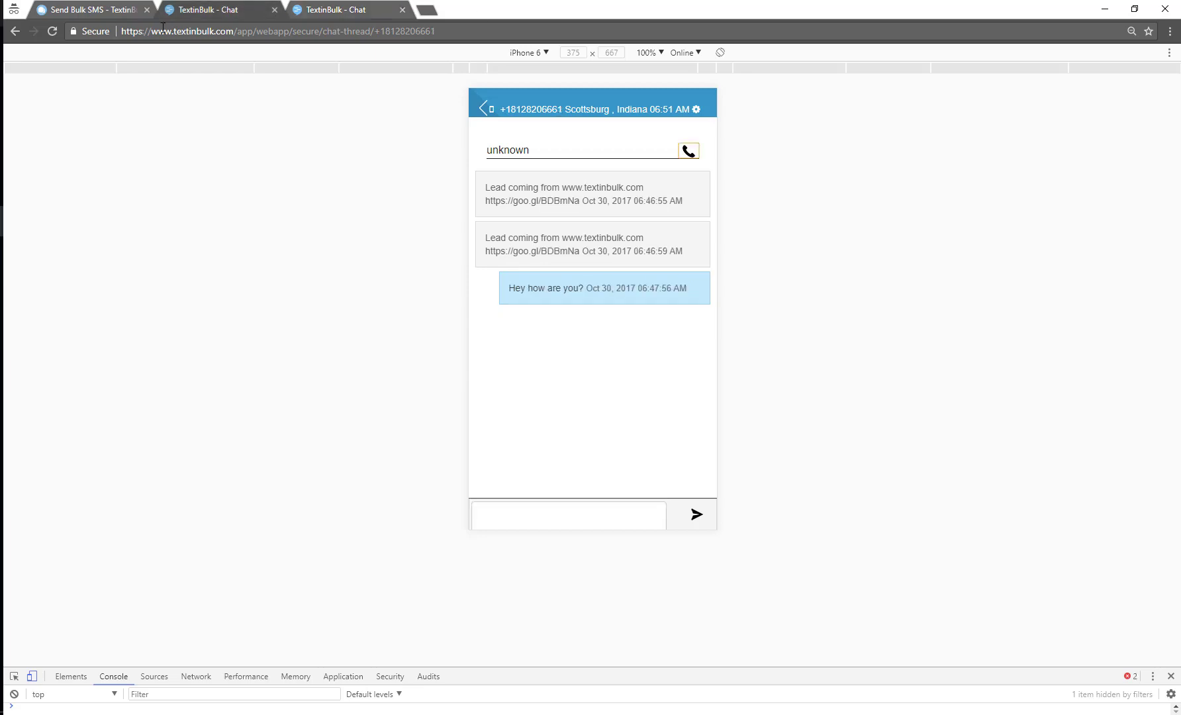
click(116, 13)
Close the Number Information dialog and open the textinbulk.com widget's office hours step
key(alt+Tab)
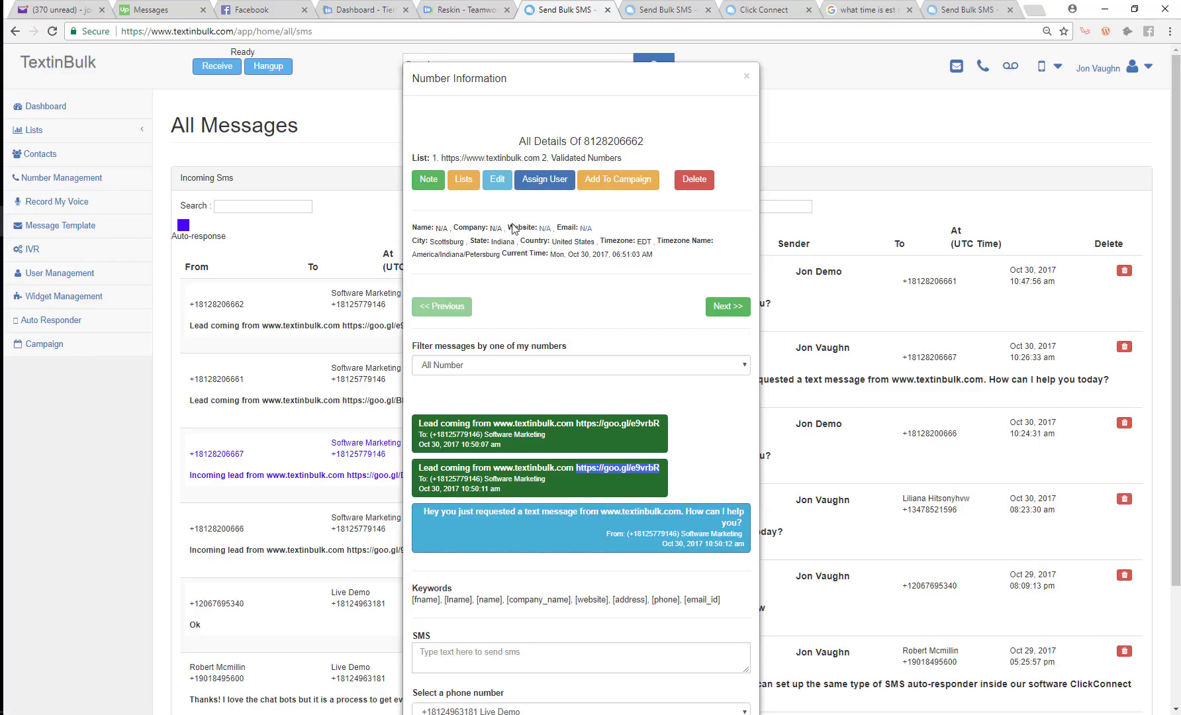
click(93, 432)
click(60, 297)
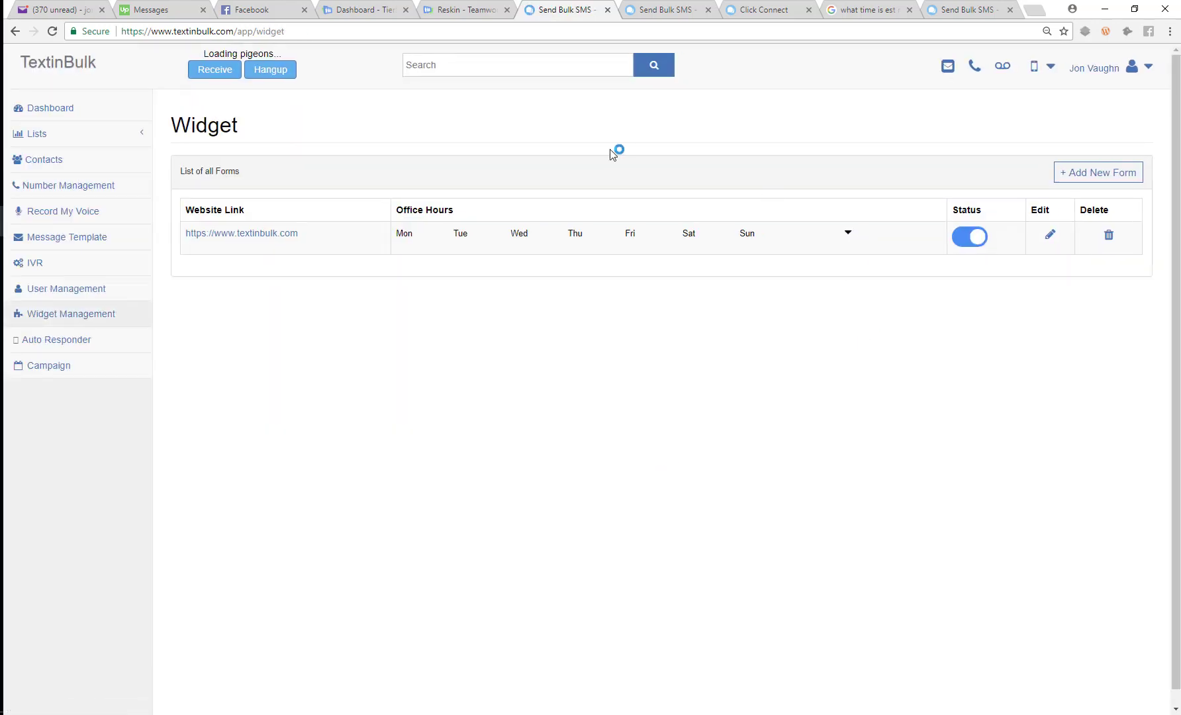
click(1050, 235)
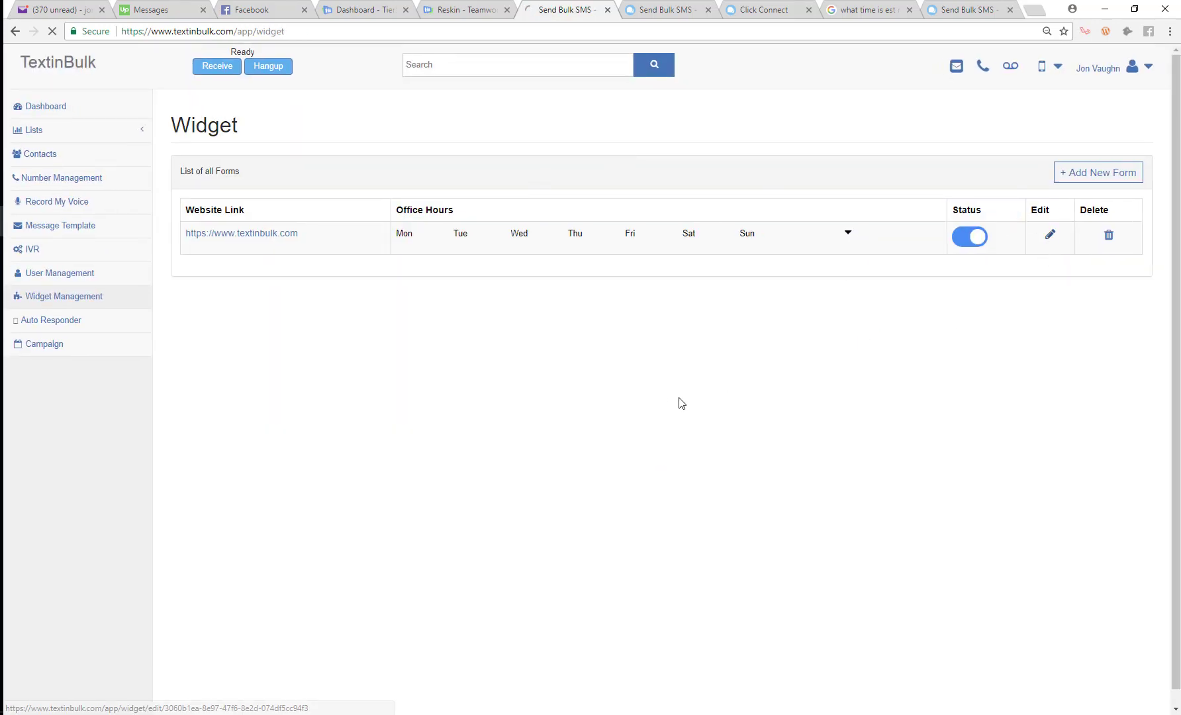
click(610, 223)
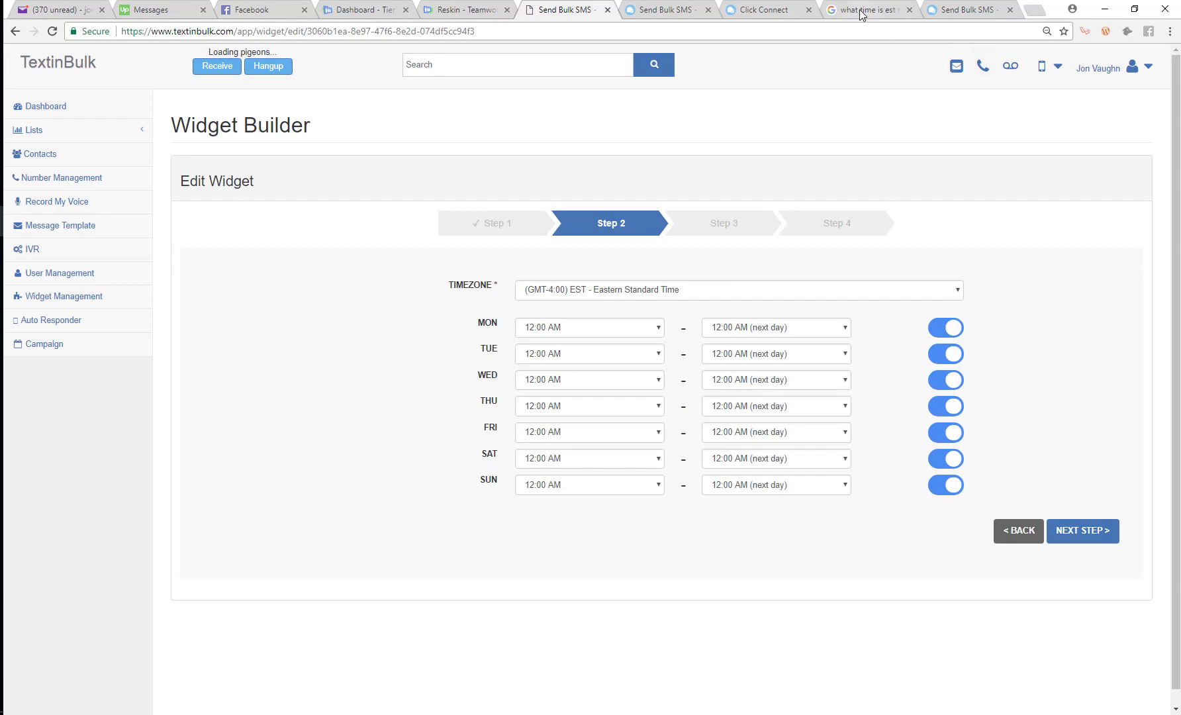
Check the current Eastern time in the search tab, then return to the office hours step
click(862, 11)
click(52, 31)
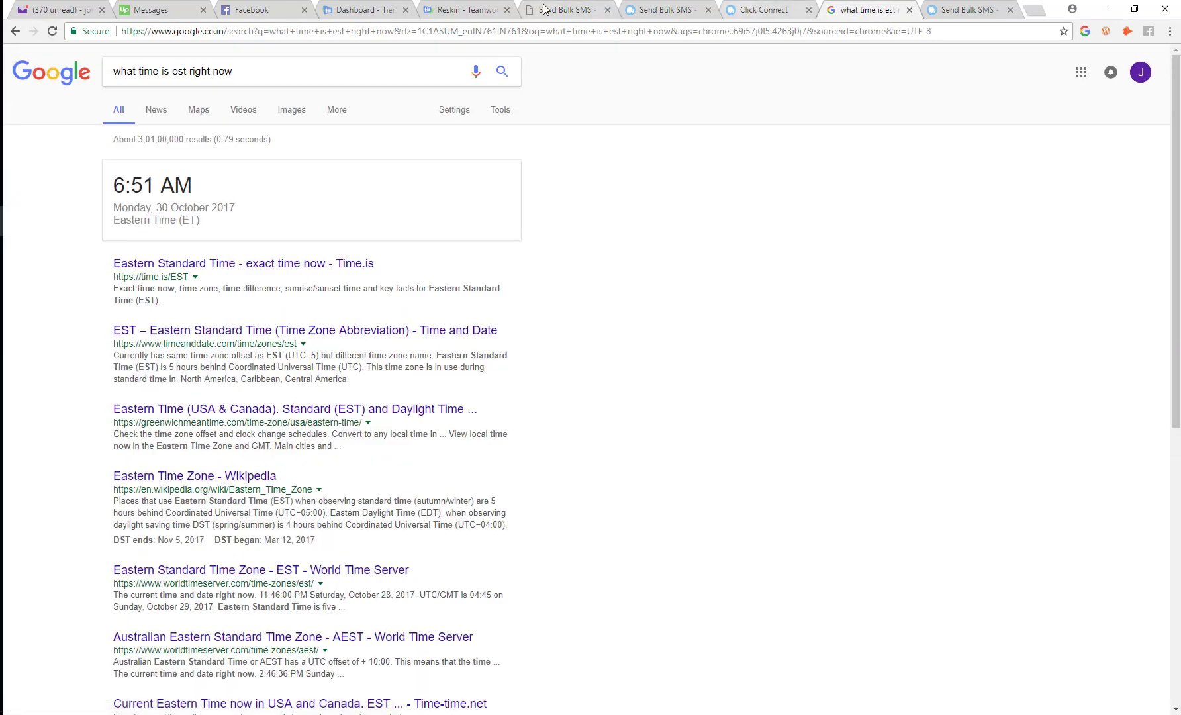
click(661, 10)
click(568, 6)
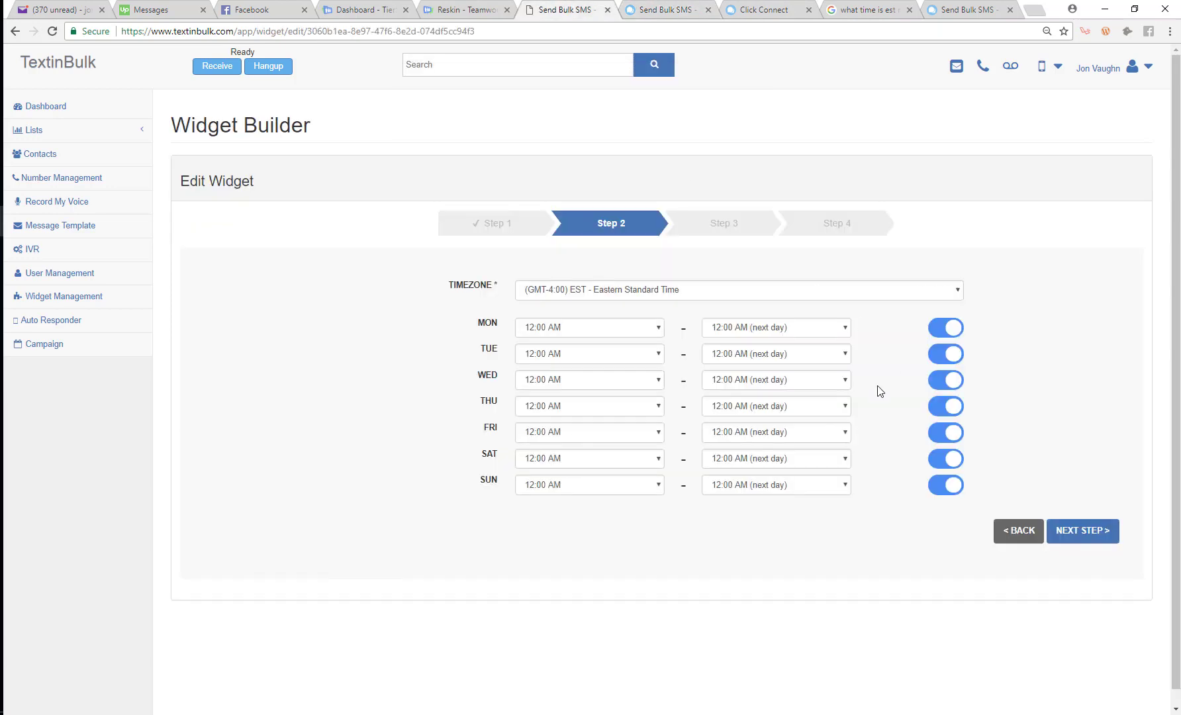
Set Monday's start time to 07:00 AM, generate the embed code, and switch to the homepage window
click(583, 324)
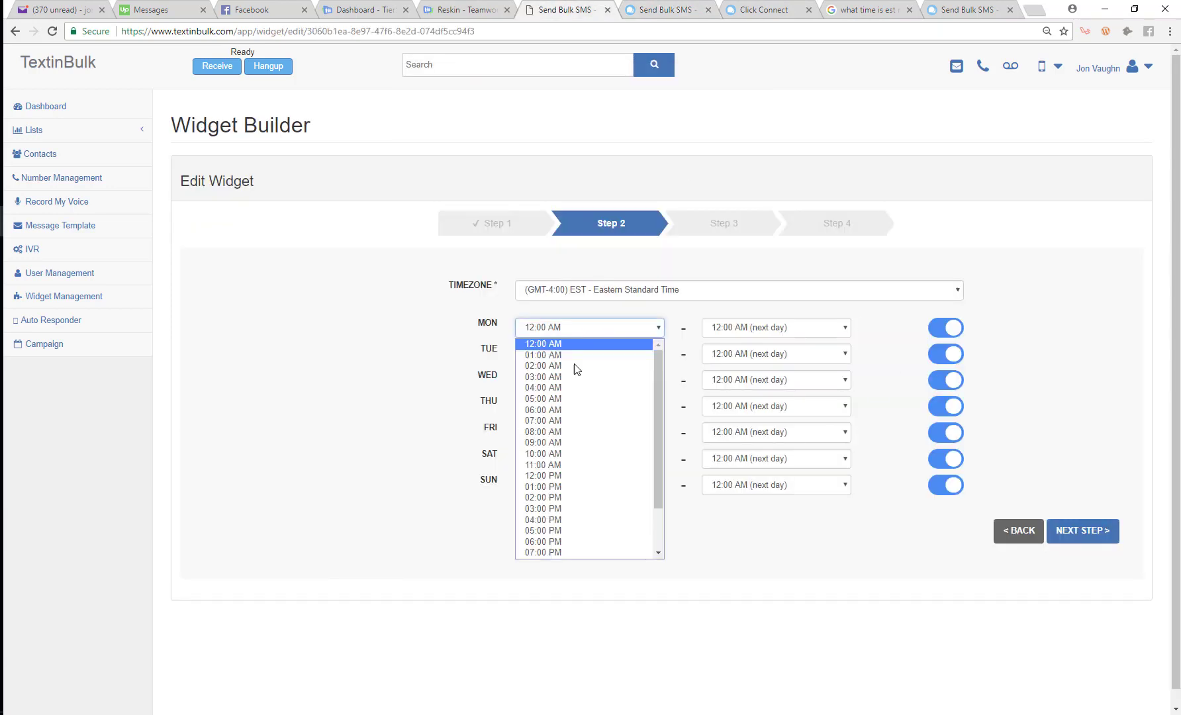
click(567, 424)
click(1109, 535)
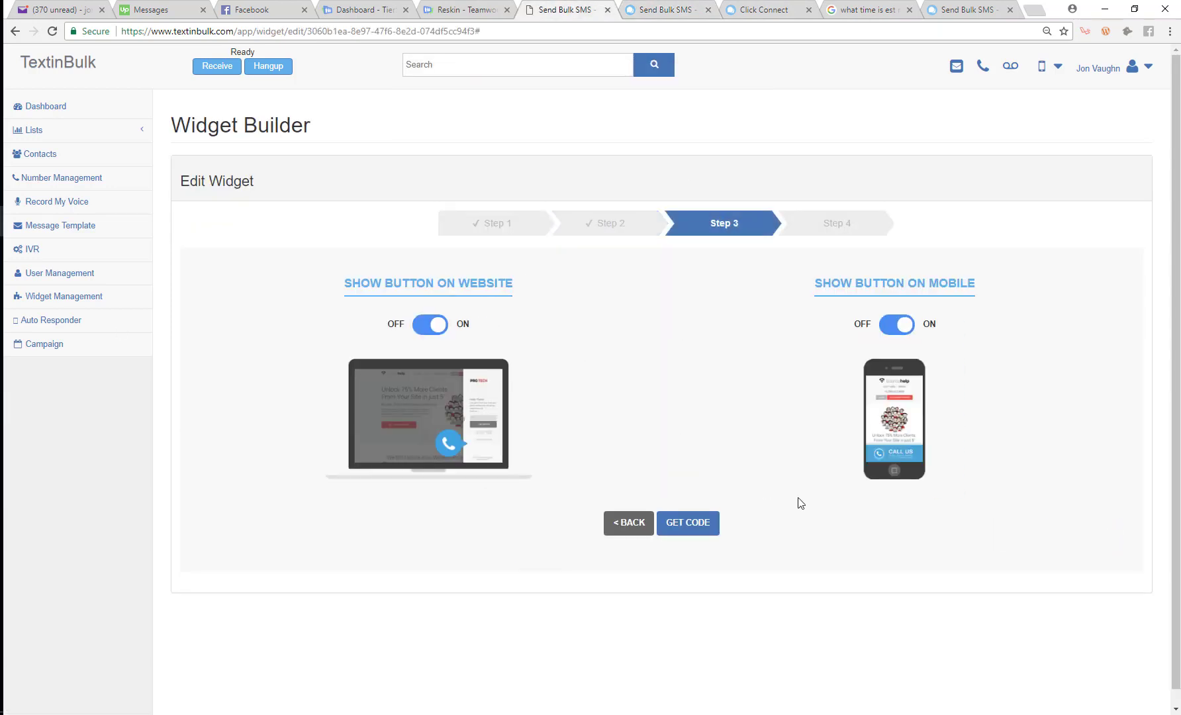
click(672, 528)
key(alt+Tab)
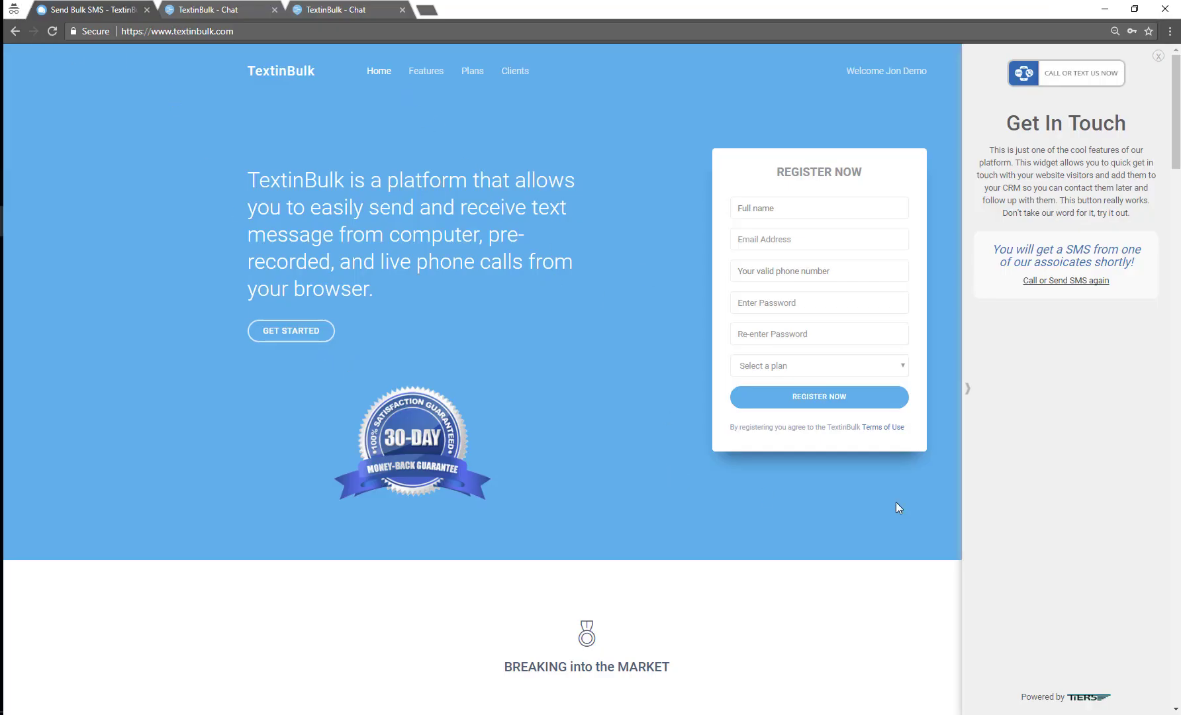
Toggle the Get In Touch panel, then load textinbulk.com in a new incognito tab
click(968, 389)
click(1072, 653)
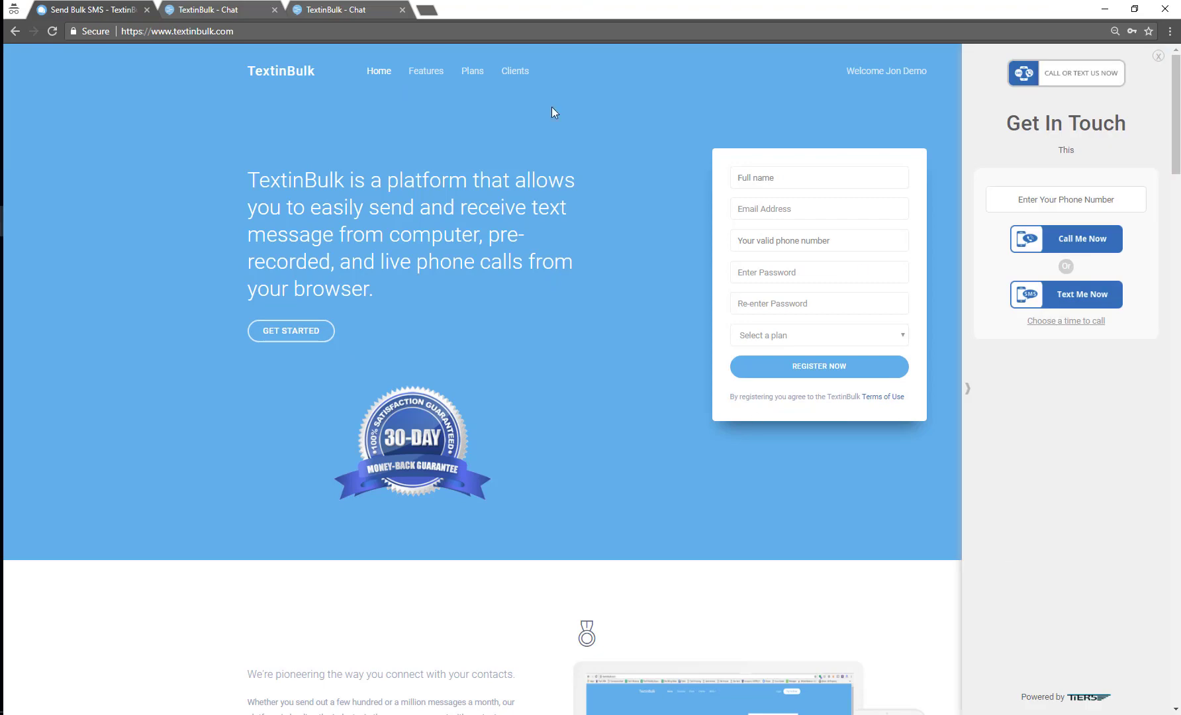
click(426, 11)
text(te)
key(Return)
drag(512, 12, 271, 9)
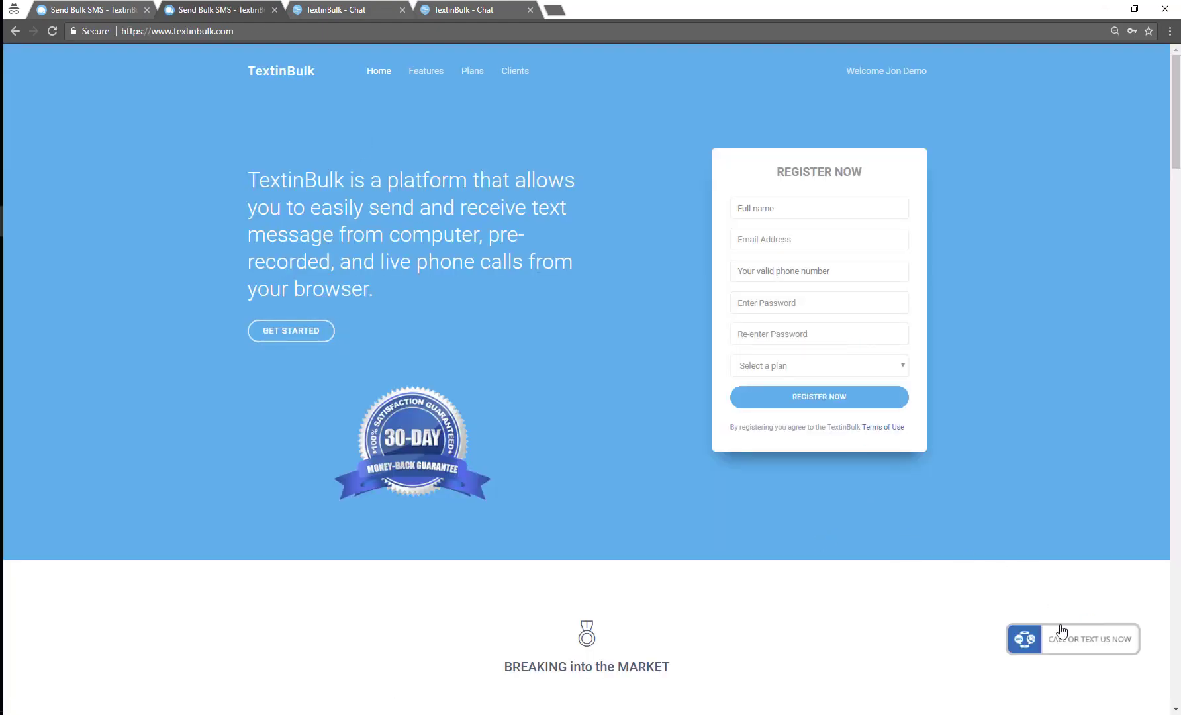
Open the homepage's Get In Touch widget and switch it to scheduling a call time
click(1062, 631)
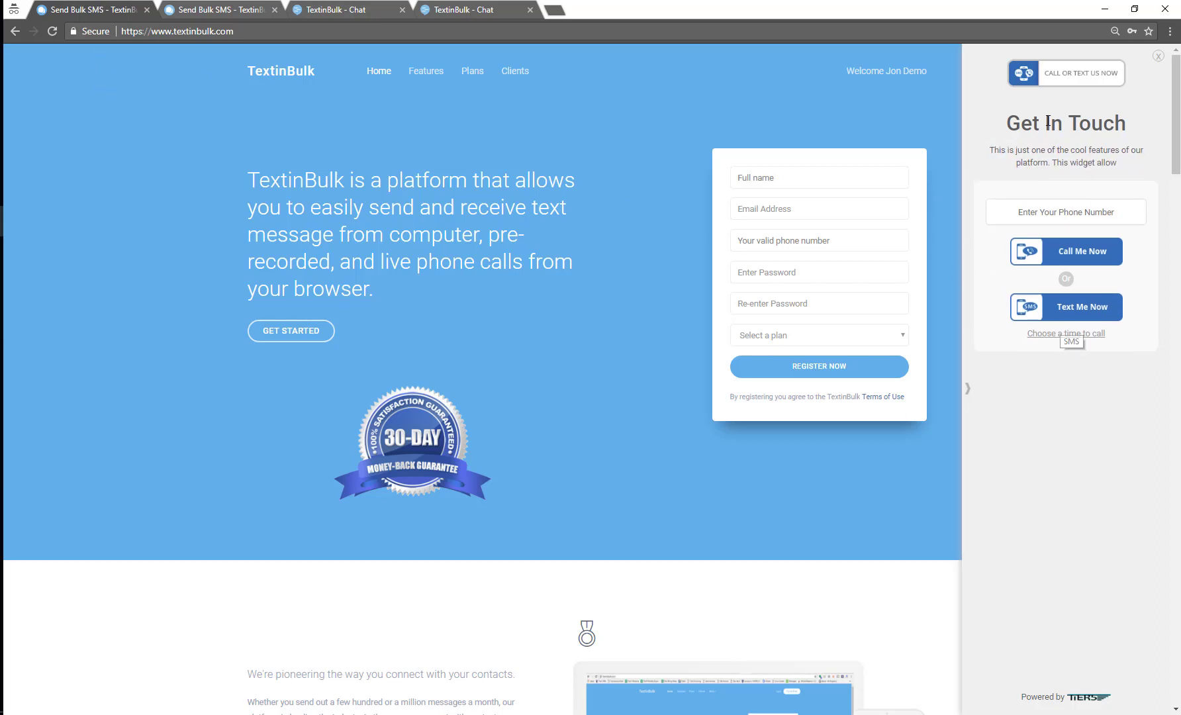
click(1075, 215)
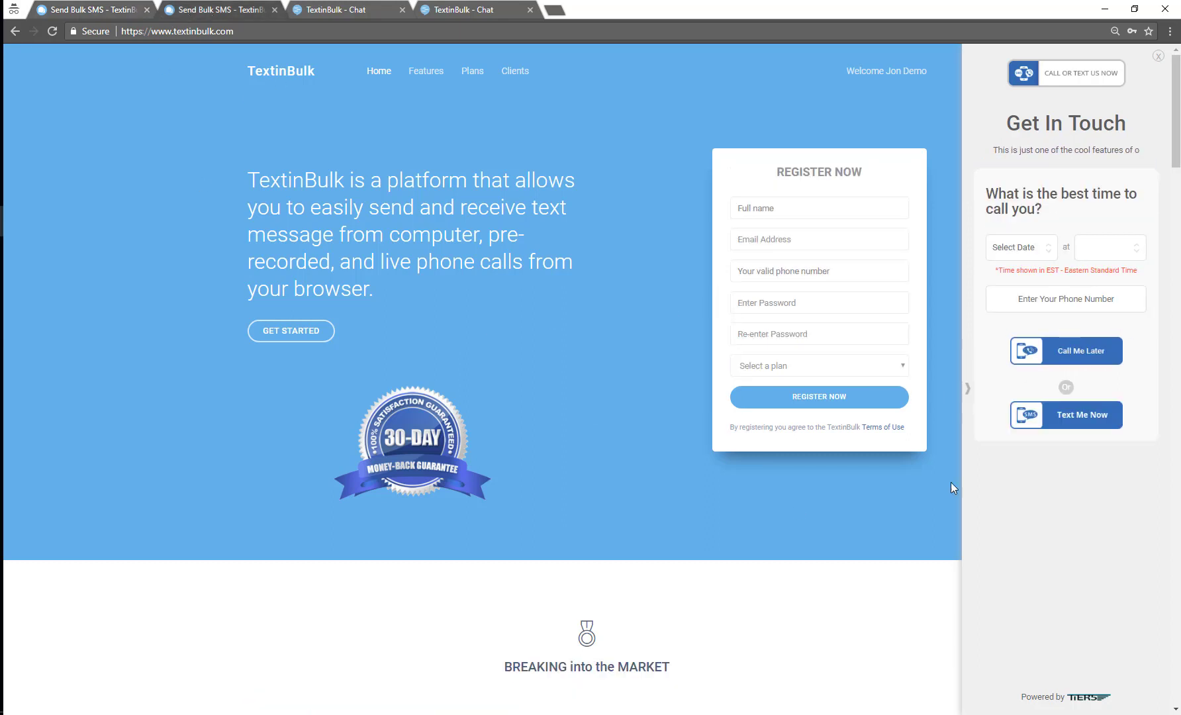
click(966, 388)
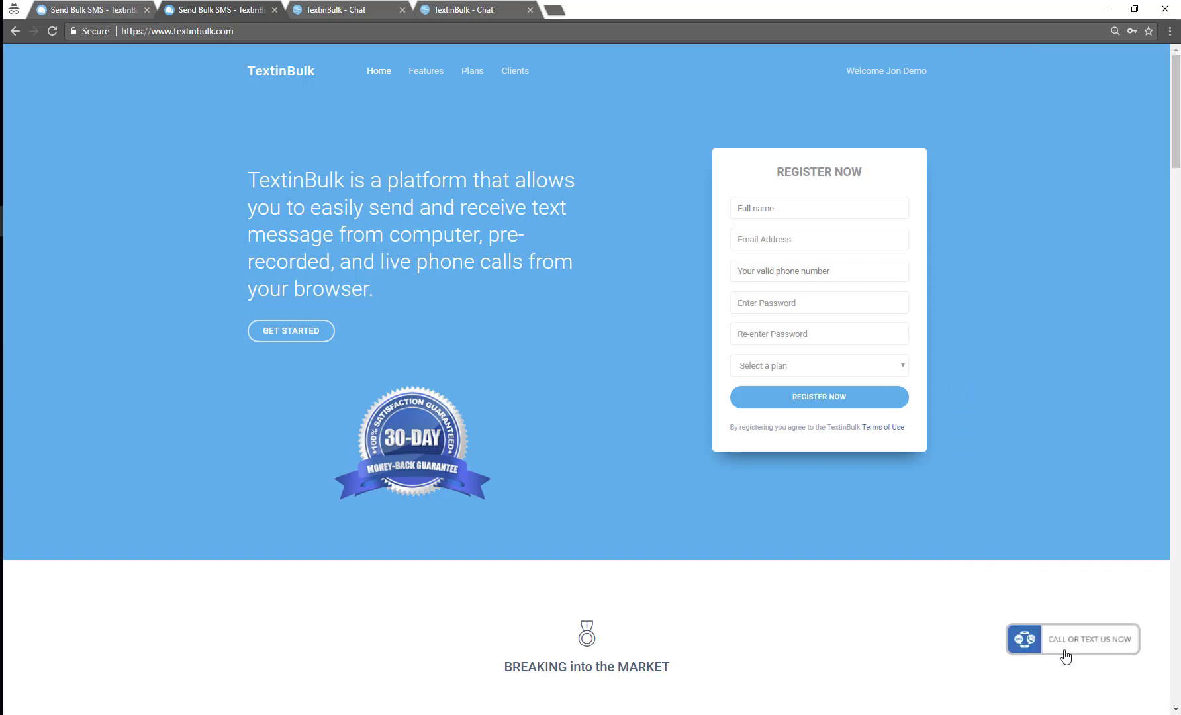
click(1065, 656)
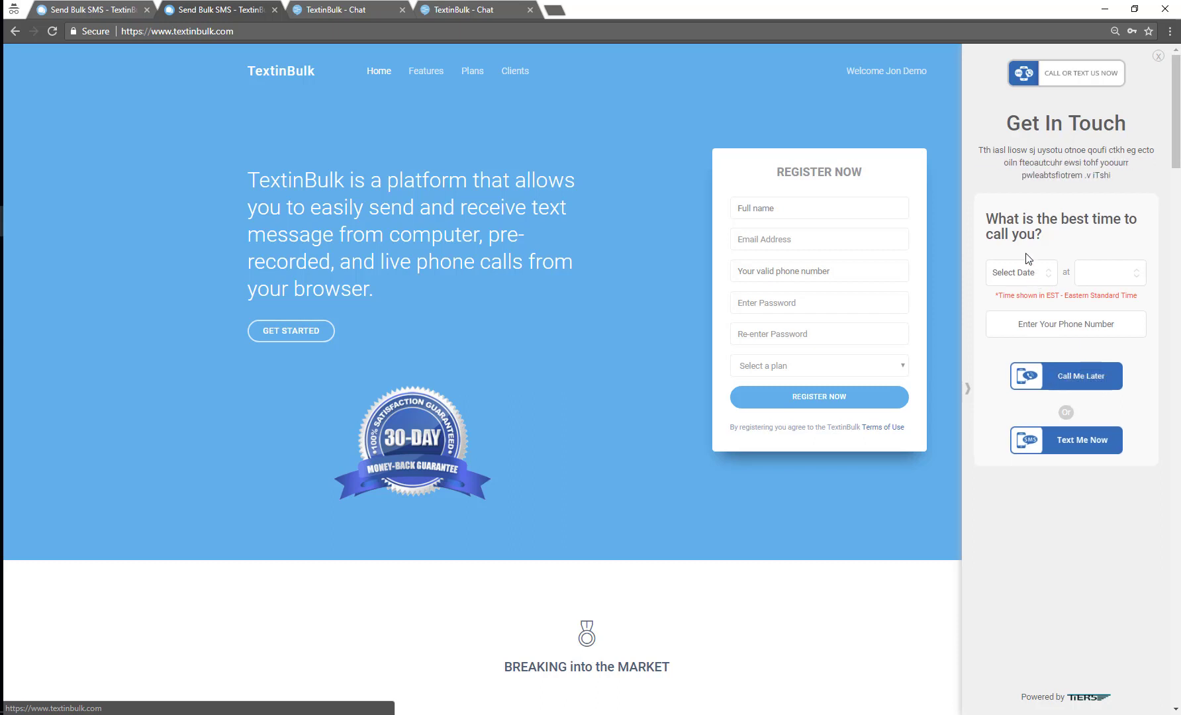
Pick callback date 2017-10-30 and time 7 am, then focus the phone number field
click(1019, 272)
click(1013, 306)
click(1104, 285)
click(1096, 318)
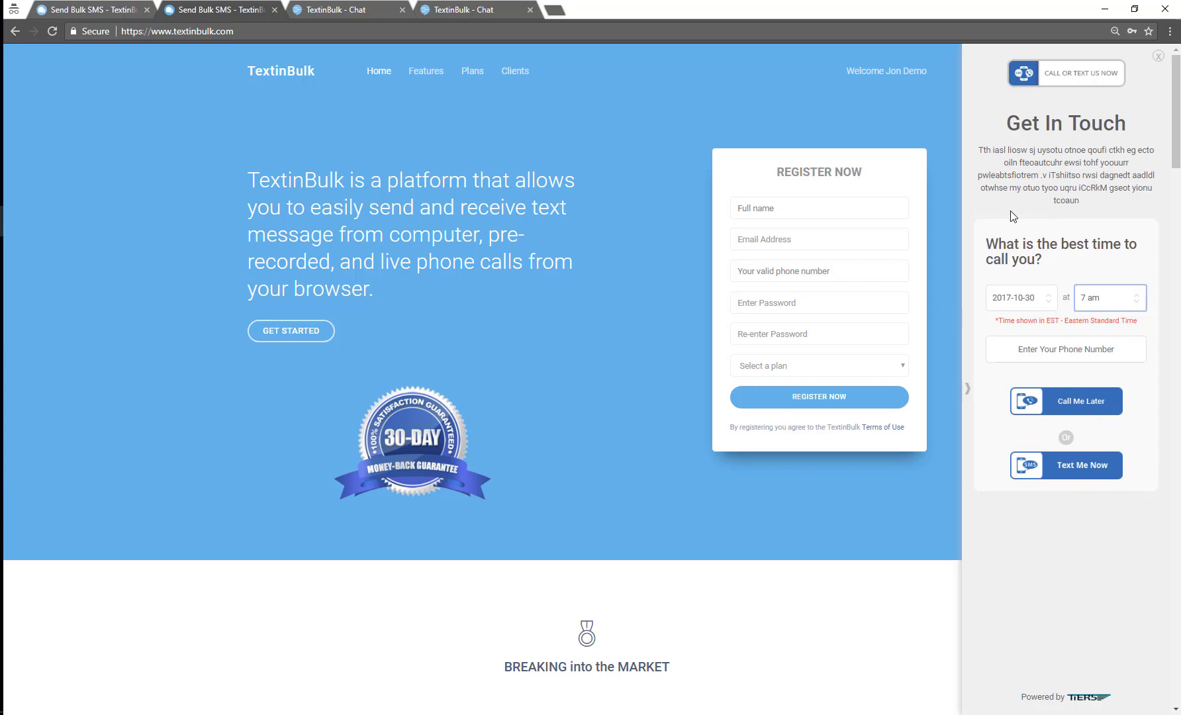
click(1014, 344)
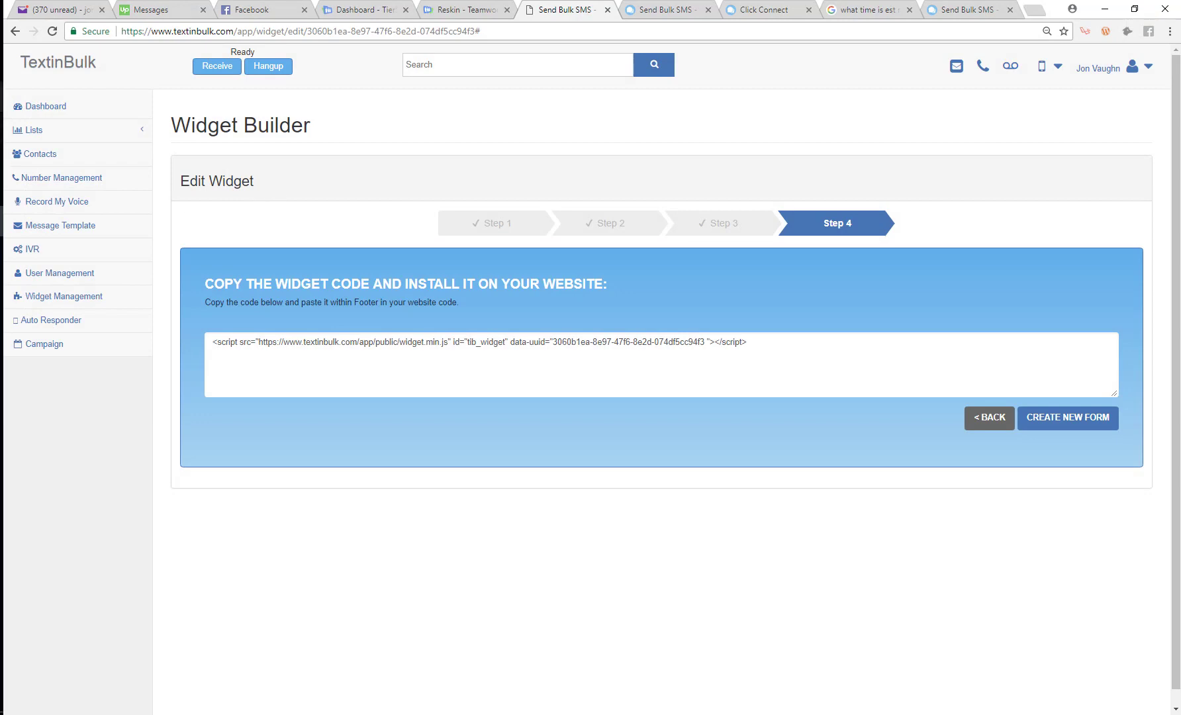
click(46, 128)
scroll(106, 430, down, 2)
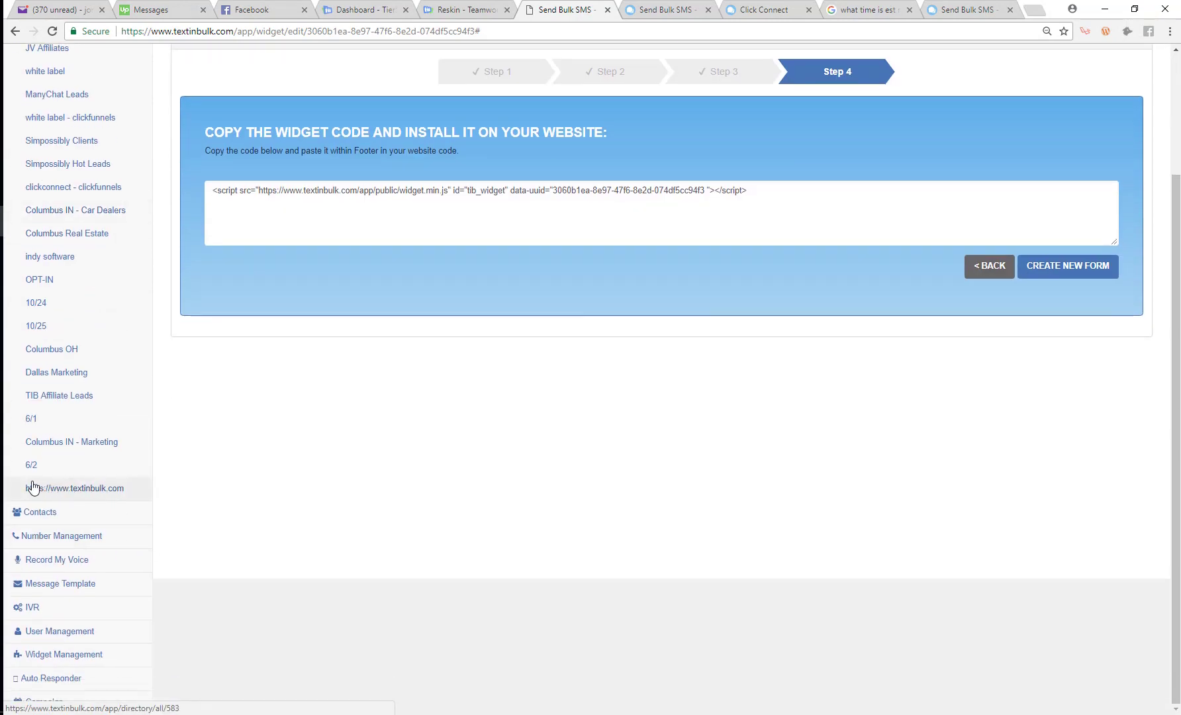
click(62, 661)
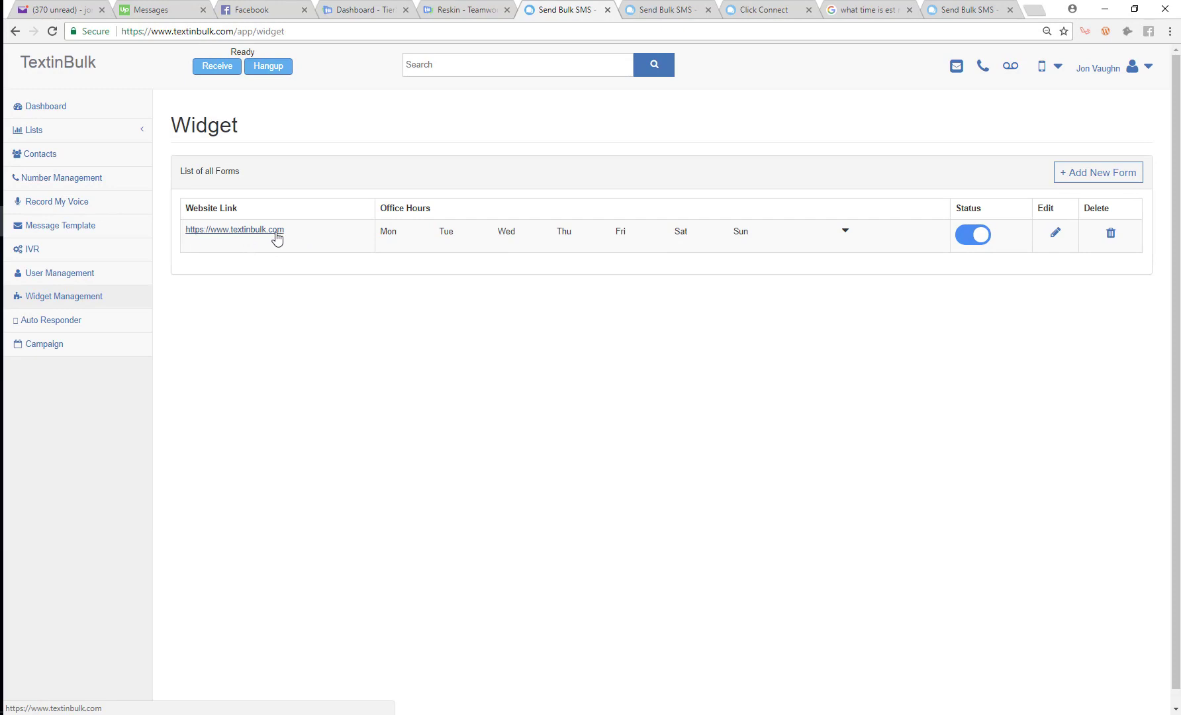
click(73, 137)
scroll(95, 503, down, 3)
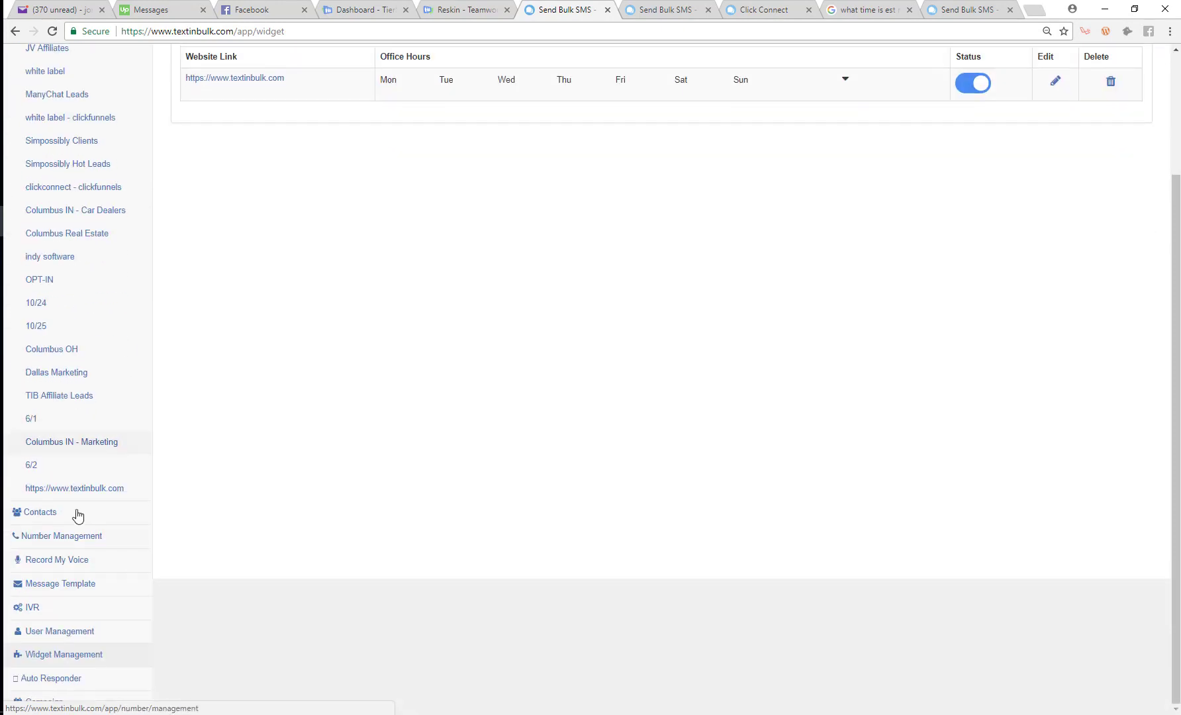
click(60, 495)
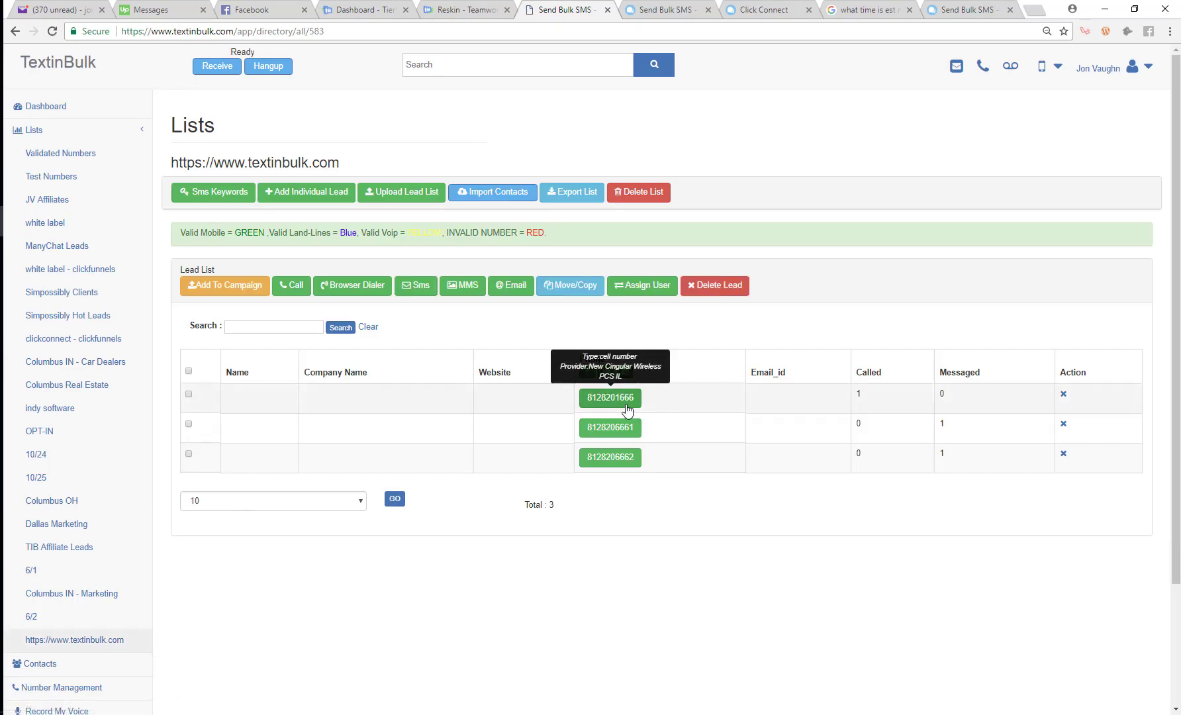
mouse_move(609, 473)
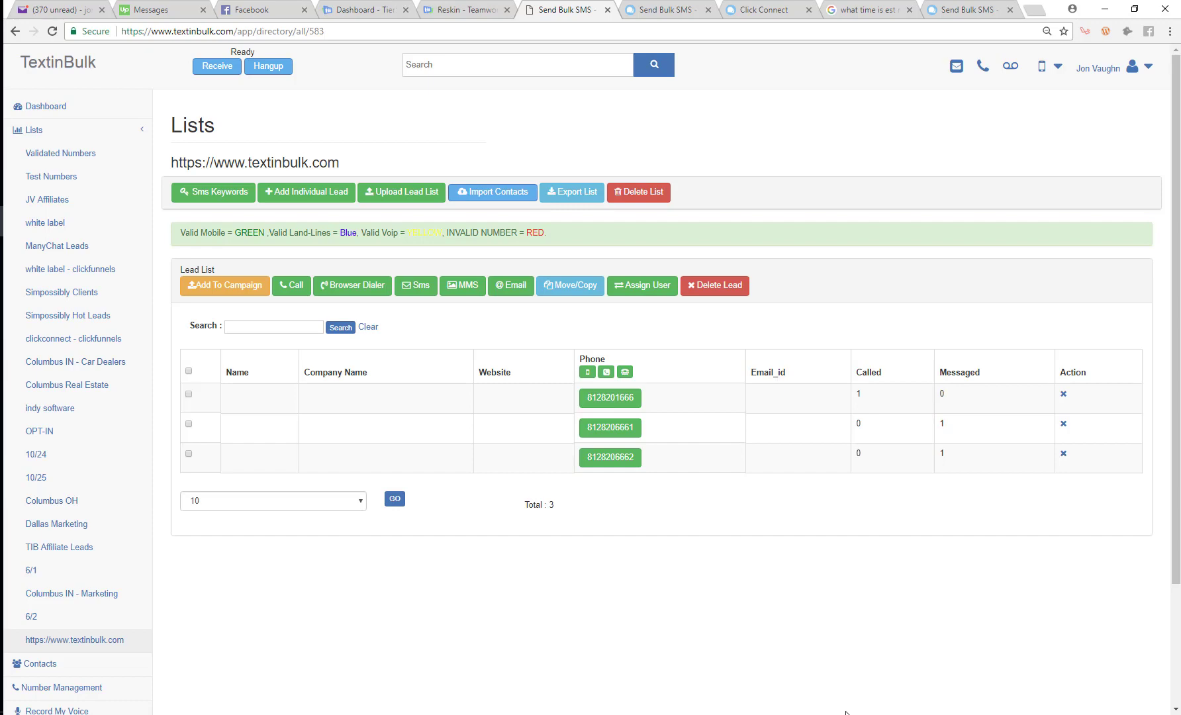
scroll(345, 226, down, 3)
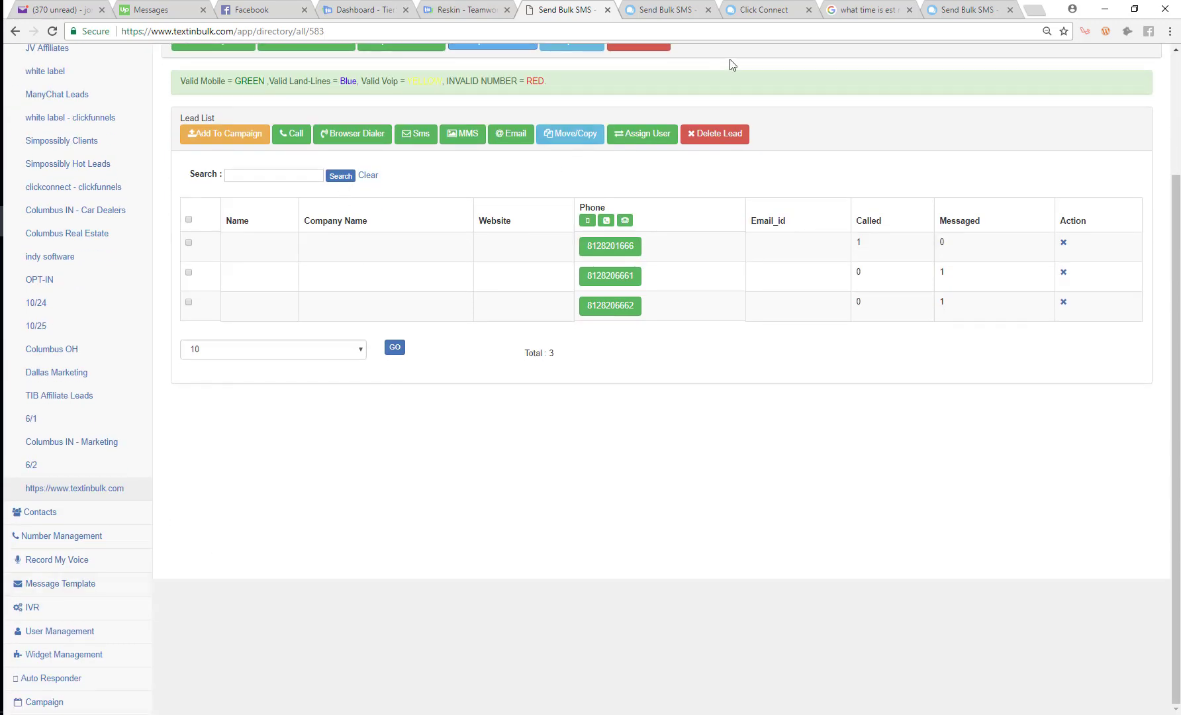
click(746, 7)
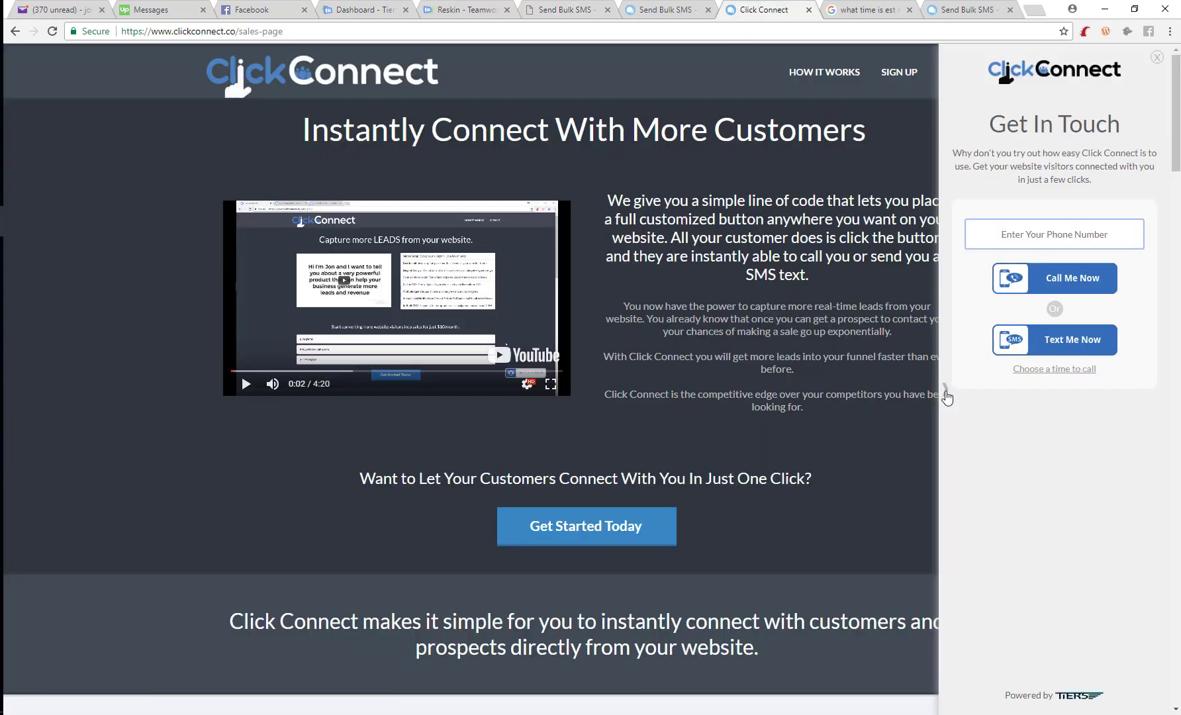
Close the Get In Touch panel, go back to the lead list tab, and open Widget Management
click(945, 394)
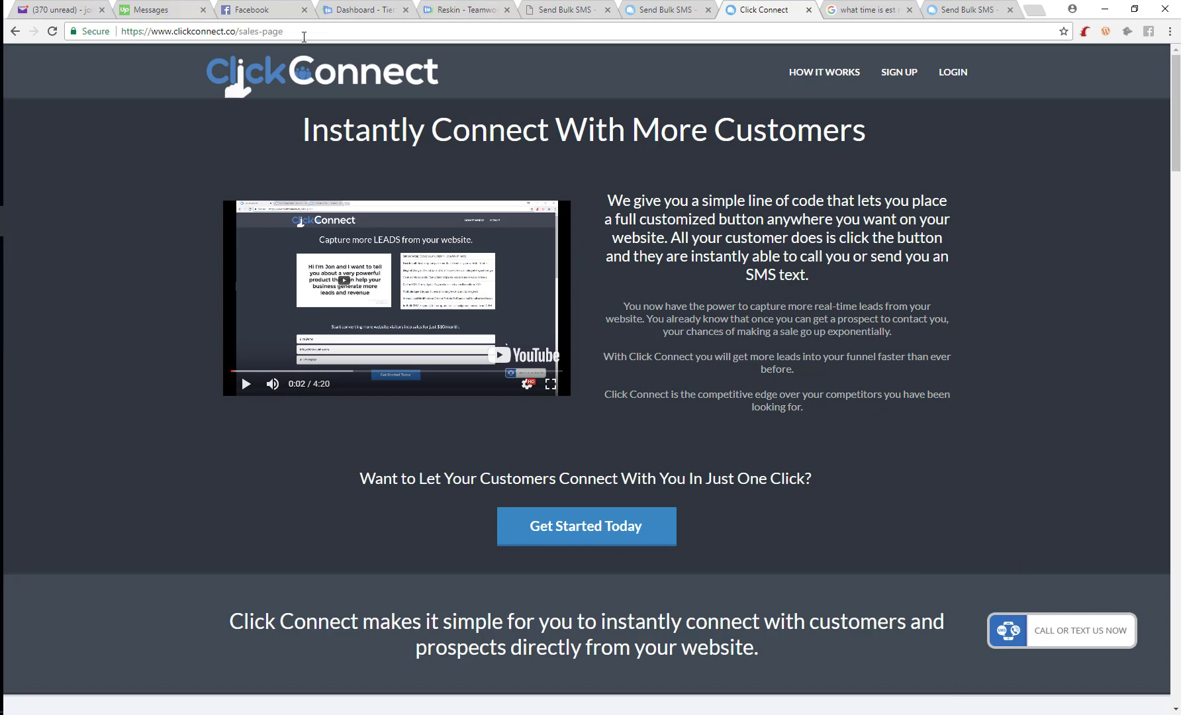
click(540, 7)
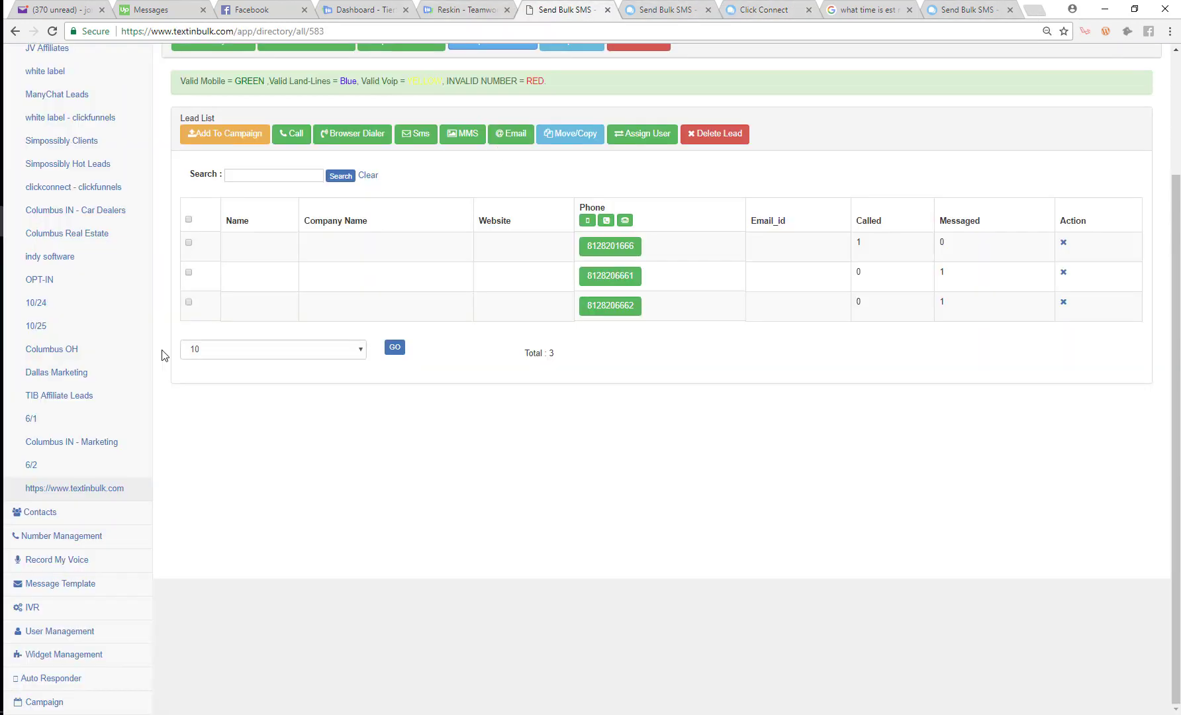
click(44, 661)
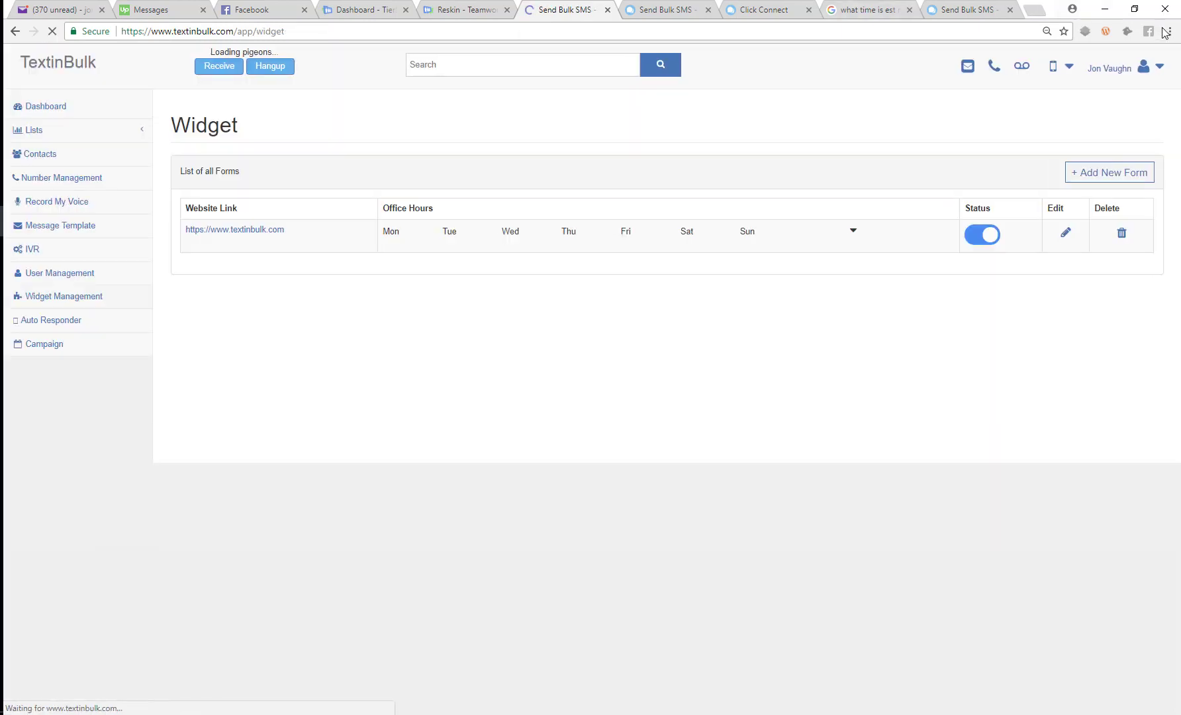
Open a private browsing window for textinbulk.com, then return to the Widget page
click(1165, 32)
click(1124, 83)
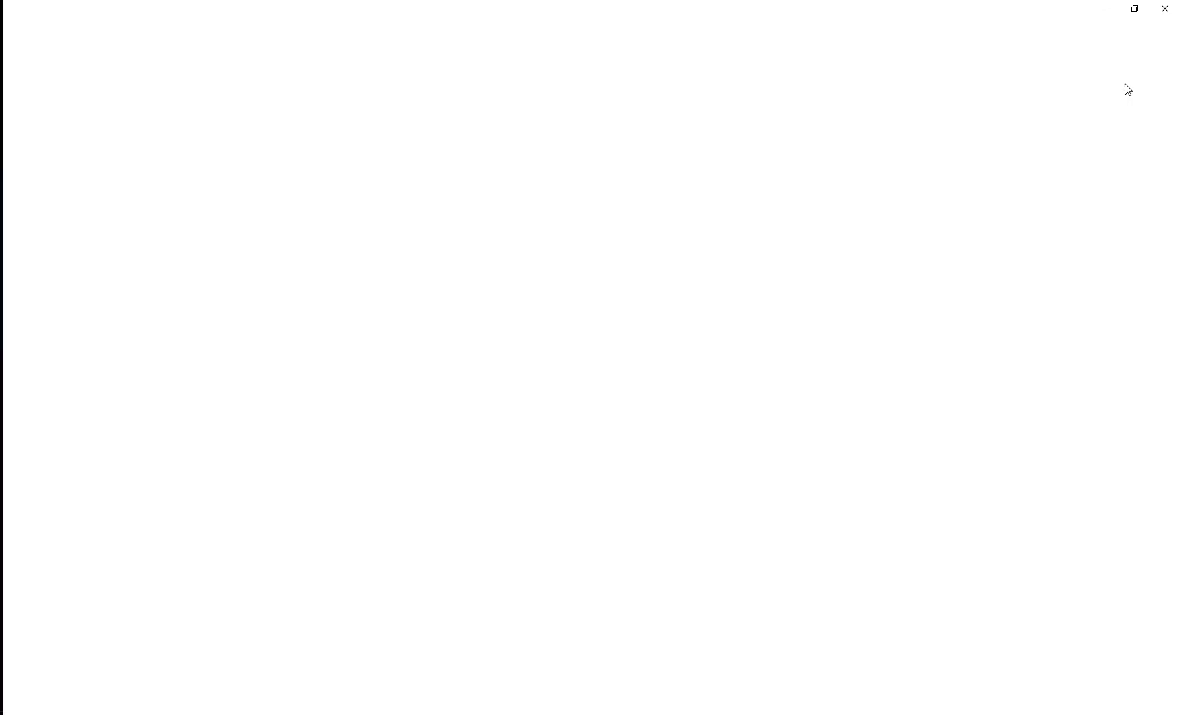
text(textinbulk.com)
key(alt+F4)
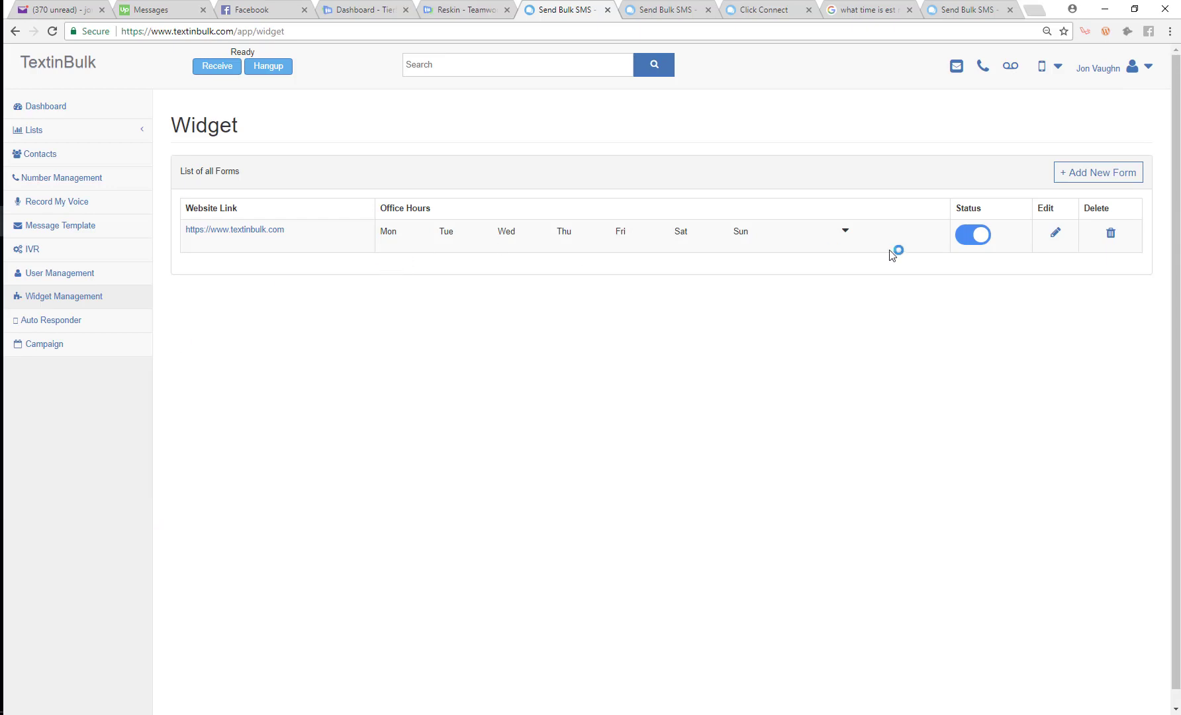
Change the textinbulk.com widget's form type to Call Form and advance to office hours
click(1050, 234)
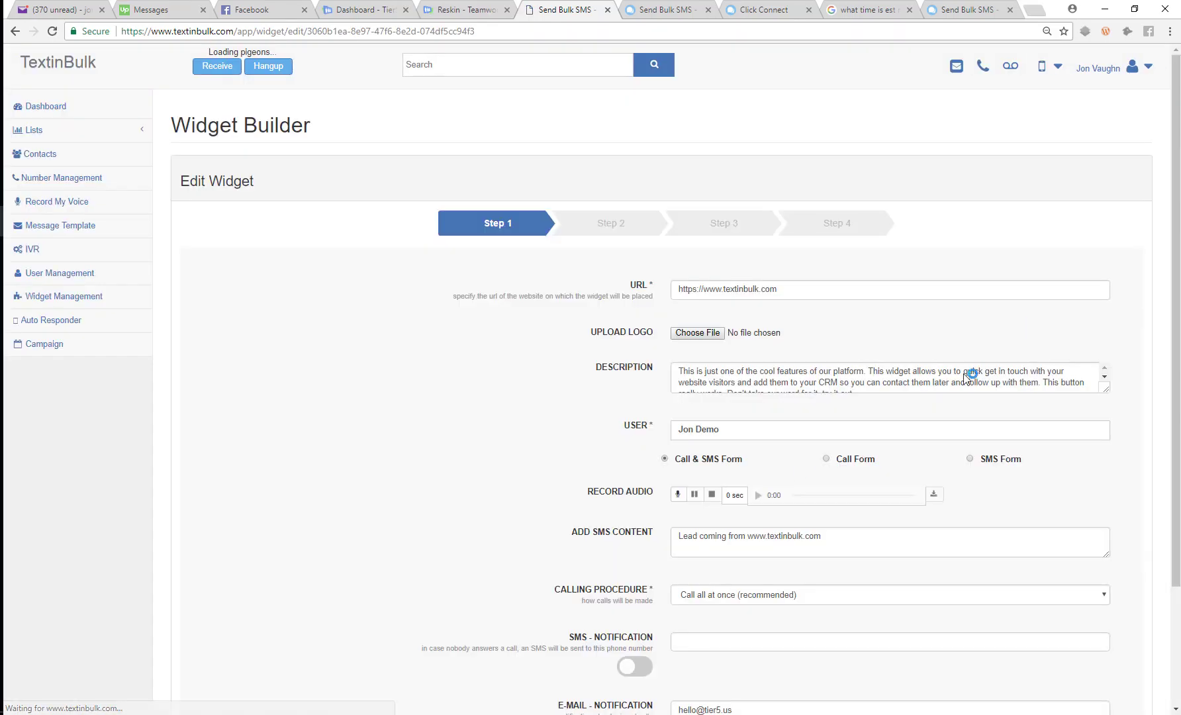
click(826, 459)
scroll(941, 627, down, 2)
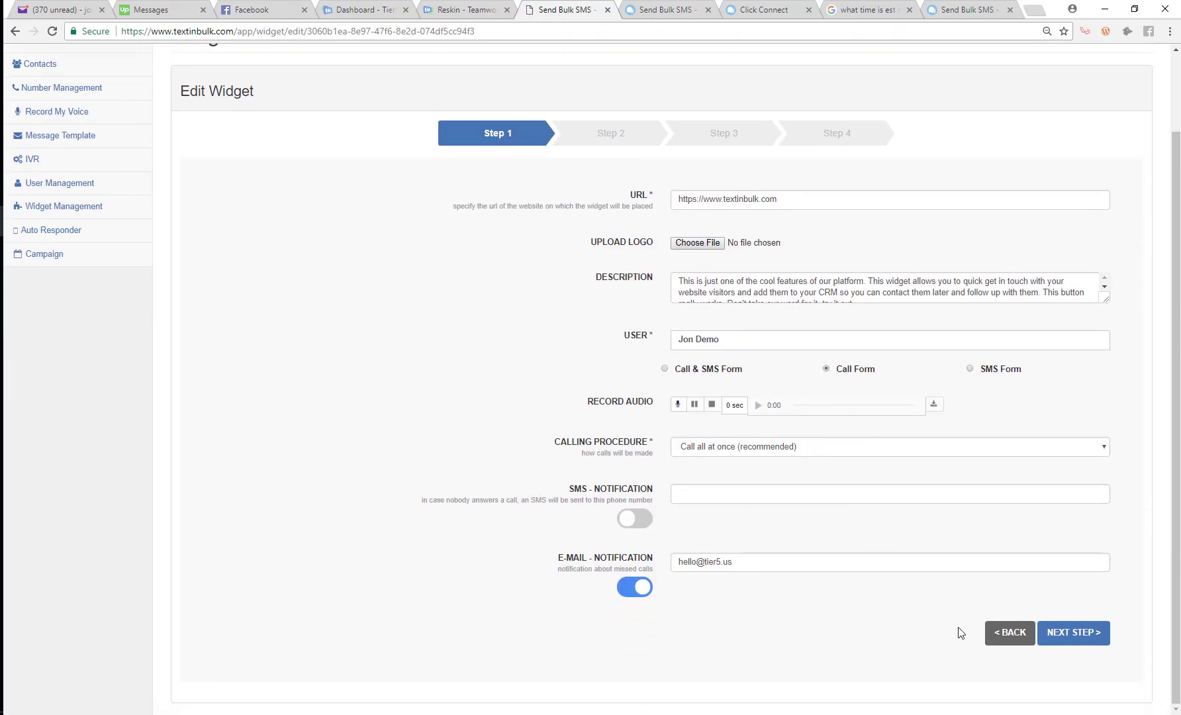
click(1102, 645)
On the live homepage, open the widget and check its call-back date options
key(alt+Tab)
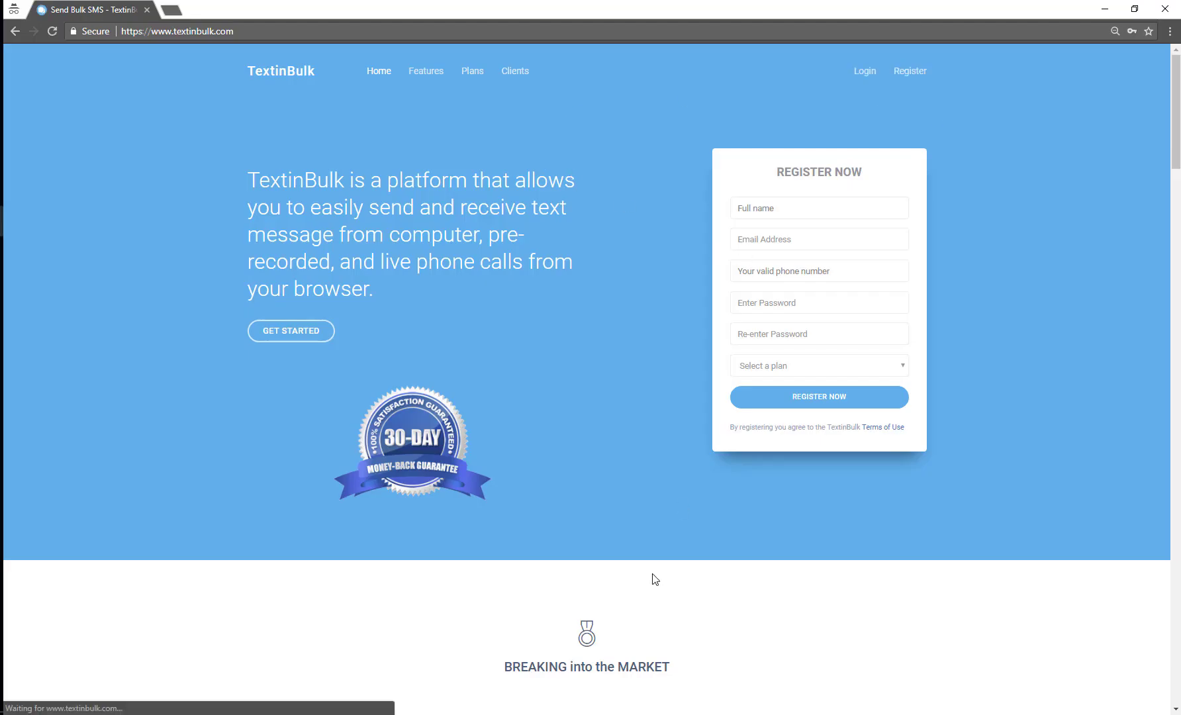
click(1082, 637)
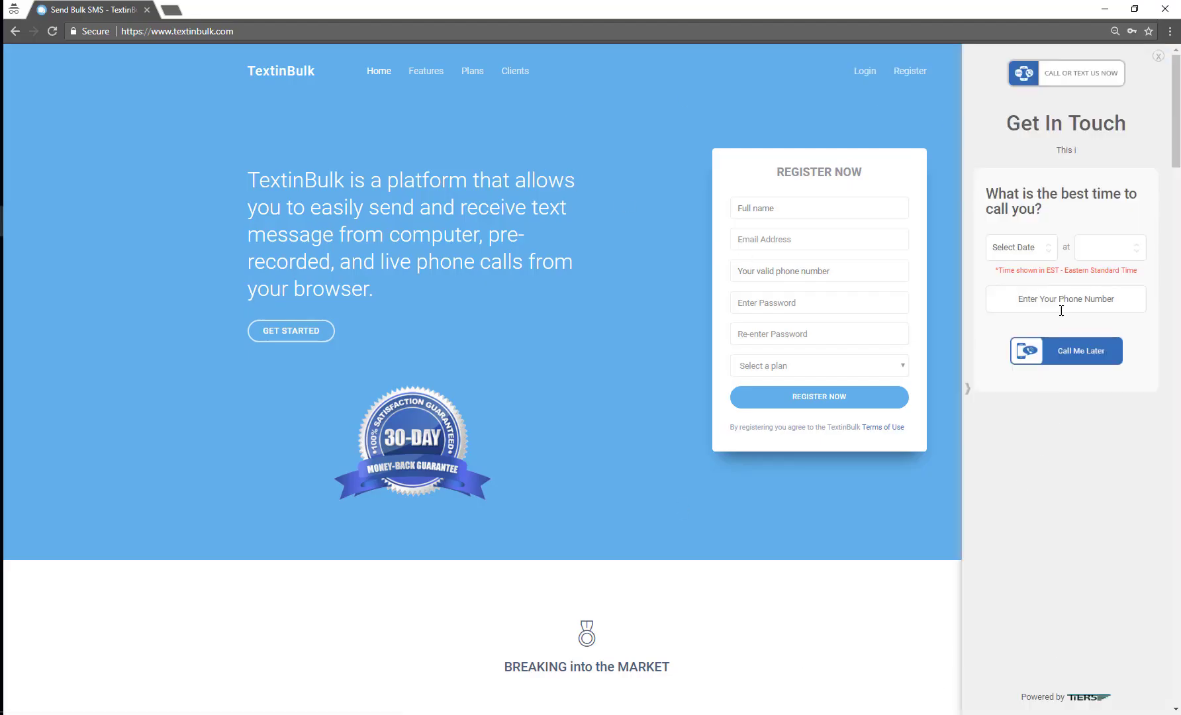
click(1044, 256)
click(1041, 253)
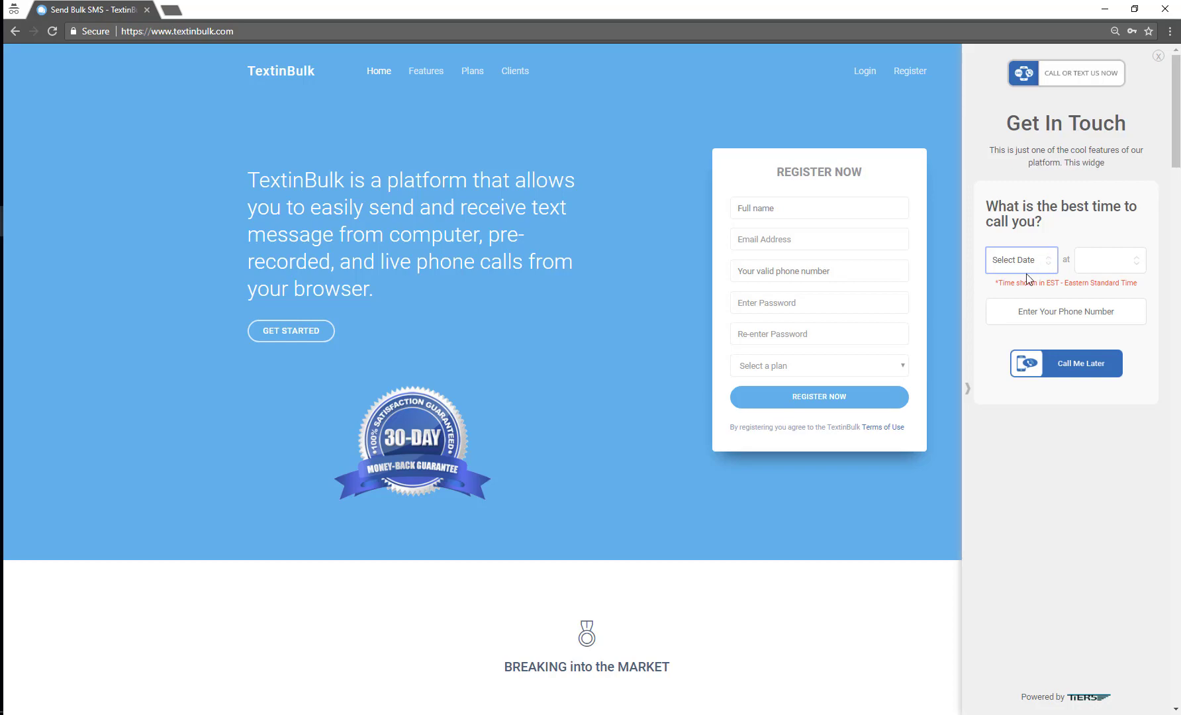
click(966, 388)
Change the widget's form type to SMS Form and advance to the office hours step
key(alt+Tab)
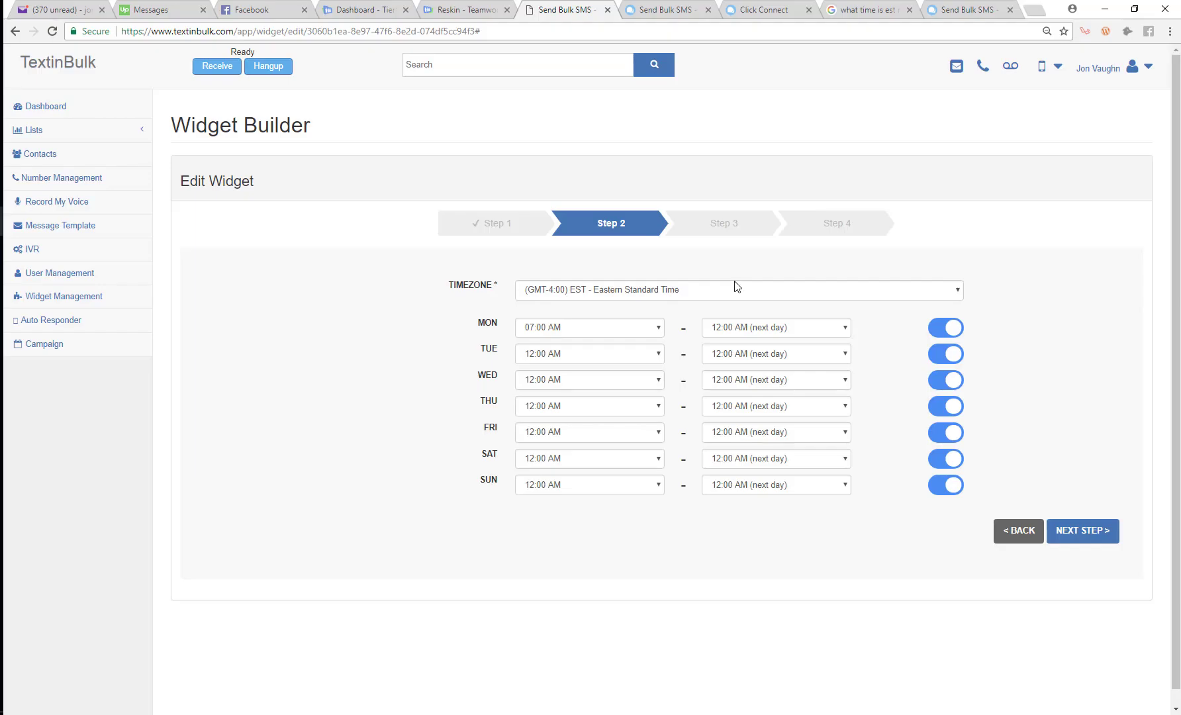
click(503, 211)
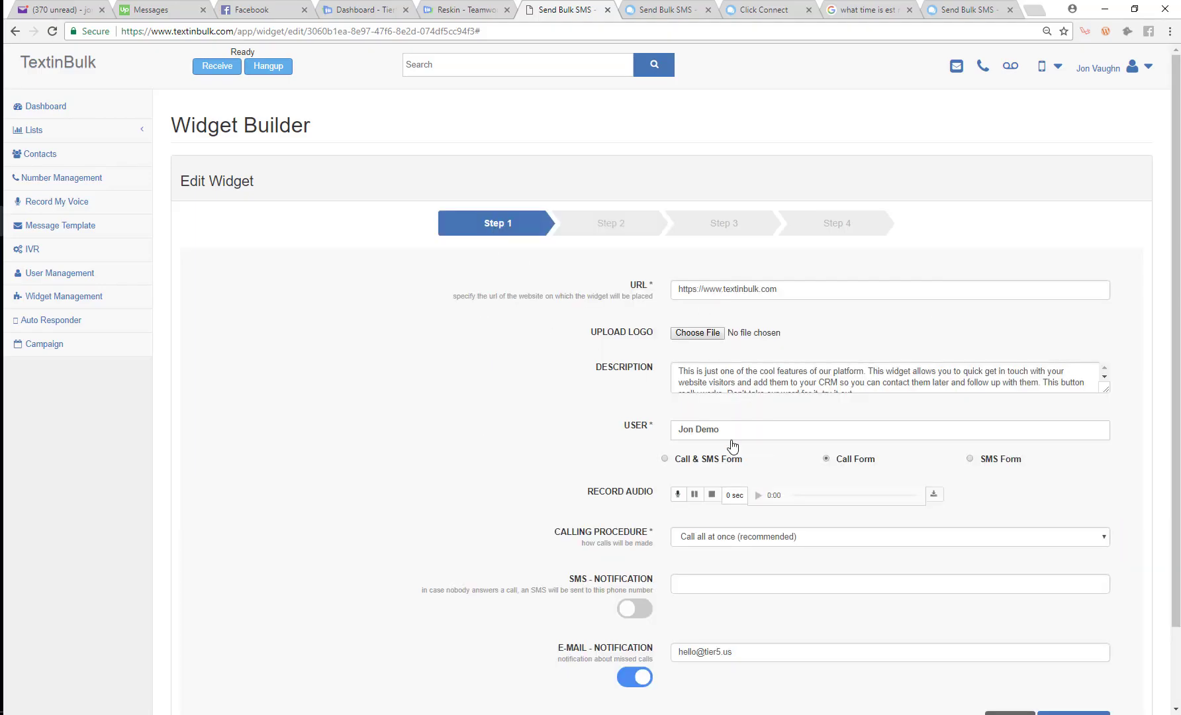
click(970, 458)
scroll(970, 458, down, 2)
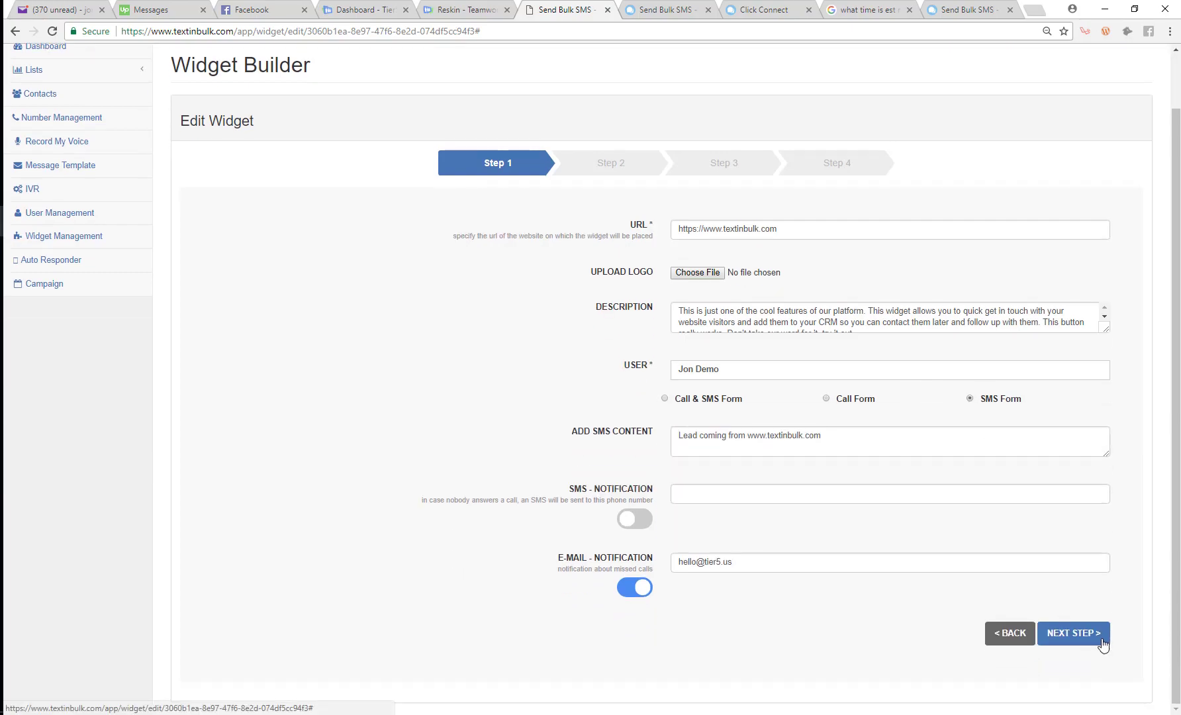
click(1073, 632)
Open and close the Text Us Now widget on the live site, then return to editor Step 1
key(alt+Tab)
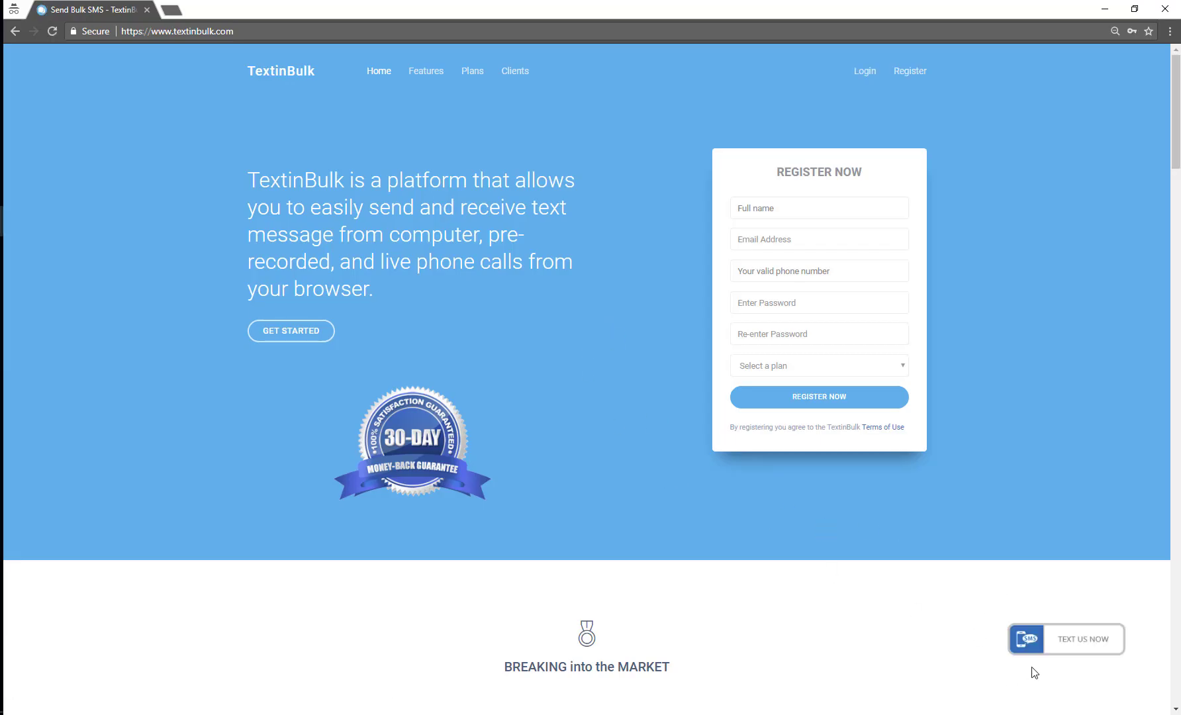
click(1052, 641)
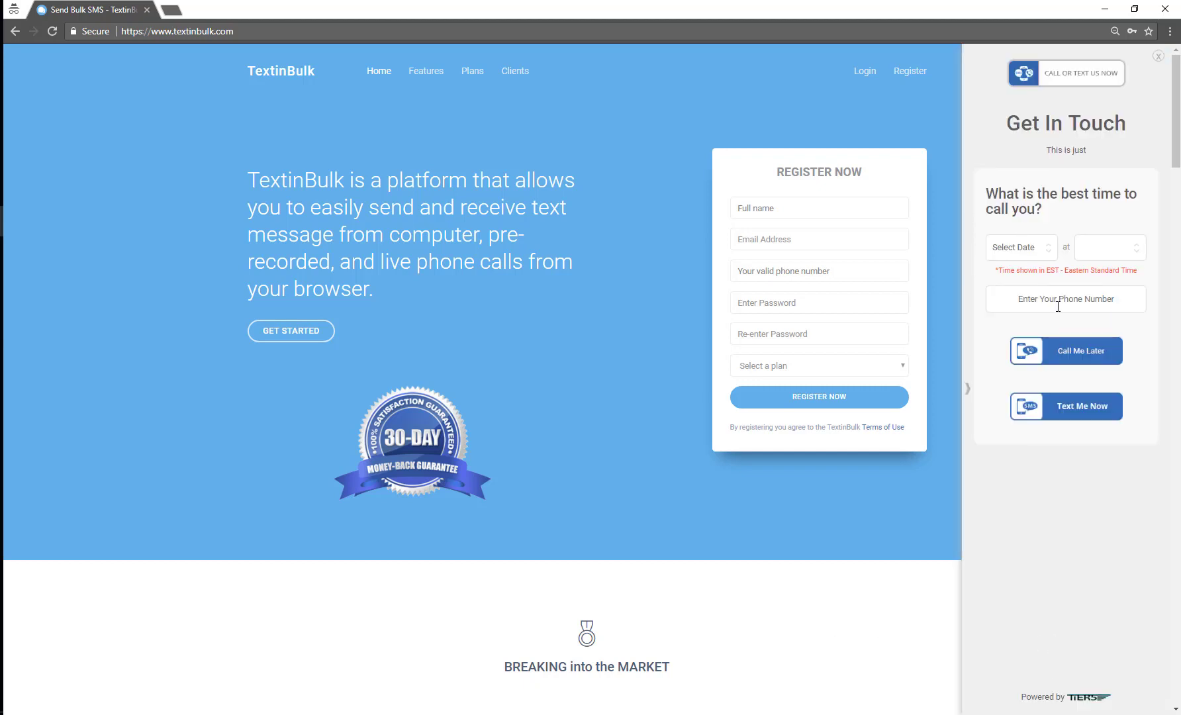
click(968, 396)
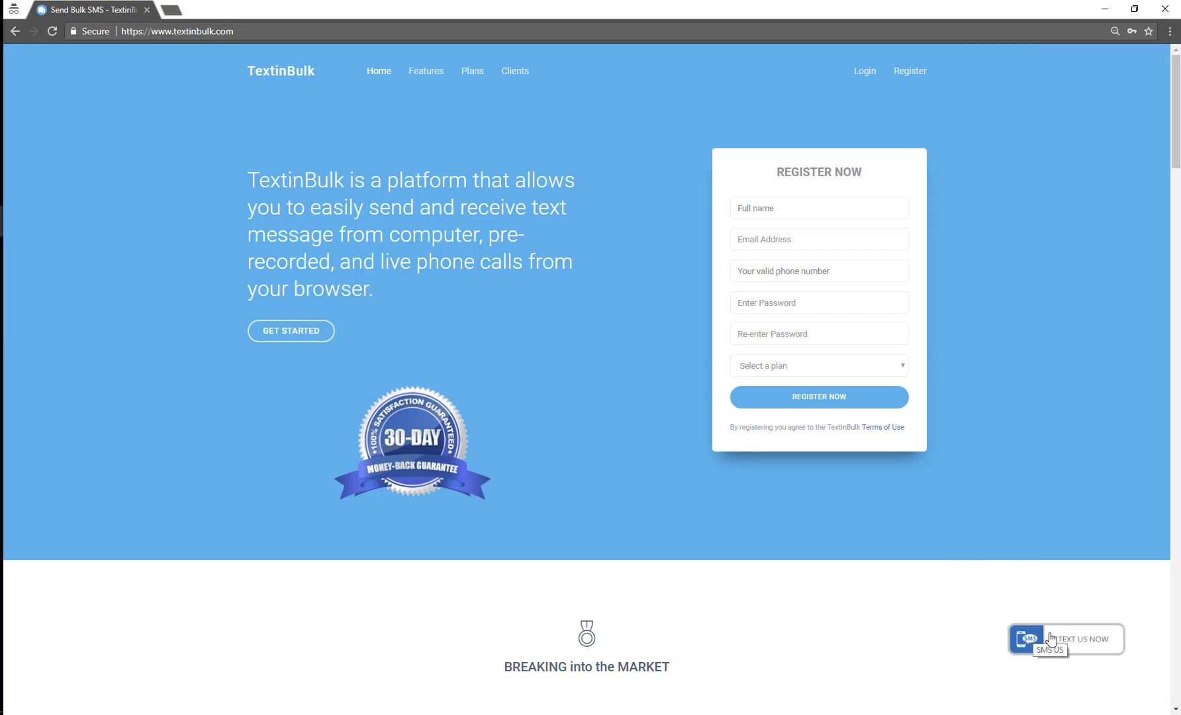
key(alt+Tab)
click(472, 221)
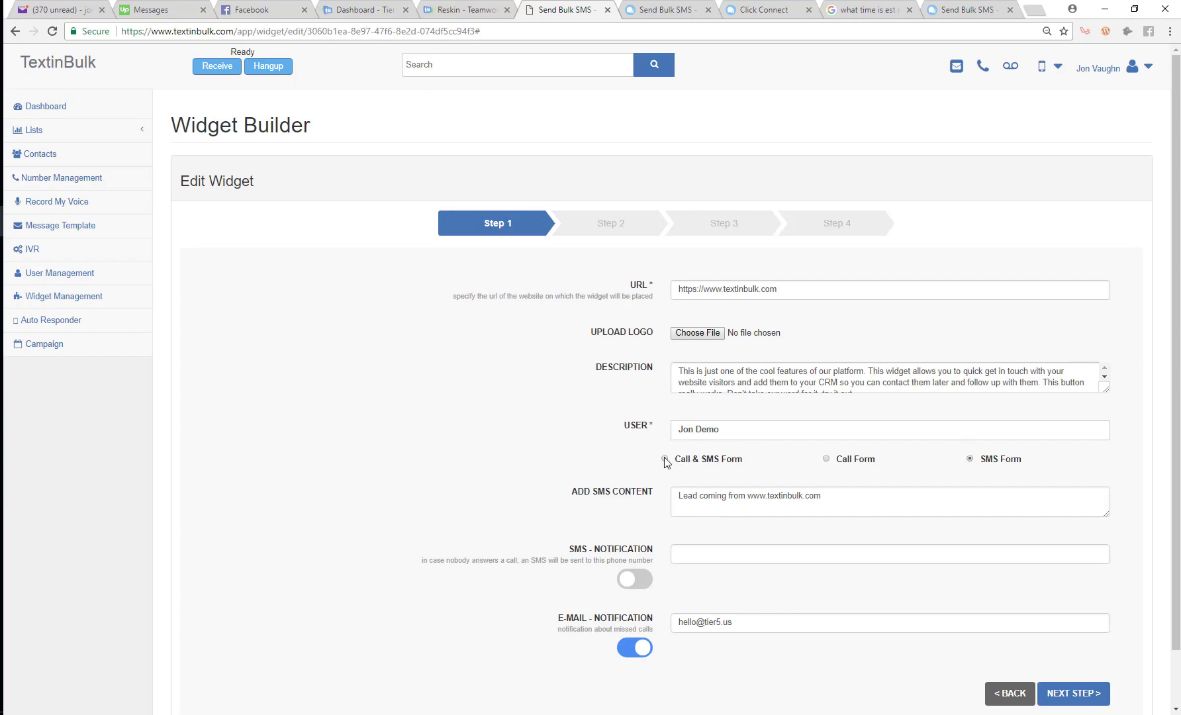
Switch the widget back to Call & SMS Form, review Step 1, then go to the Yahoo Mail inbox
click(665, 458)
scroll(1054, 660, down, 3)
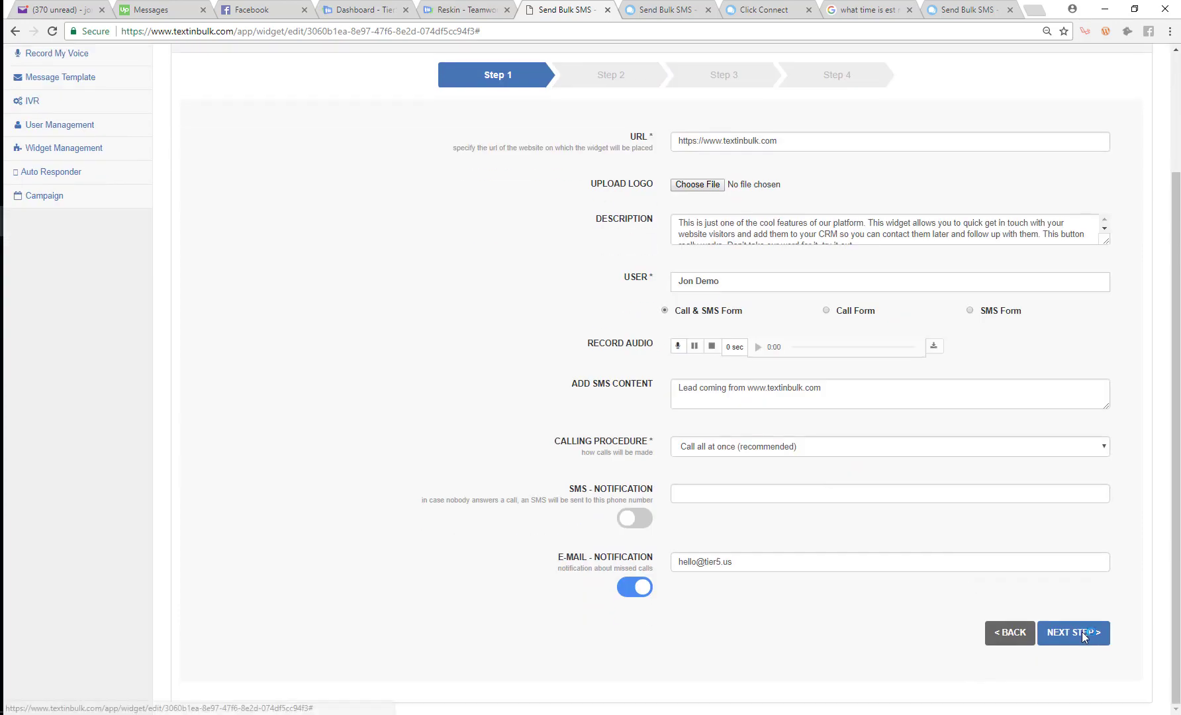
click(1083, 632)
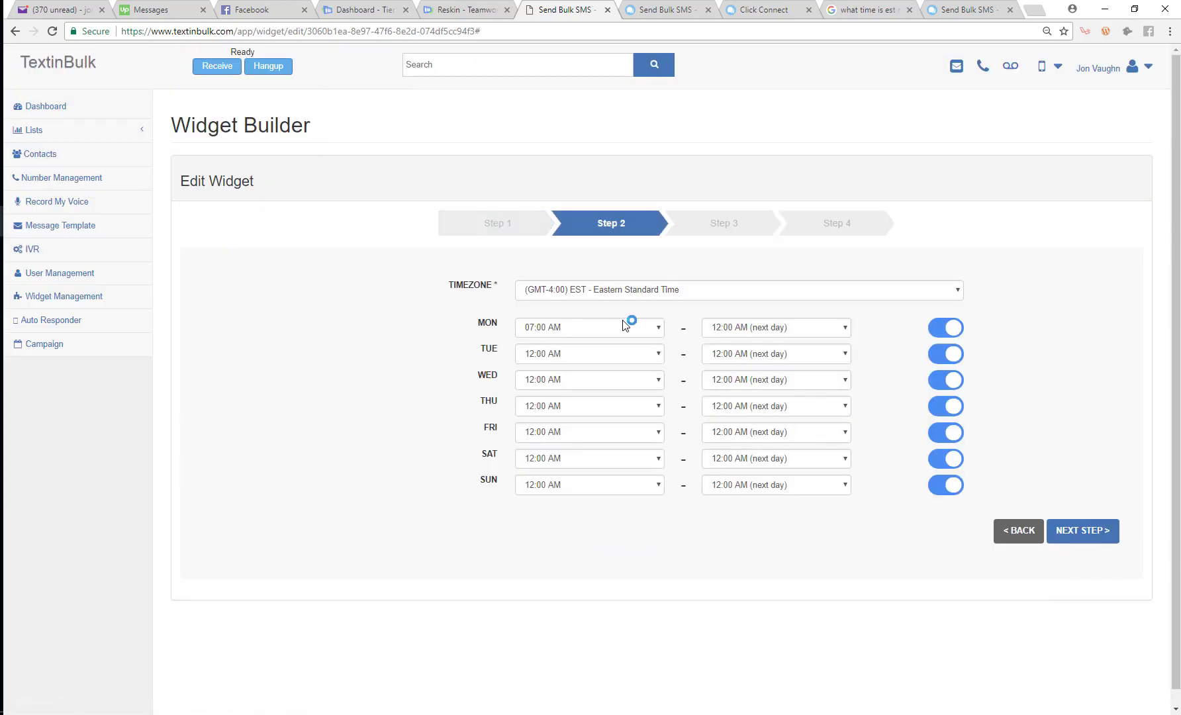
click(465, 231)
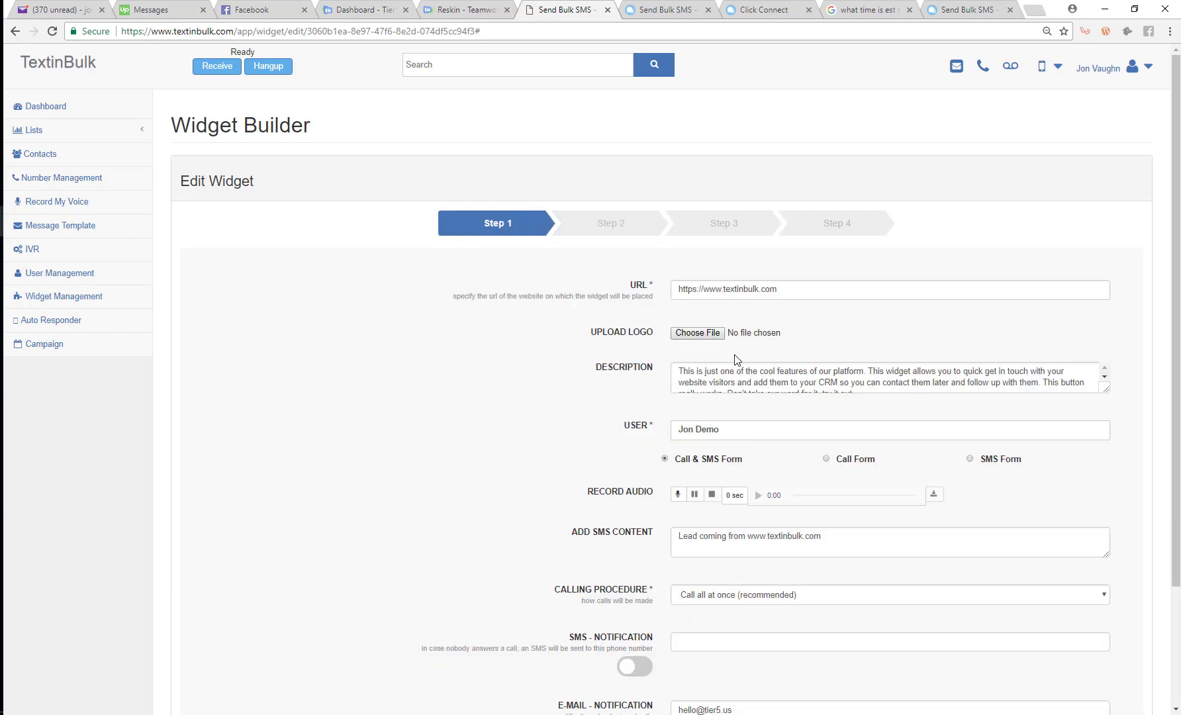
scroll(742, 370, down, 2)
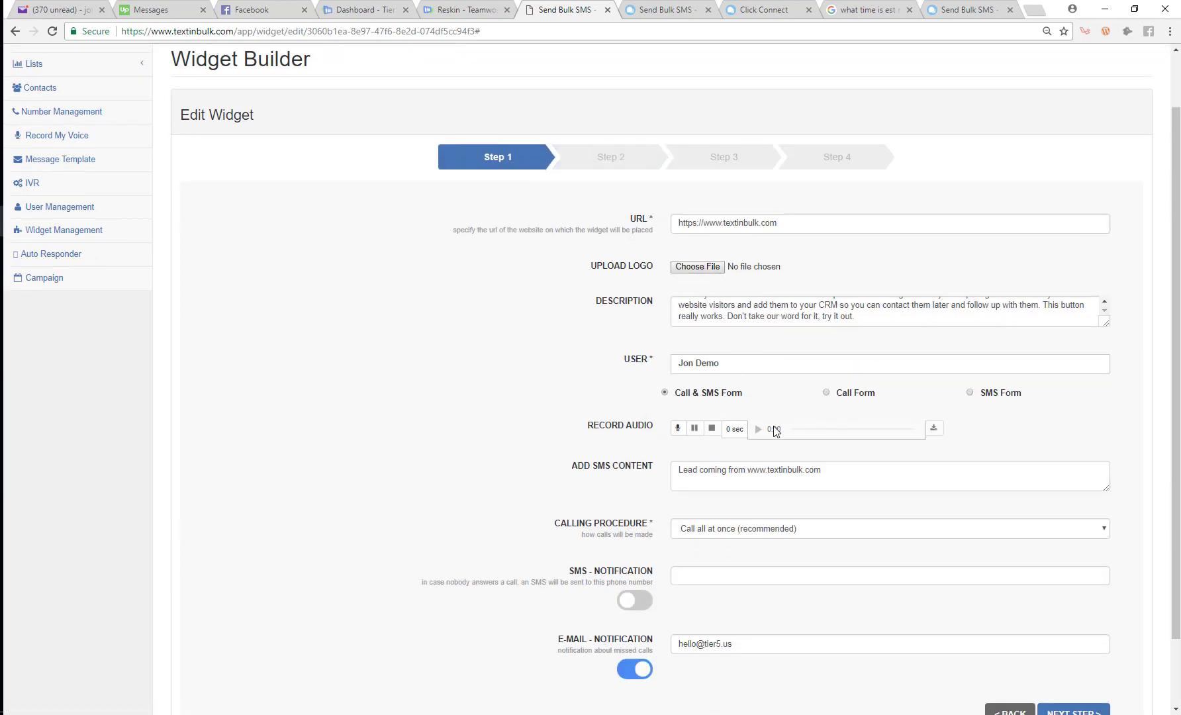
scroll(877, 451, down, 2)
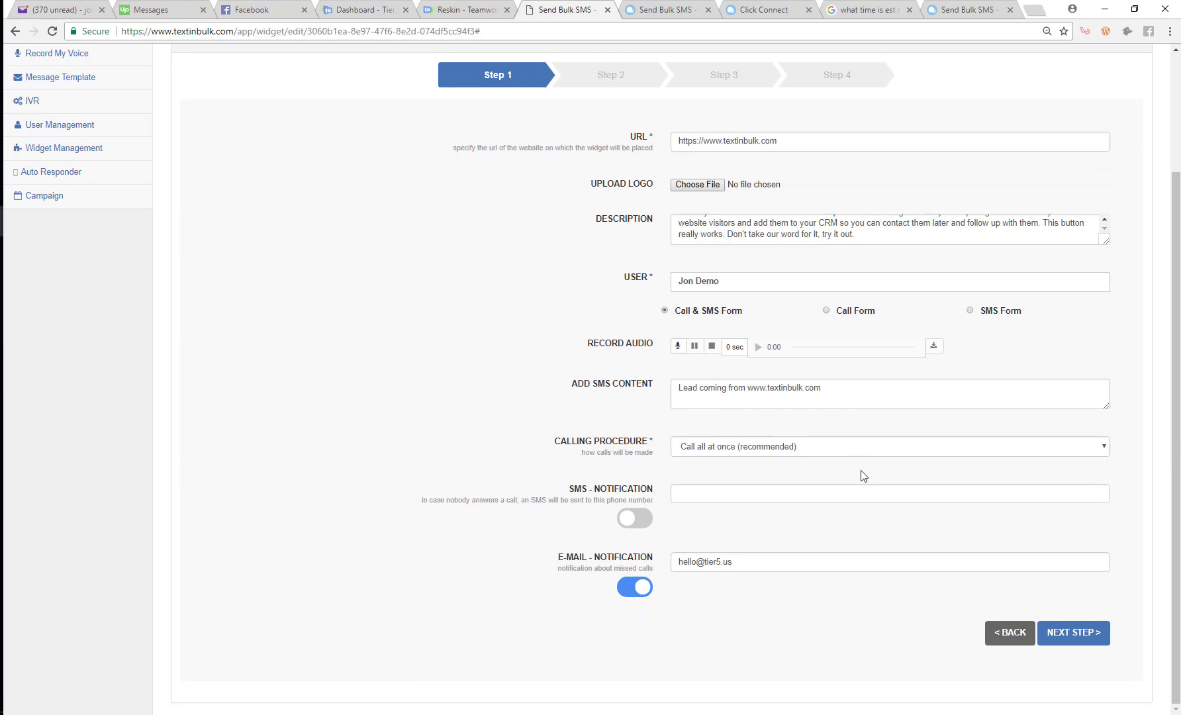
click(42, 8)
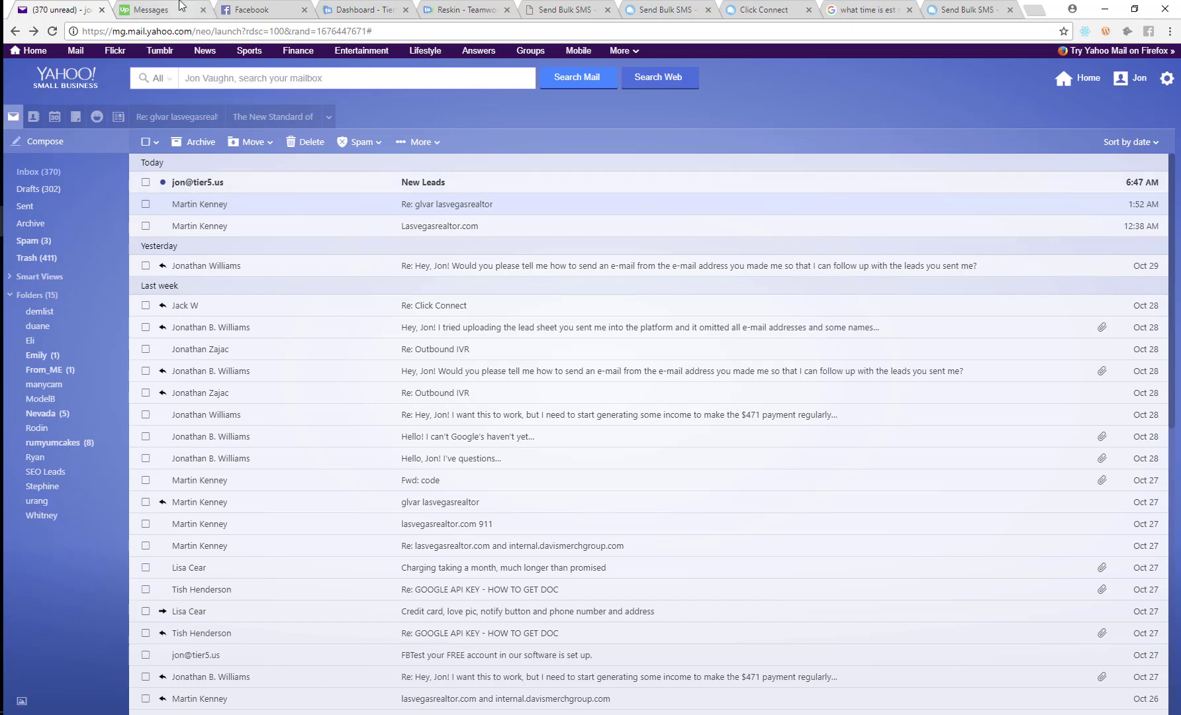
click(192, 182)
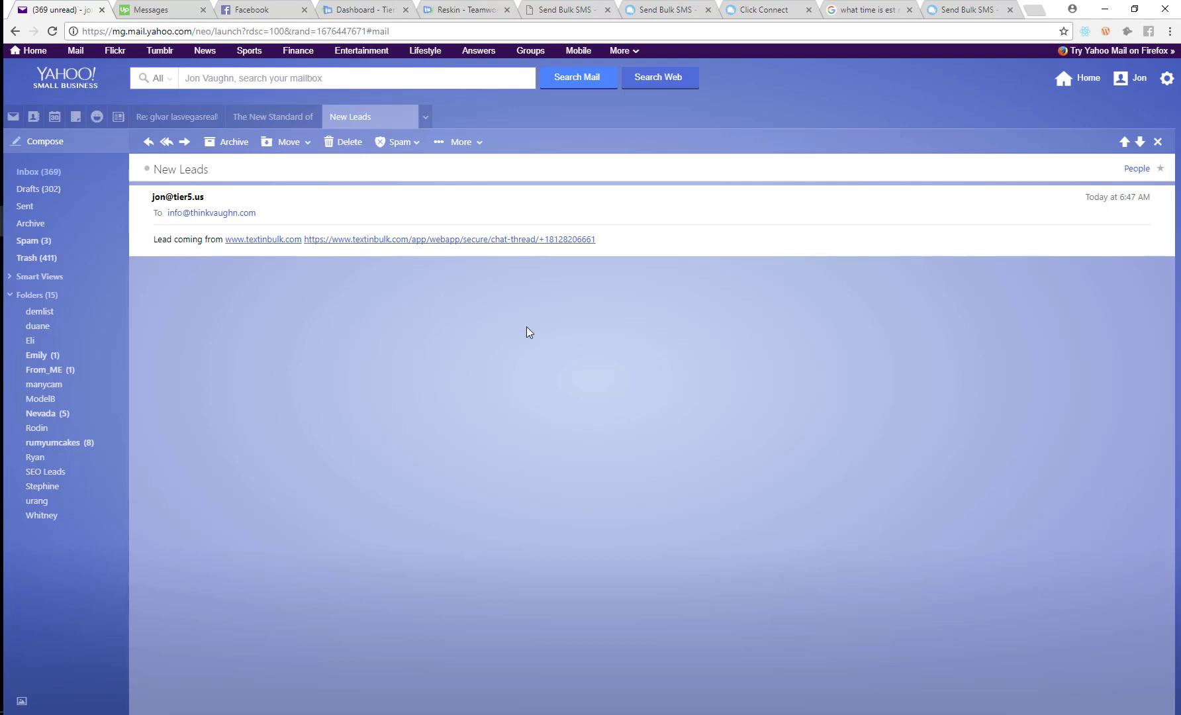
Go to Widget Management and expand the textinbulk.com form's Office Hours, showing Monday from 7:00 AM
click(695, 7)
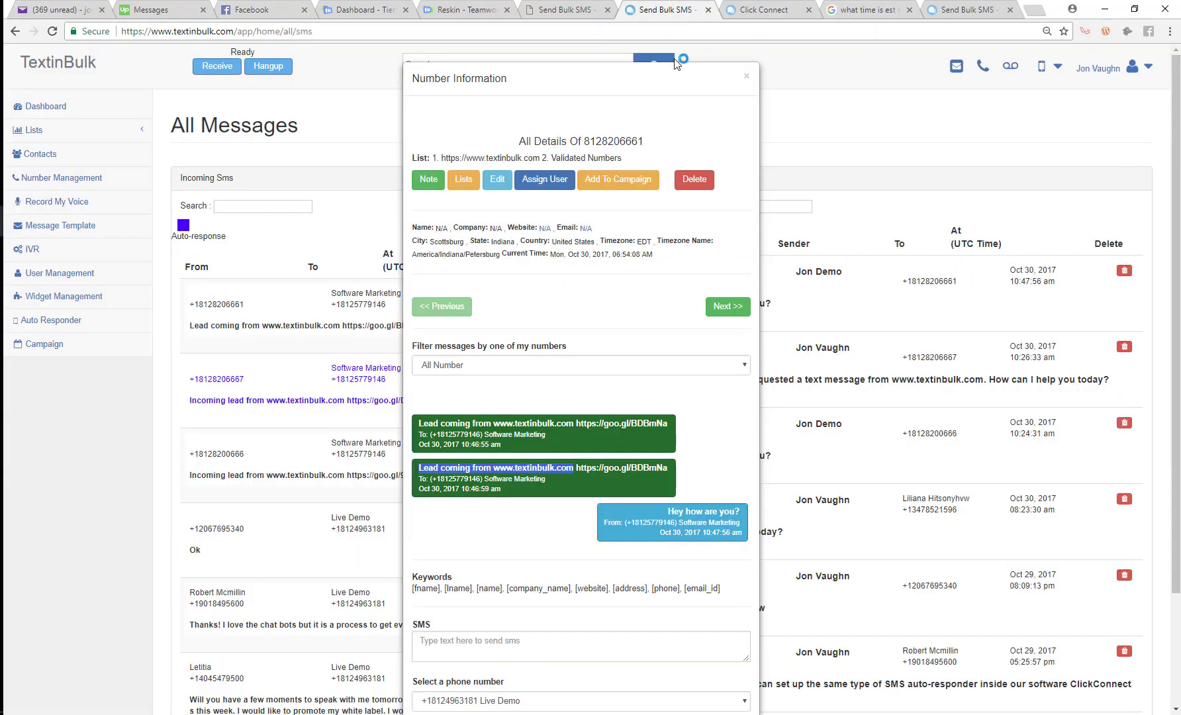
click(581, 8)
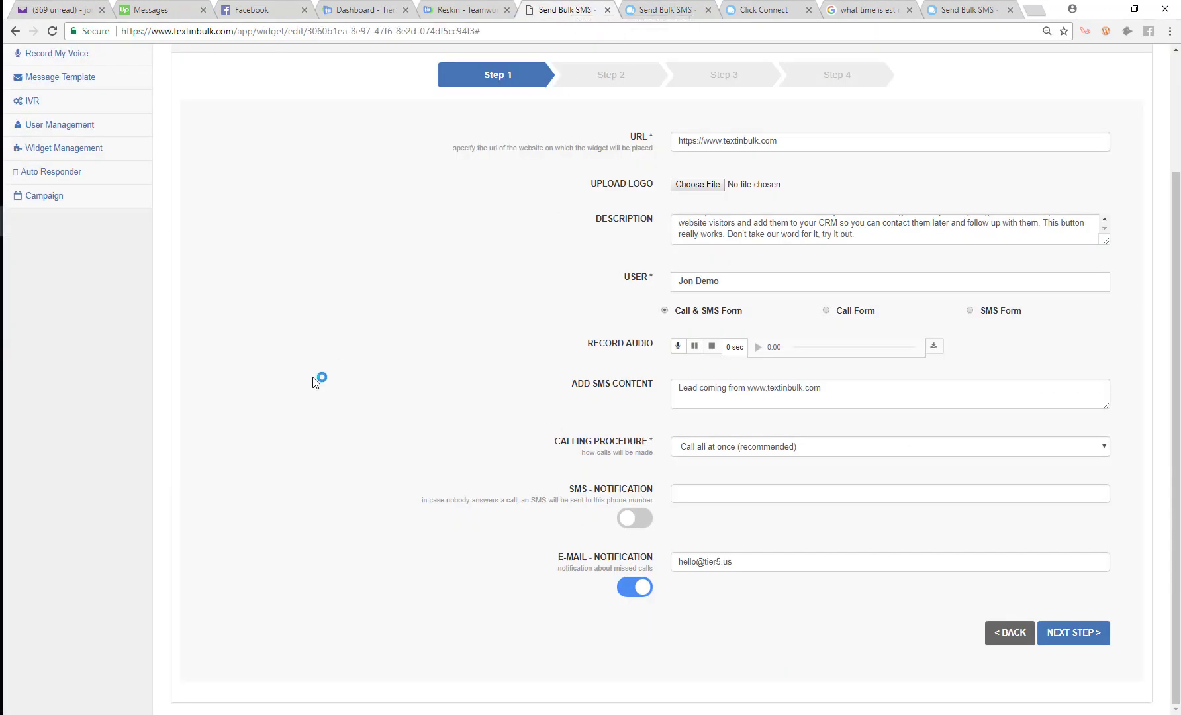
scroll(316, 377, up, 3)
click(51, 298)
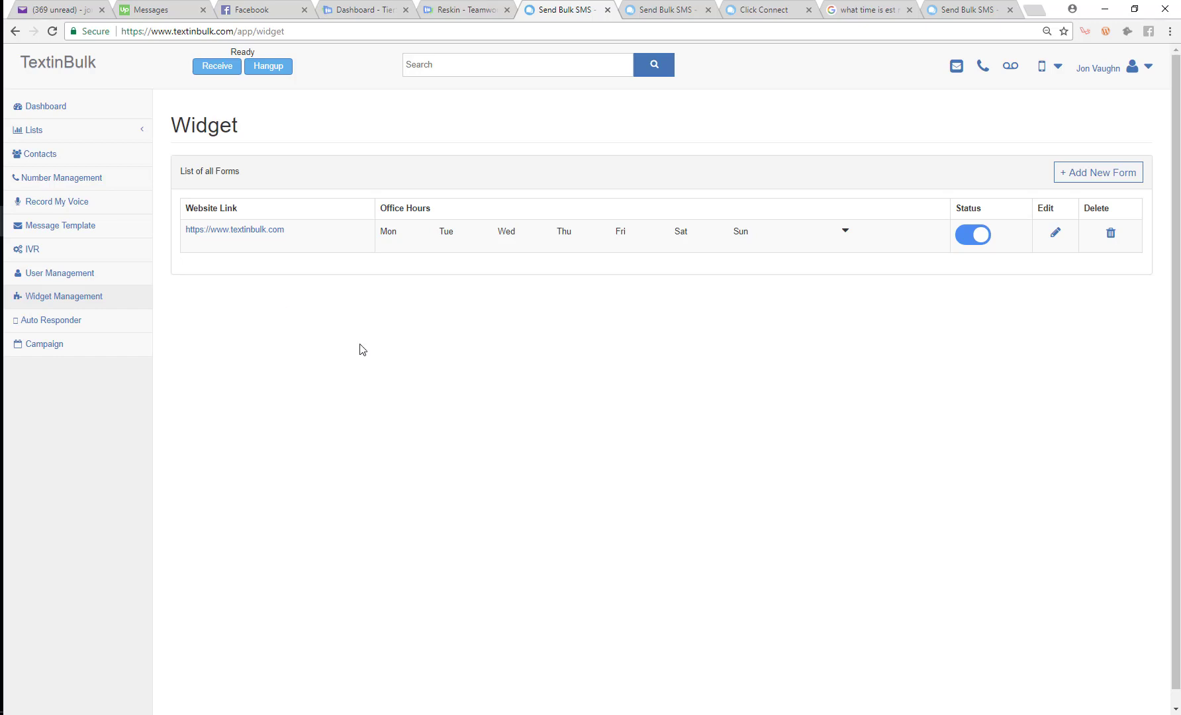
click(845, 232)
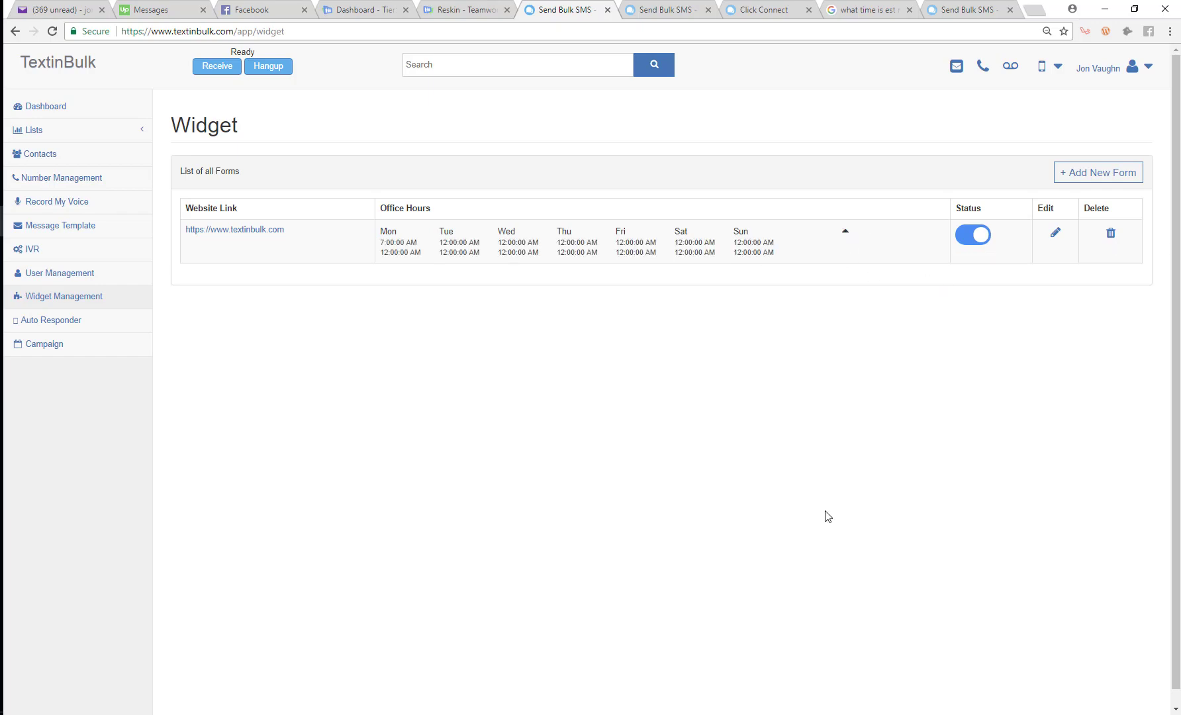